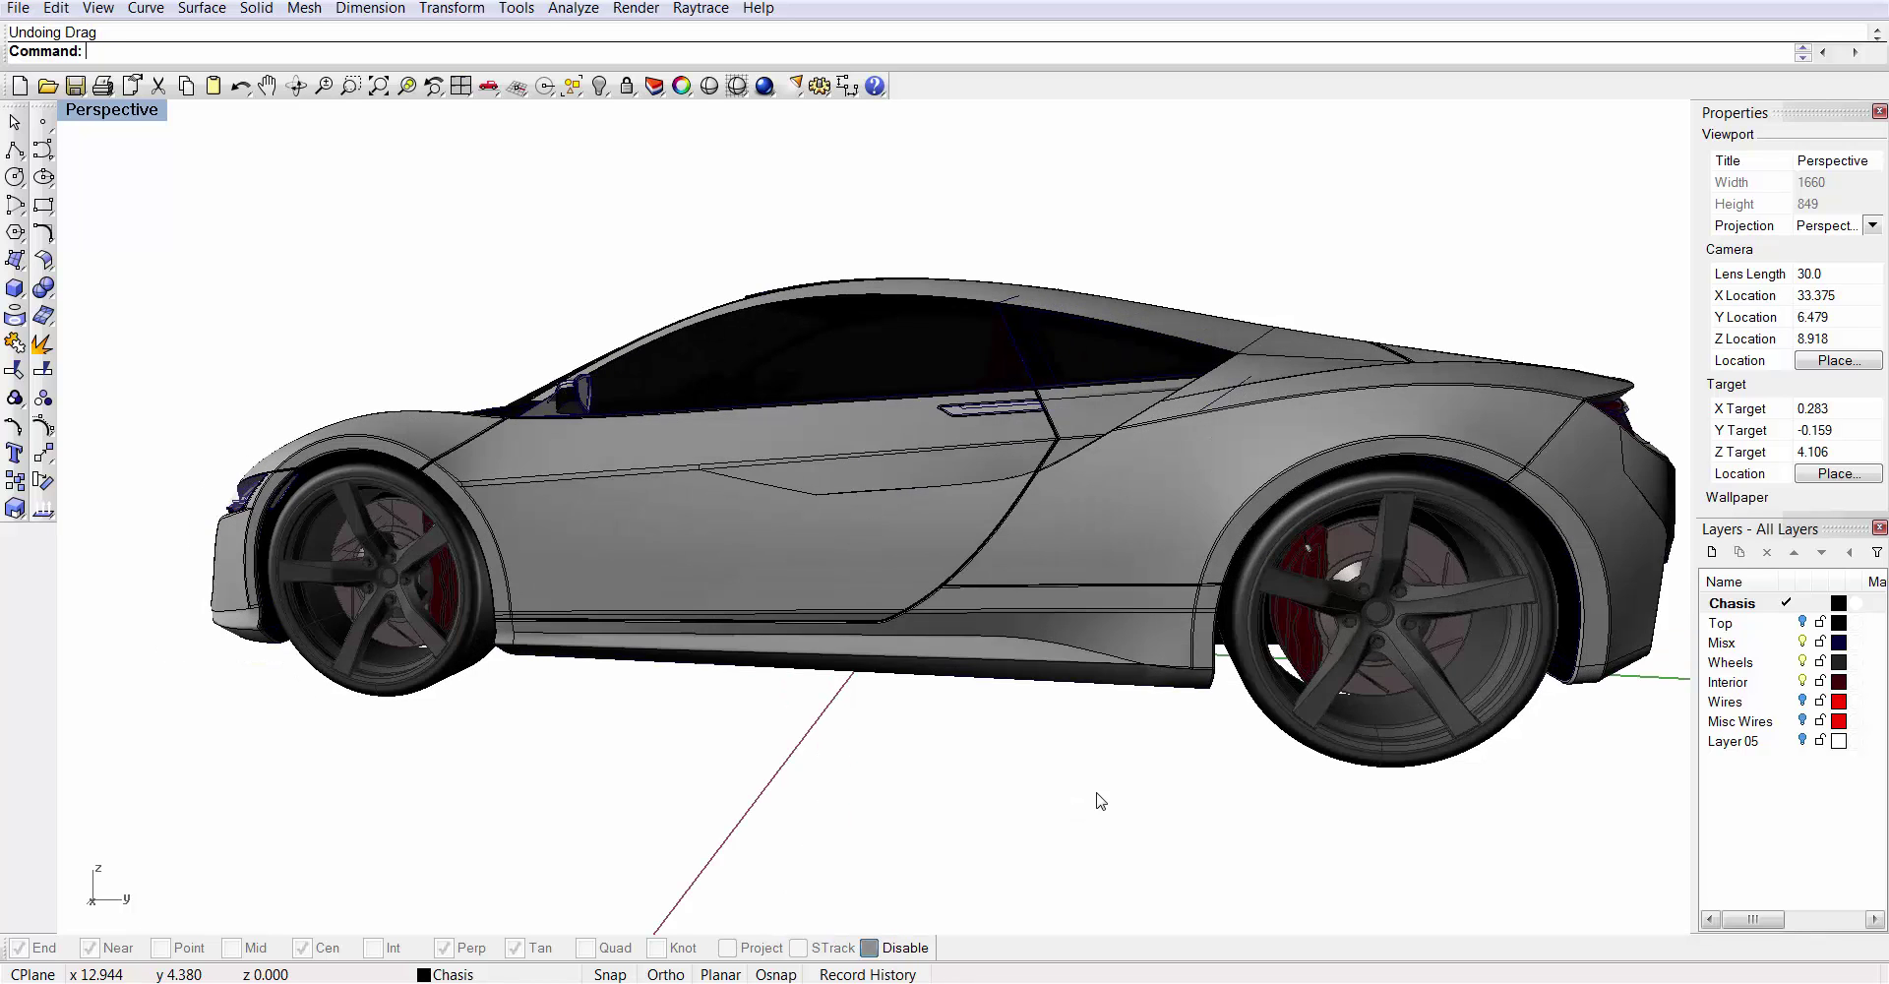
Orbit the car a full turn each way, settling on its side profile
key(Left)
key(Left)
key(Left)
key(Left)
key(Left)
key(Left)
key(Left)
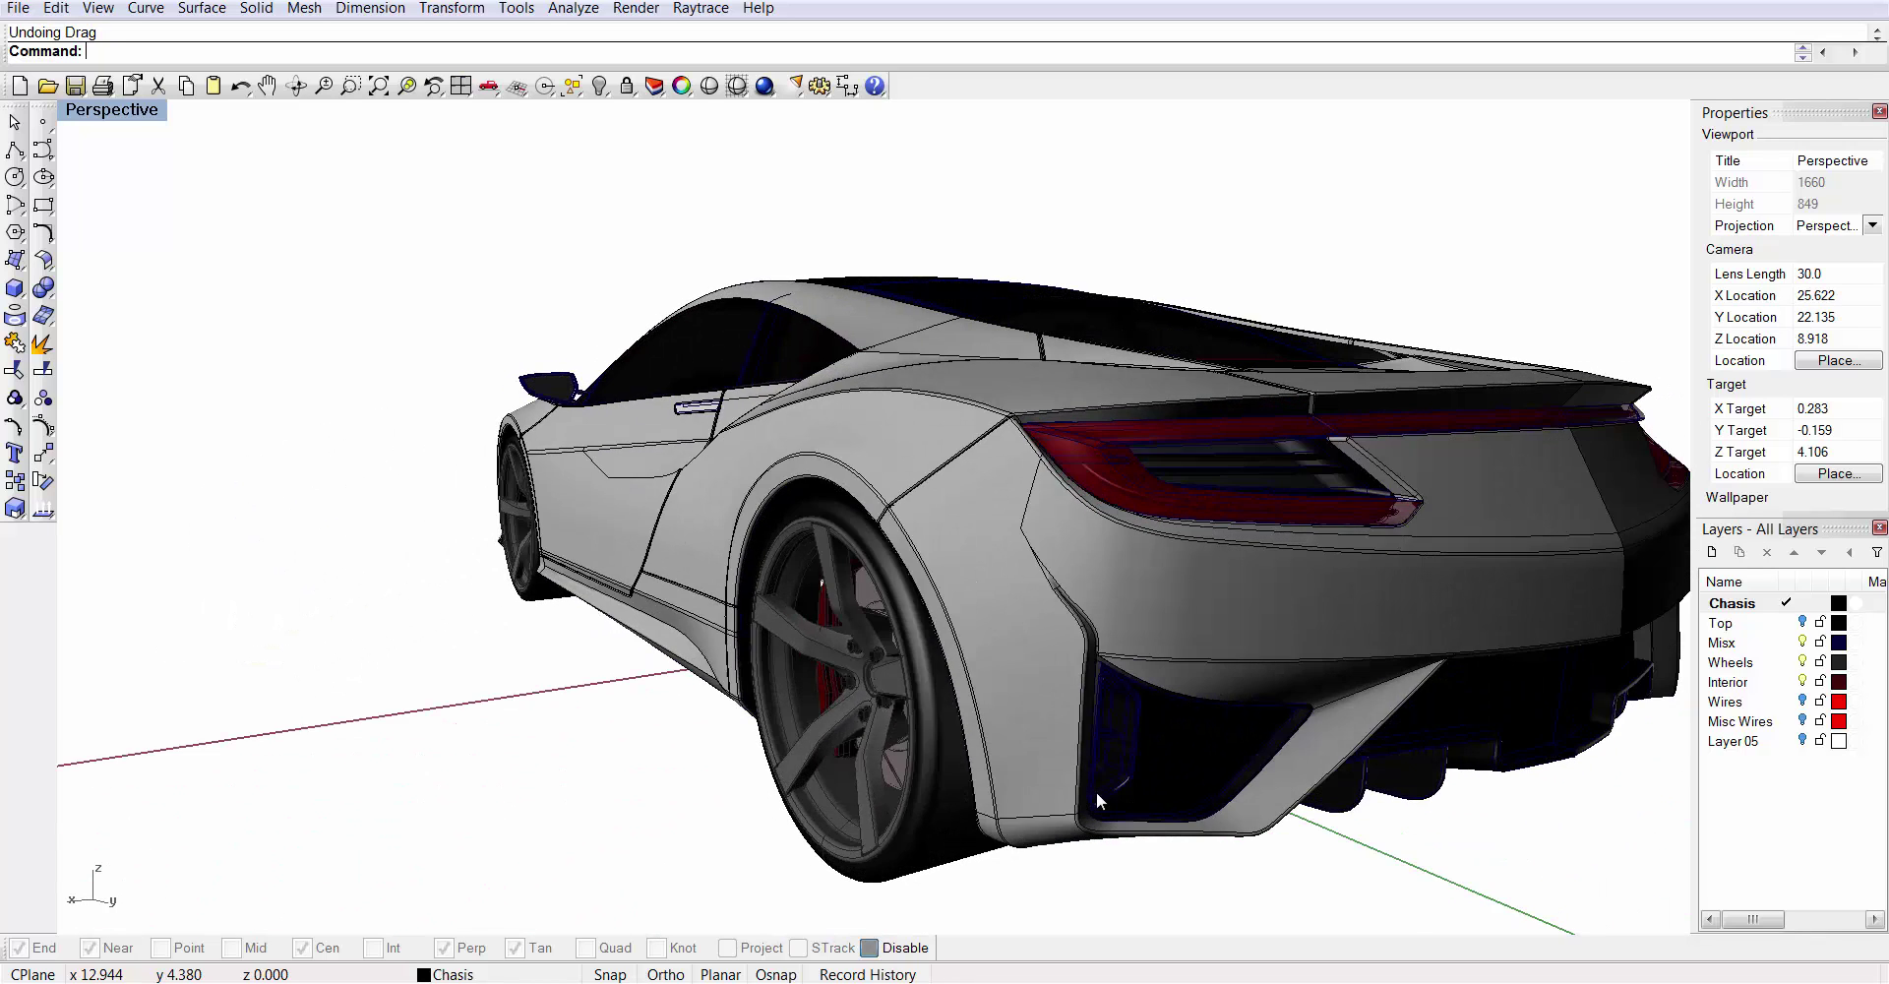
key(Left)
key(Left)
key(Left)
key(Left)
key(Left)
key(Left)
key(Left)
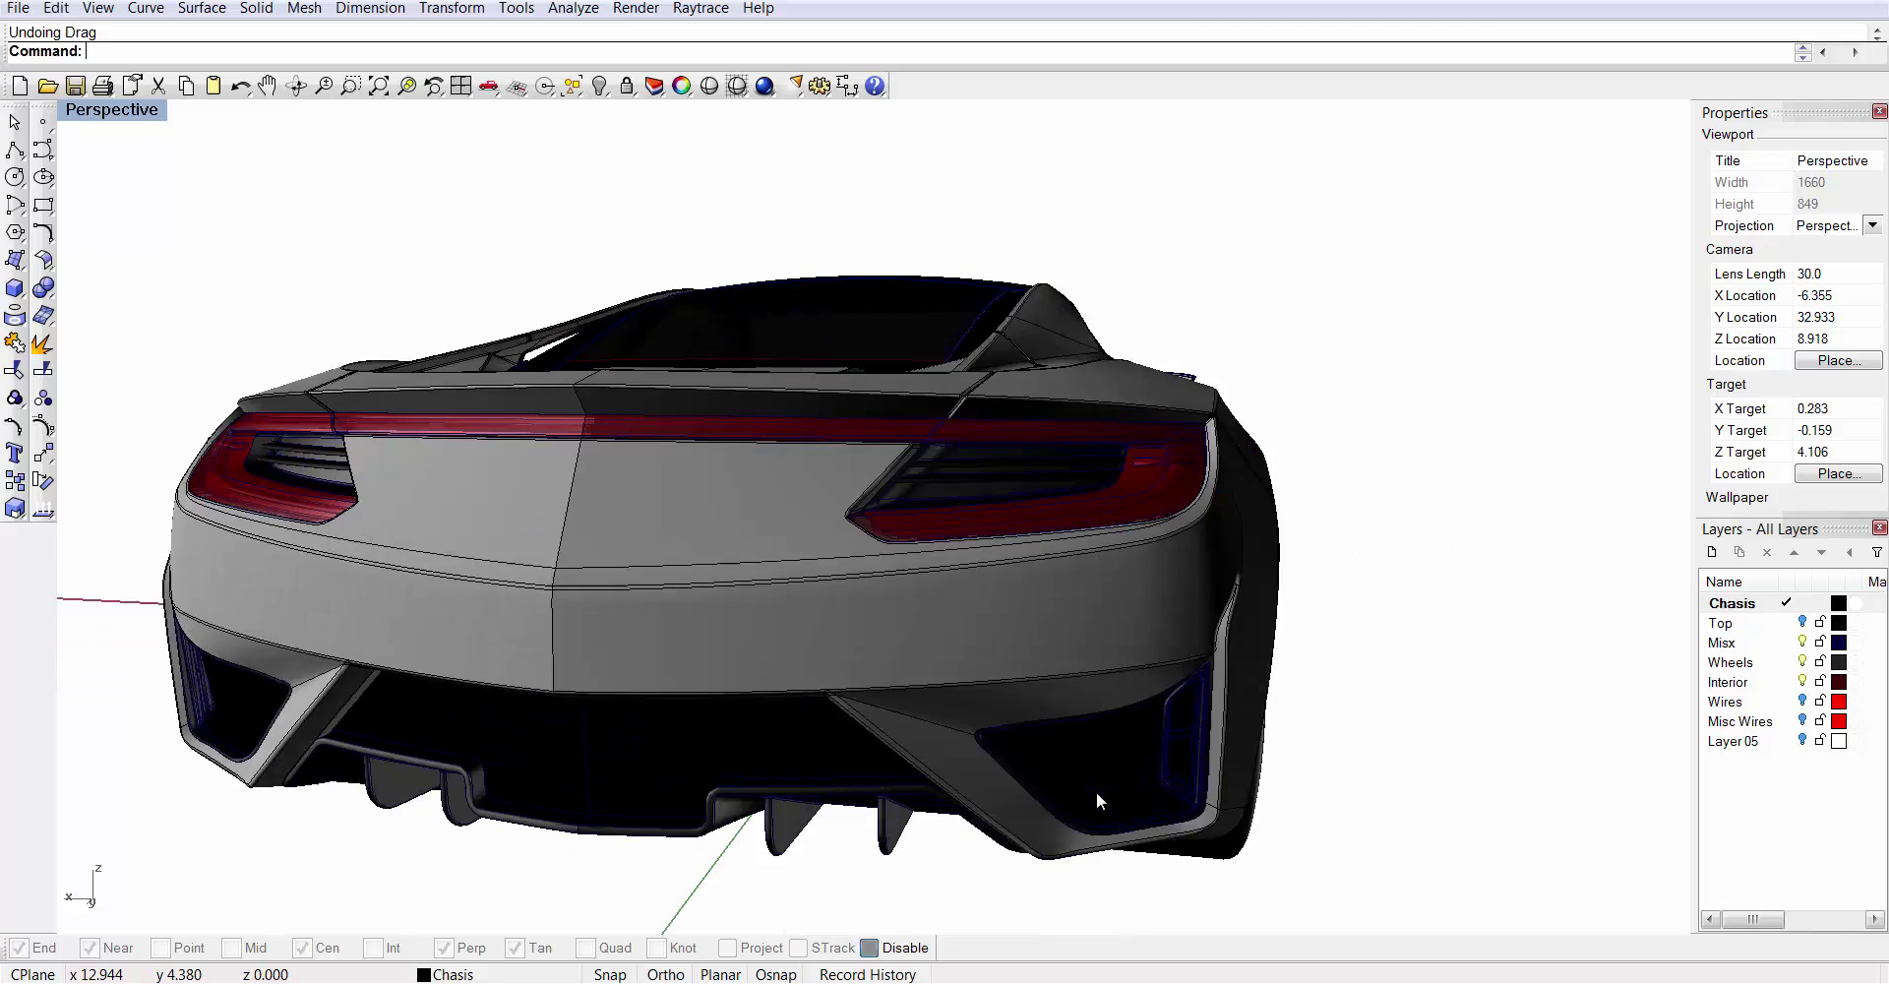
key(Left)
key(Left)
key(Left)
key(Left)
key(Left)
key(Left)
key(Left)
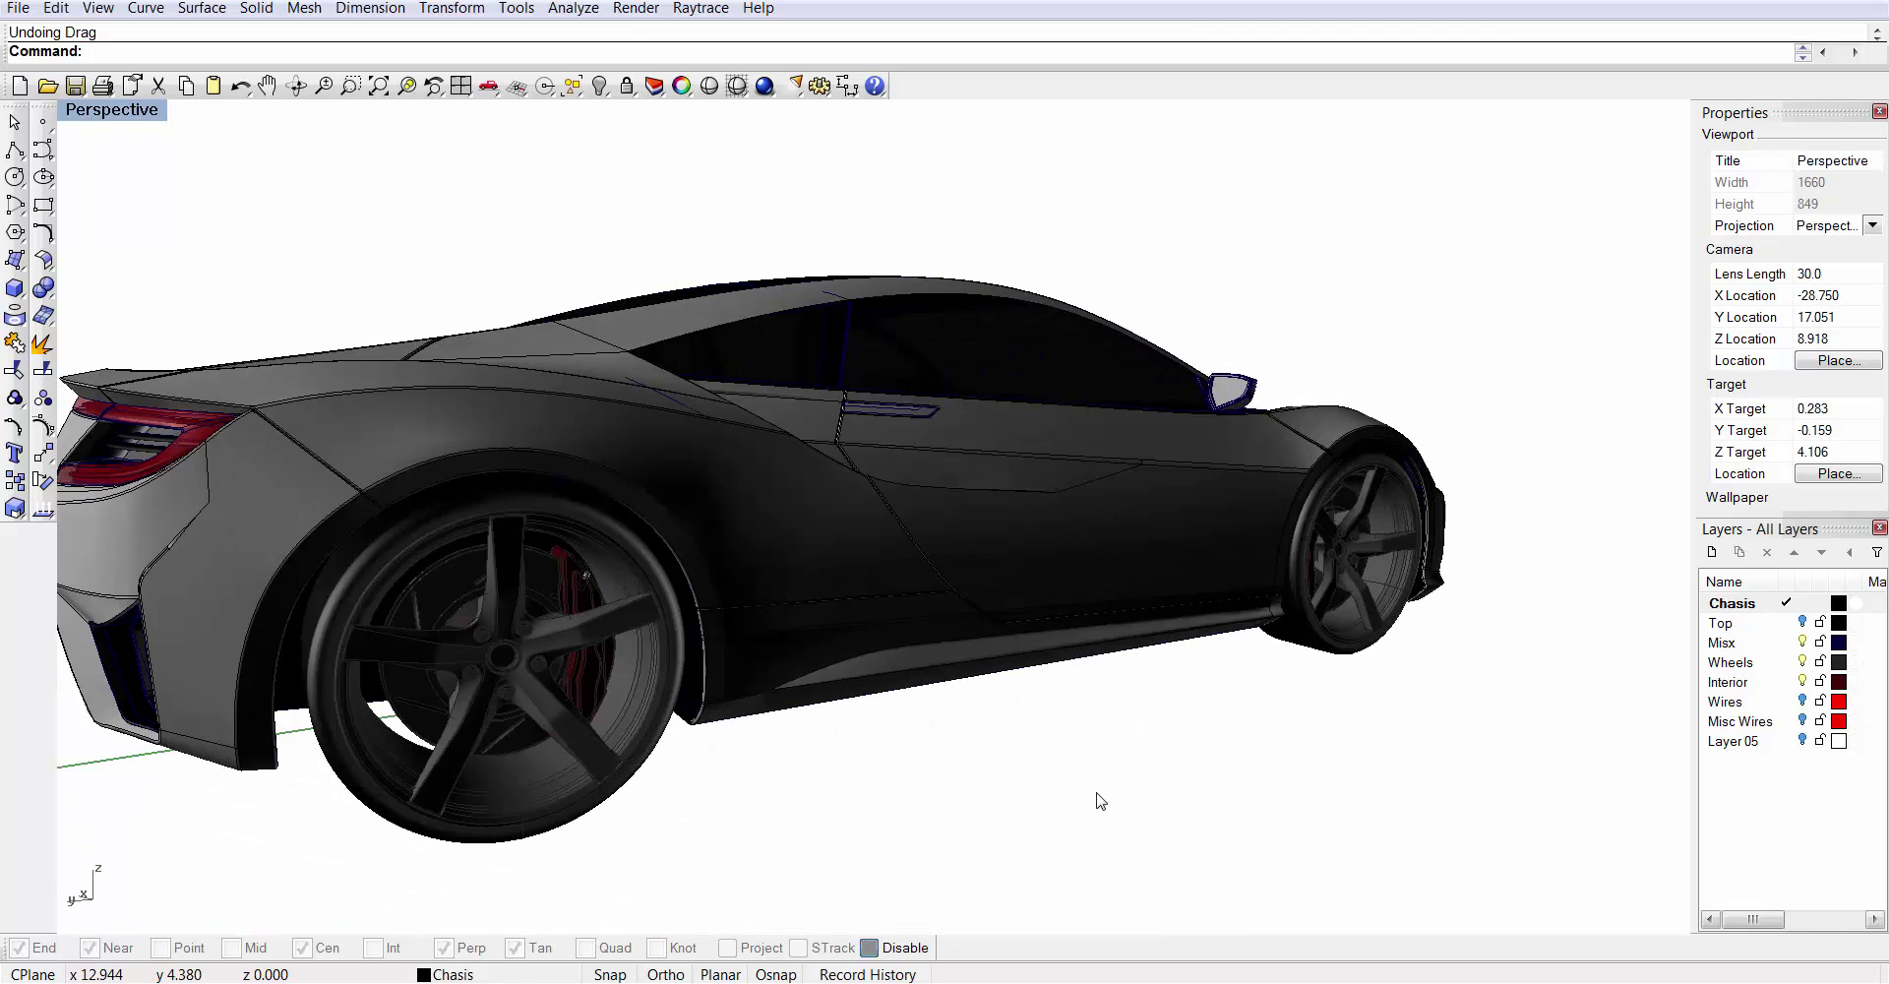
key(Left)
key(Left)
key(Left)
key(Left)
key(Left)
key(Left)
key(Left)
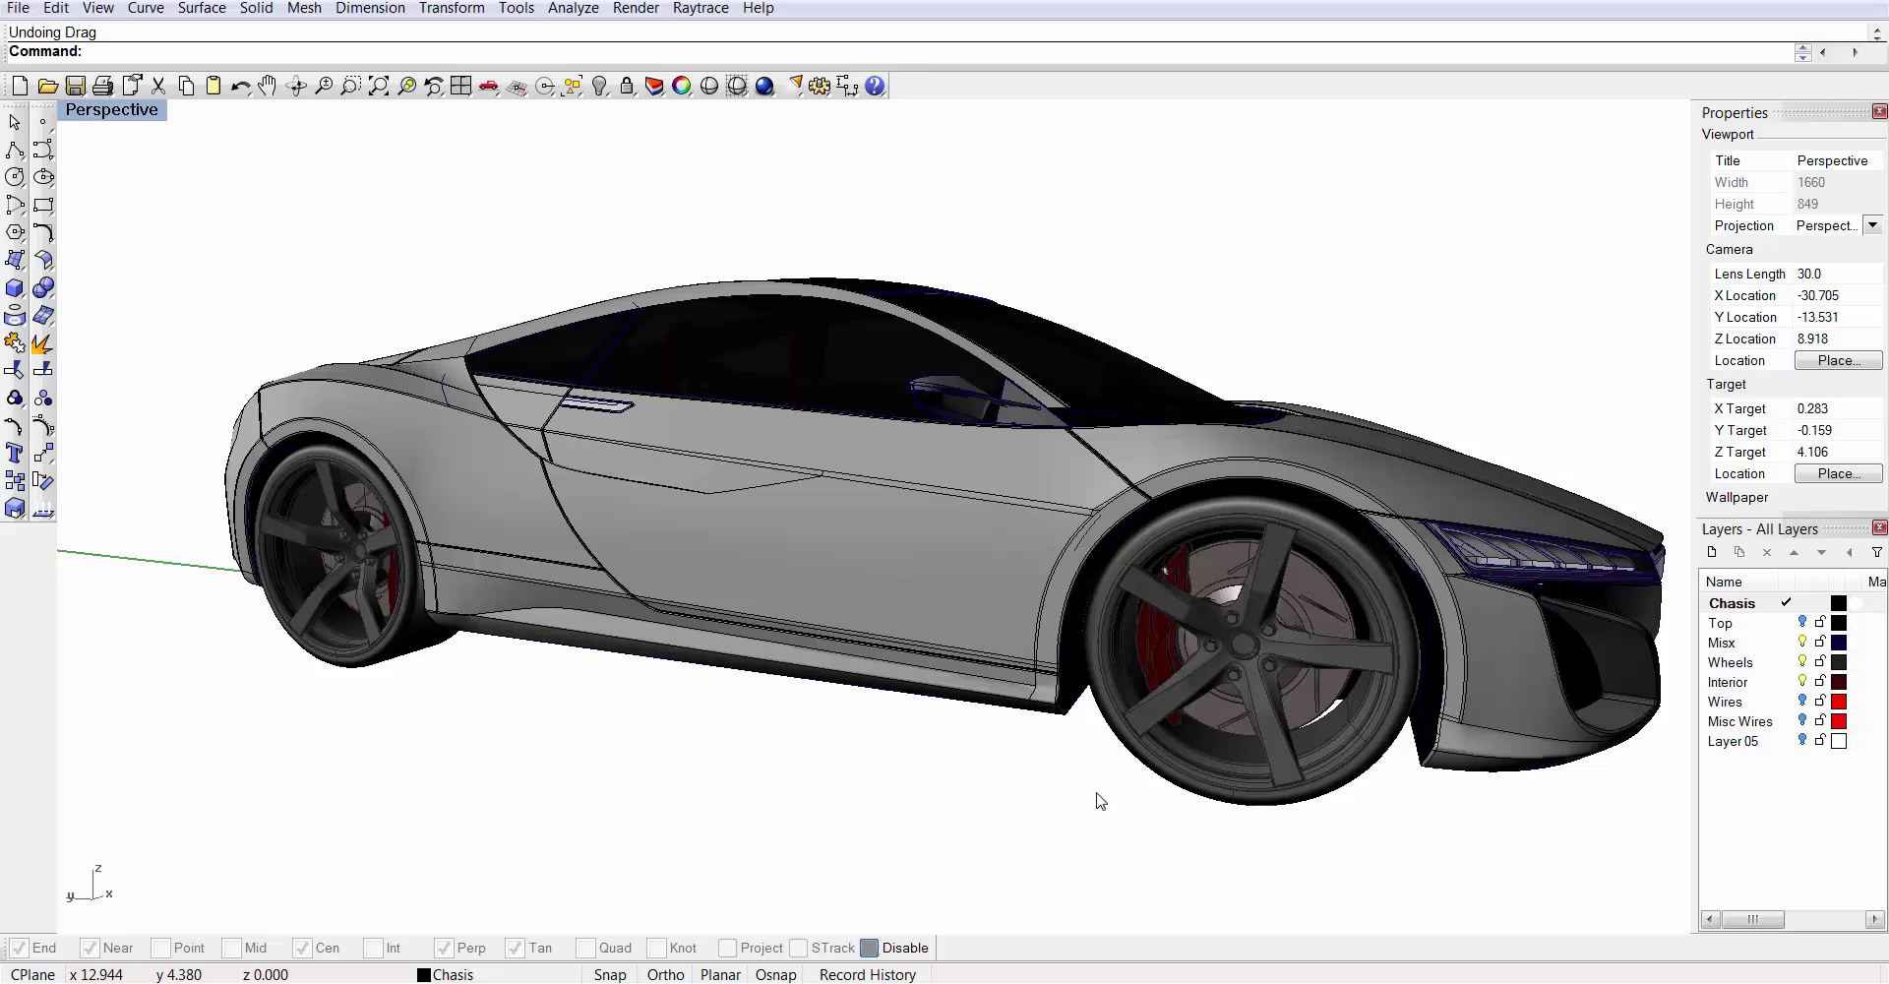
key(Left)
key(Left)
key(Left)
key(Left)
key(Left)
key(Left)
key(Left)
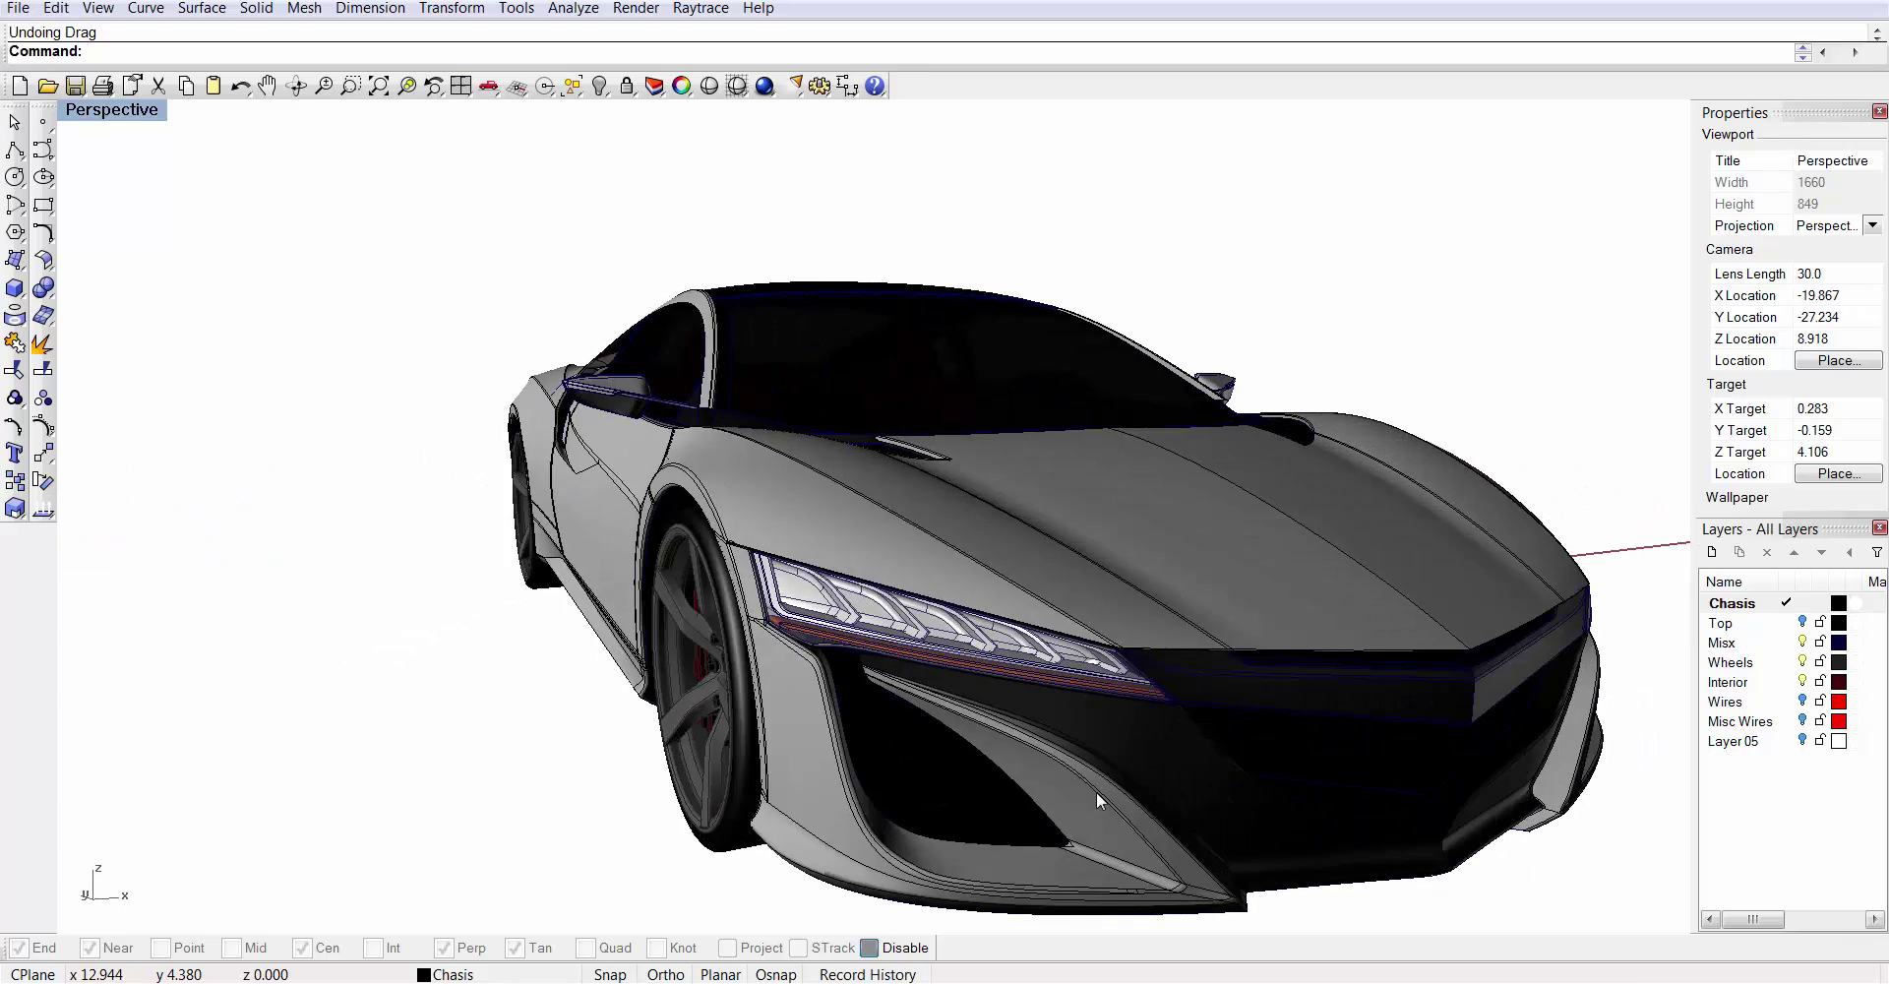
key(Right)
key(Right)
key(Right)
key(Right)
key(Right)
key(Right)
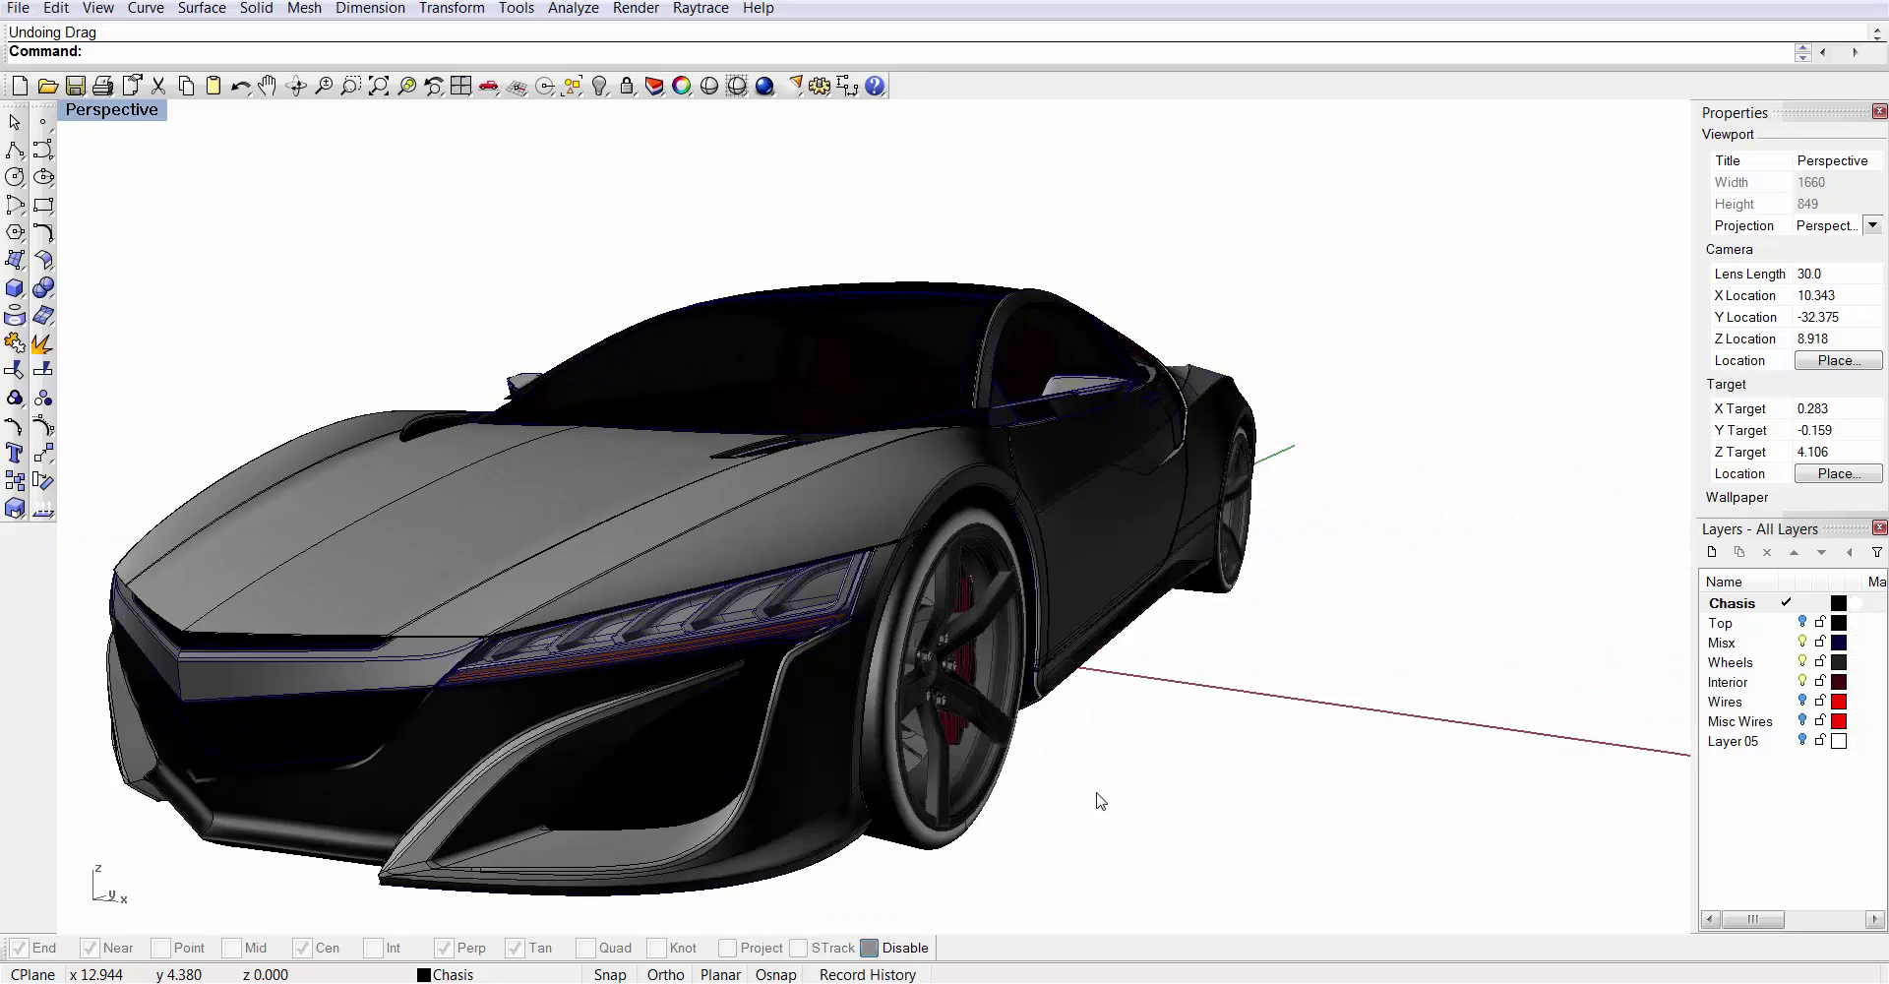
key(Right)
key(Right)
key(Right)
key(Right)
key(Right)
key(Right)
key(Right)
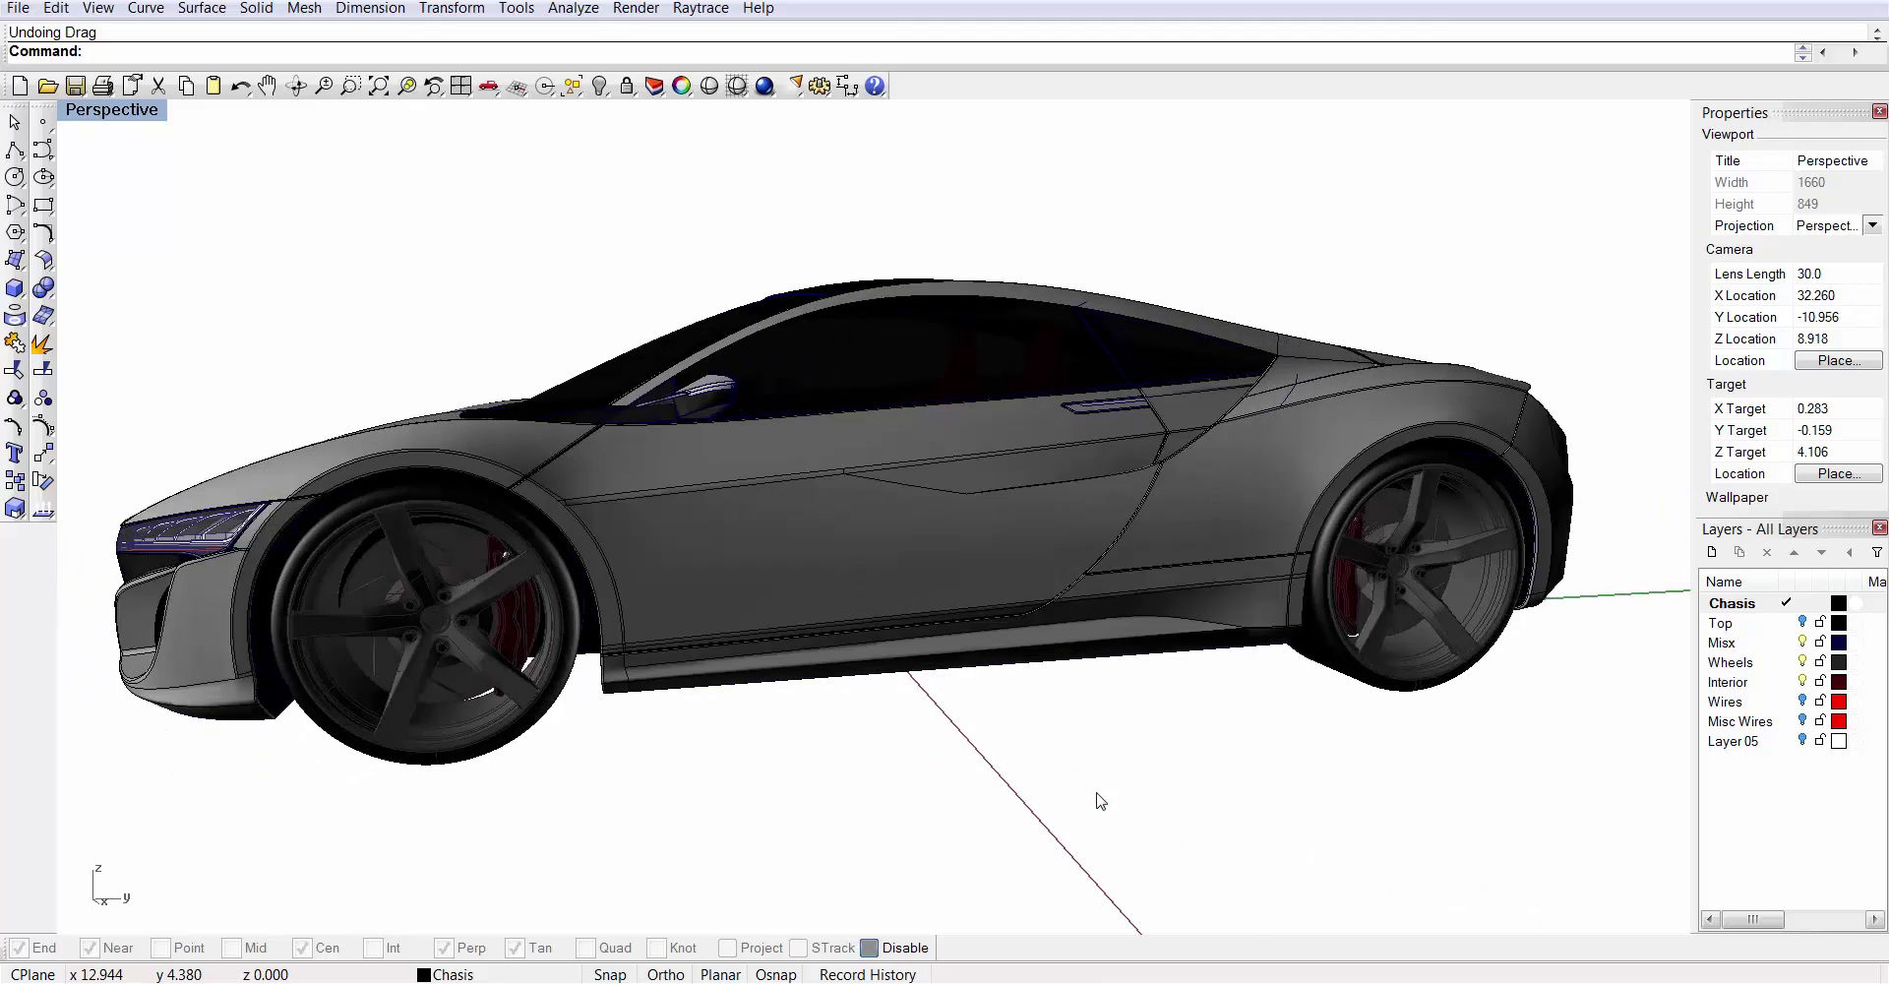
key(Right)
key(Right)
key(Right)
key(Right)
key(Right)
key(Right)
key(Right)
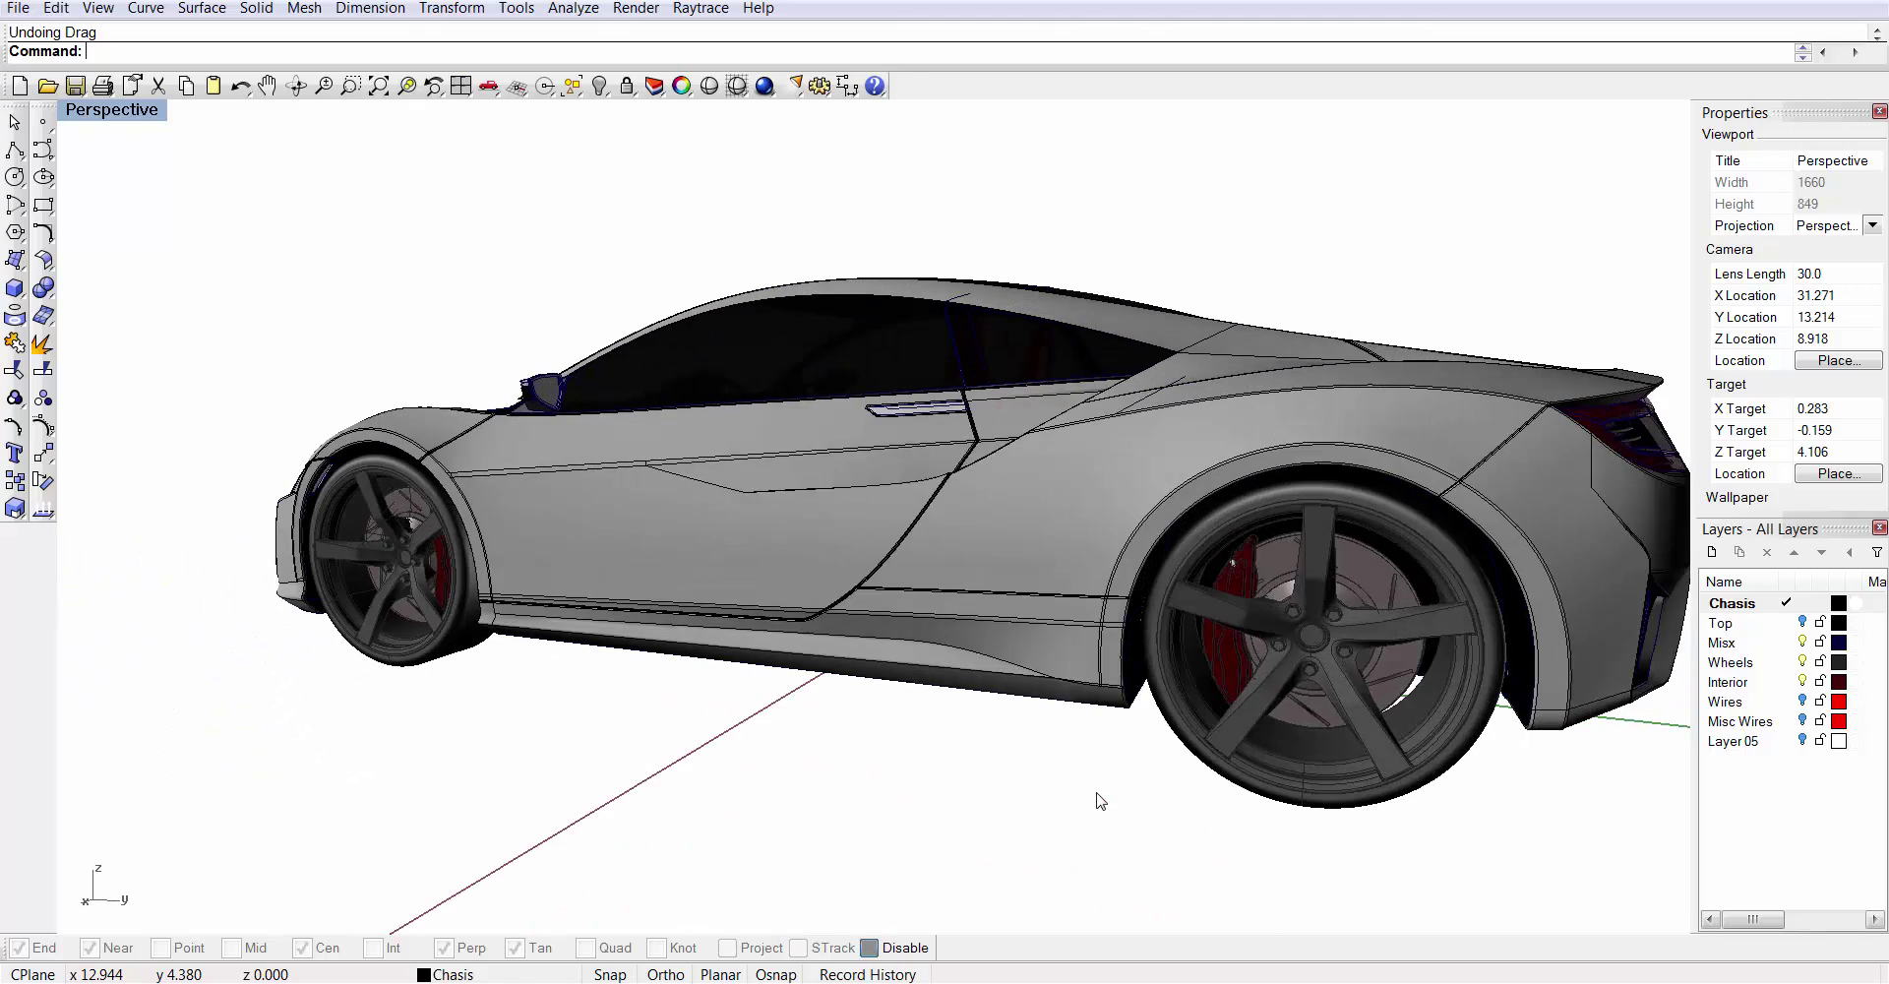
key(Right)
key(Right)
key(Right)
key(Right)
key(Right)
key(Right)
key(Right)
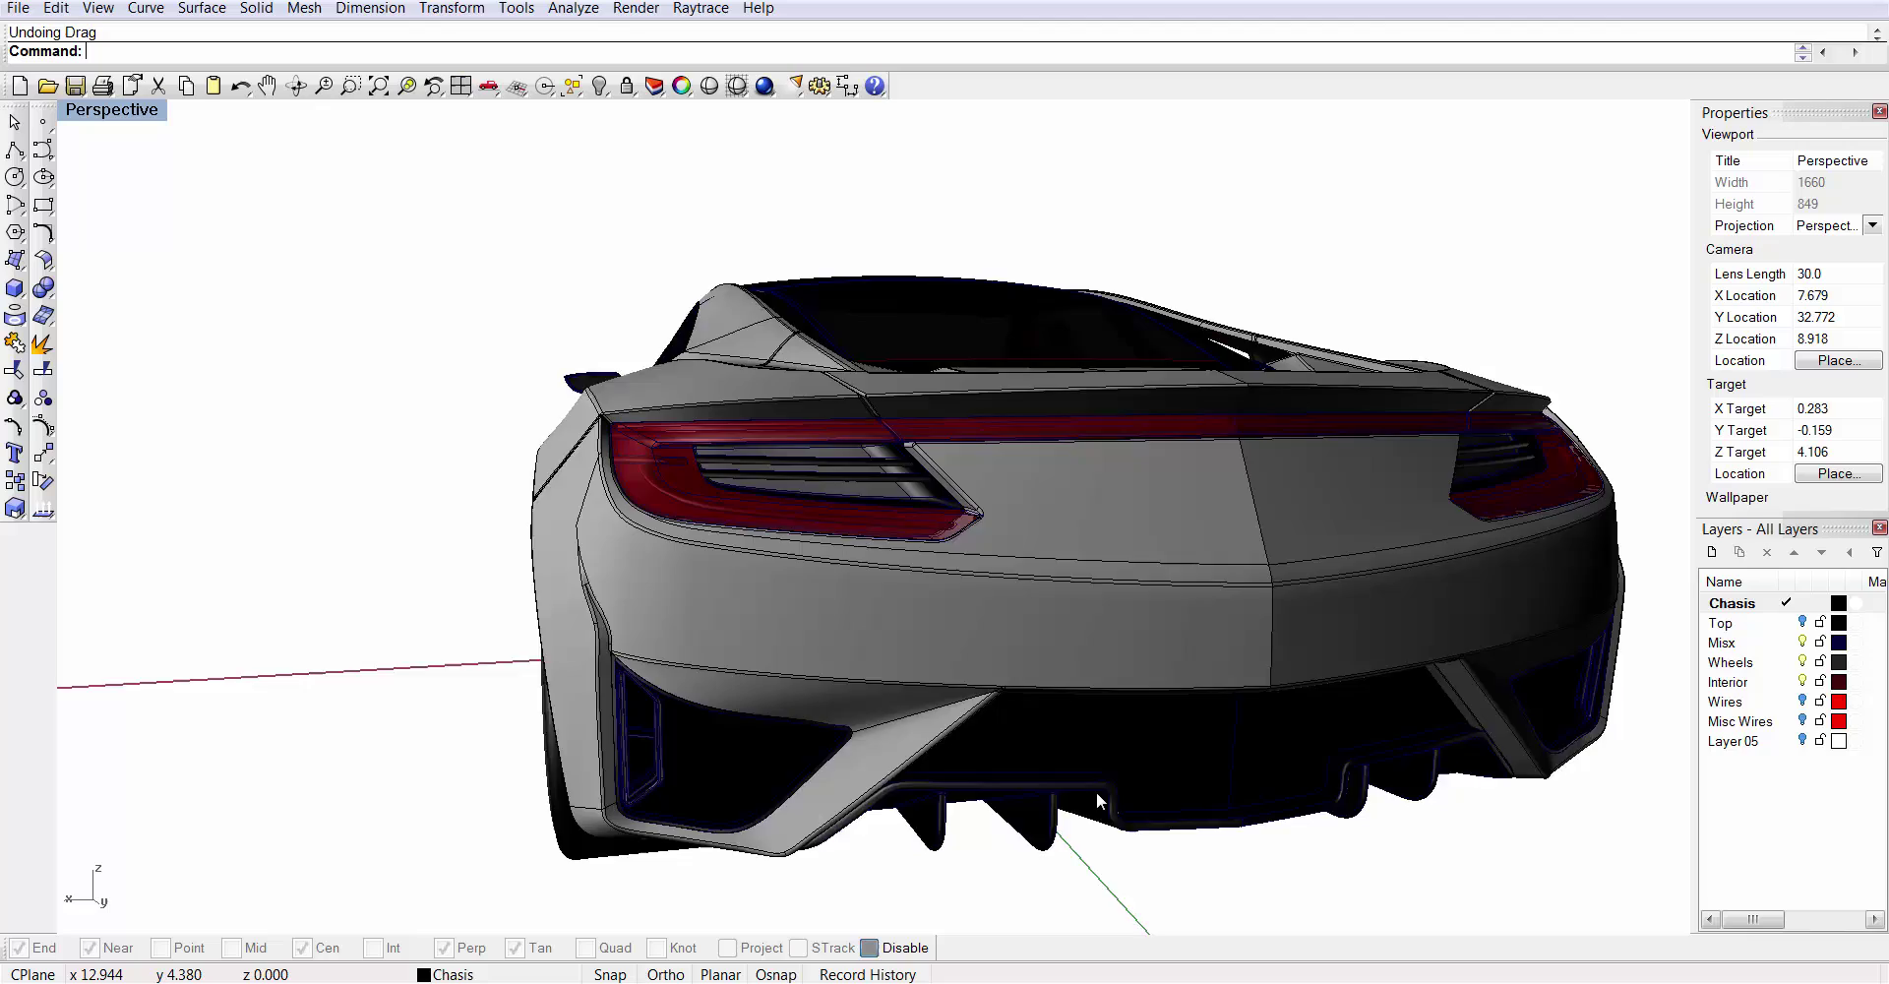
key(Right)
key(Right)
key(Right)
key(Right)
key(Right)
key(Right)
key(Right)
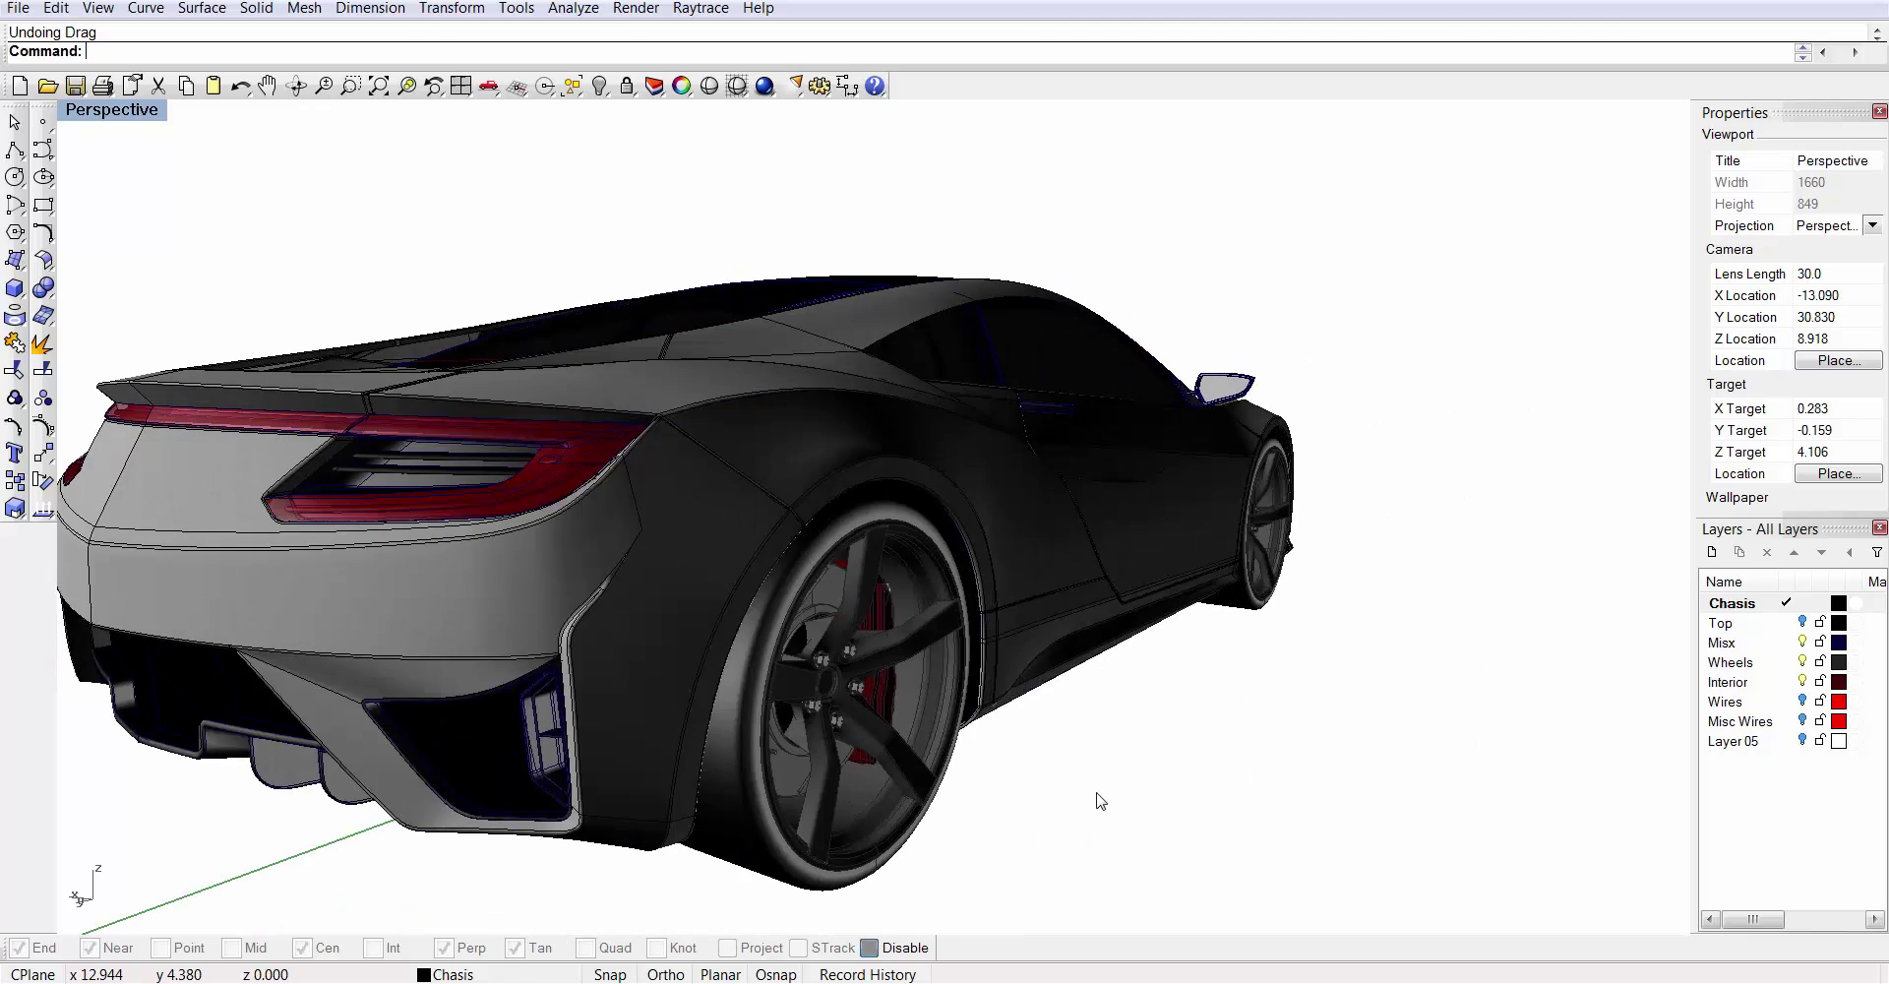
key(Right)
key(Right)
key(Right)
key(Right)
key(Right)
key(Right)
key(Right)
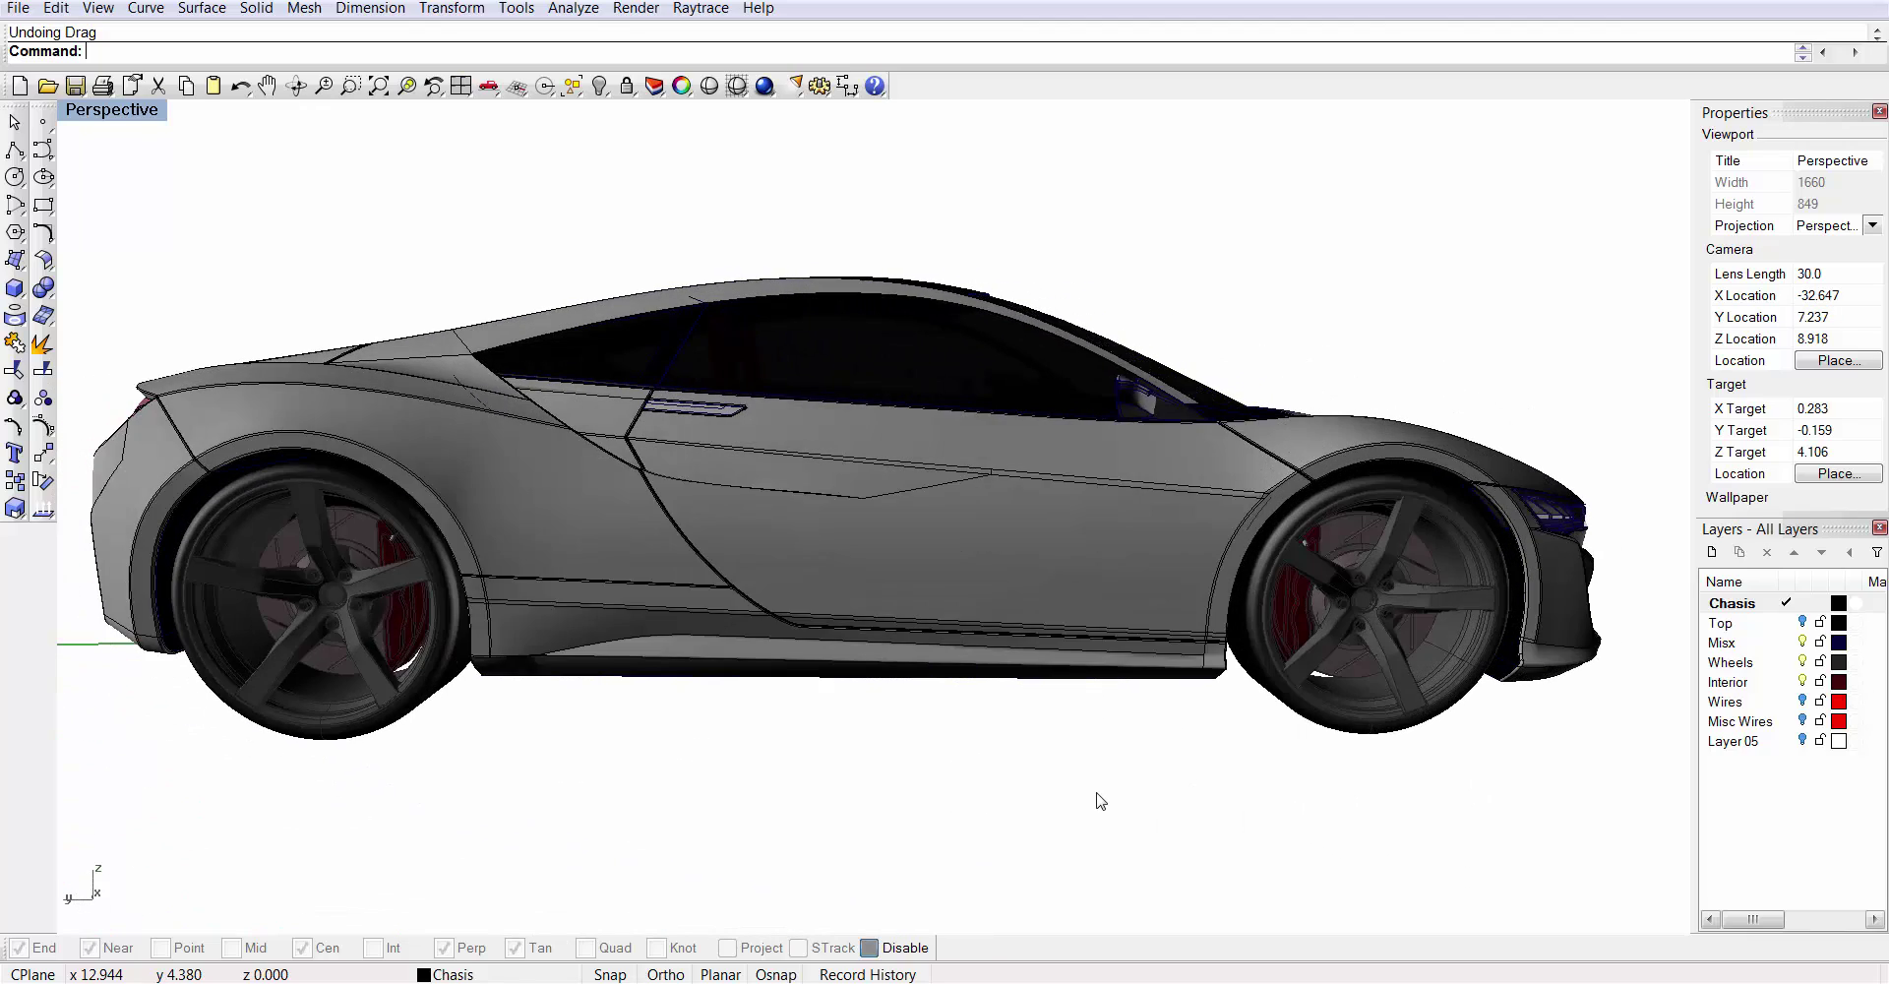
key(Right)
key(Right)
key(Right)
key(Right)
key(Right)
key(Right)
key(Right)
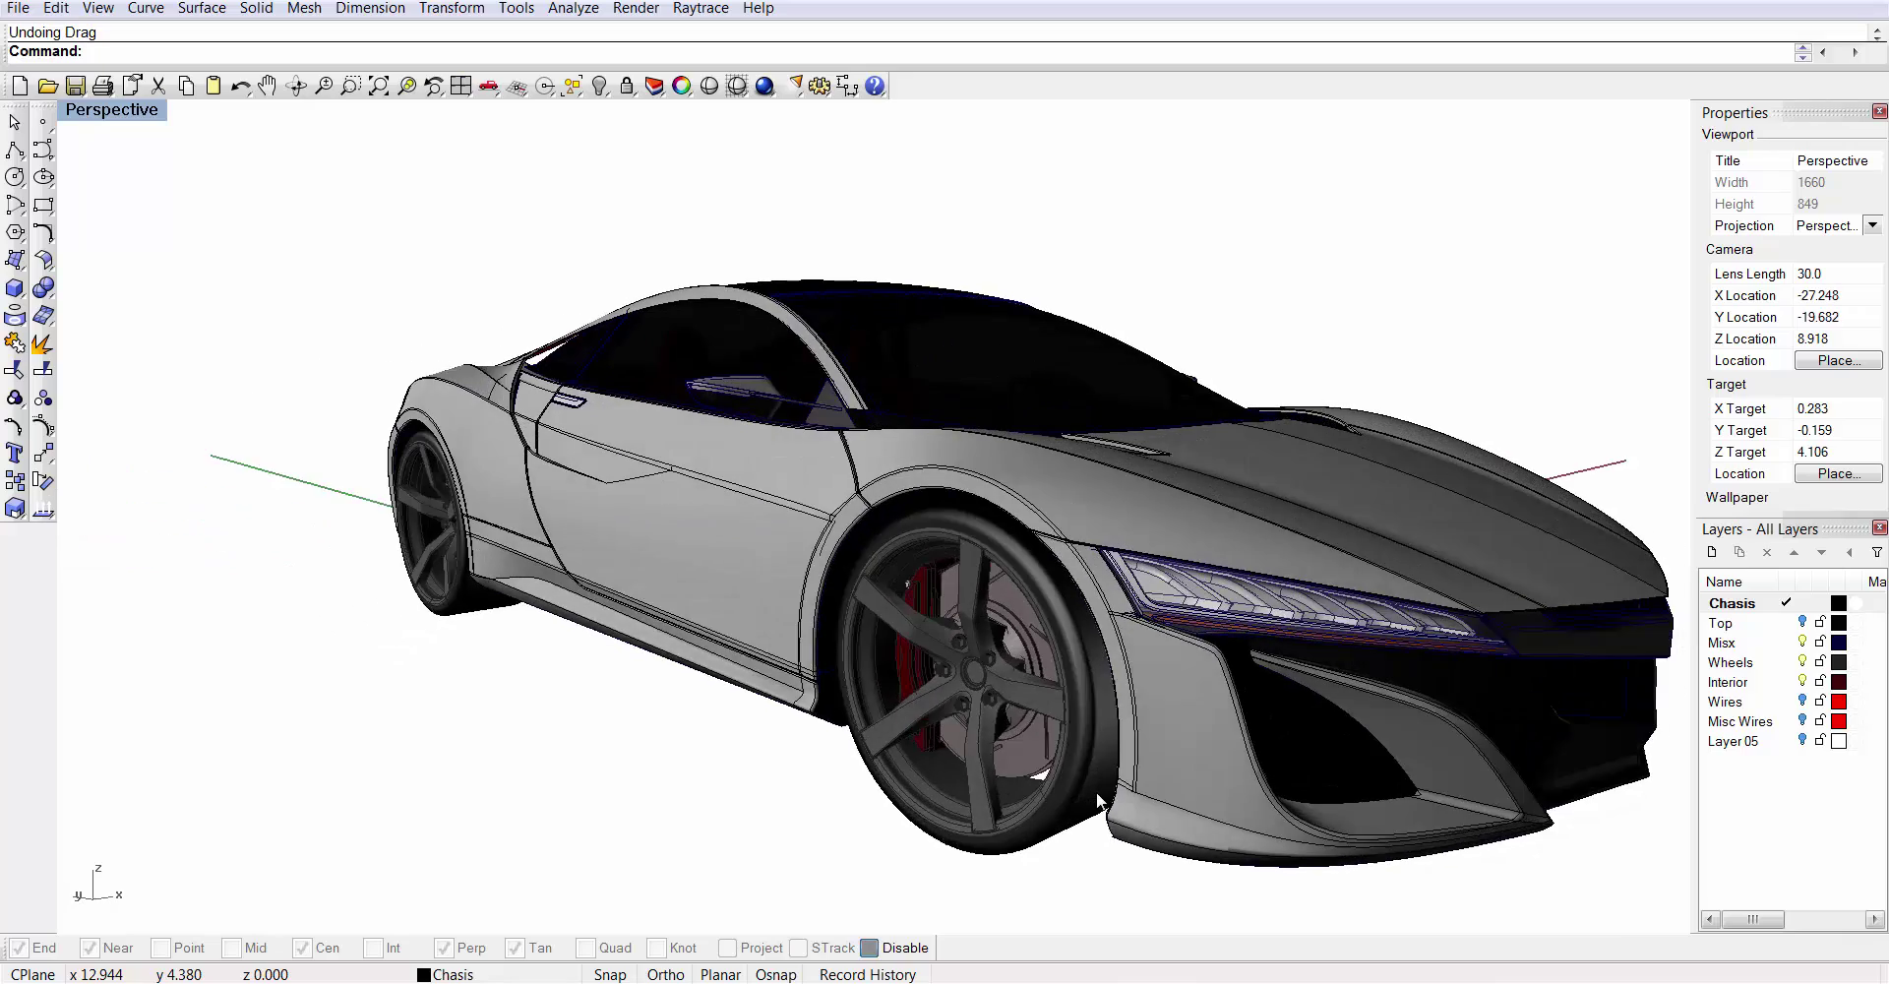
key(Right)
key(Right)
key(Right)
key(Right)
key(Right)
key(Right)
key(Right)
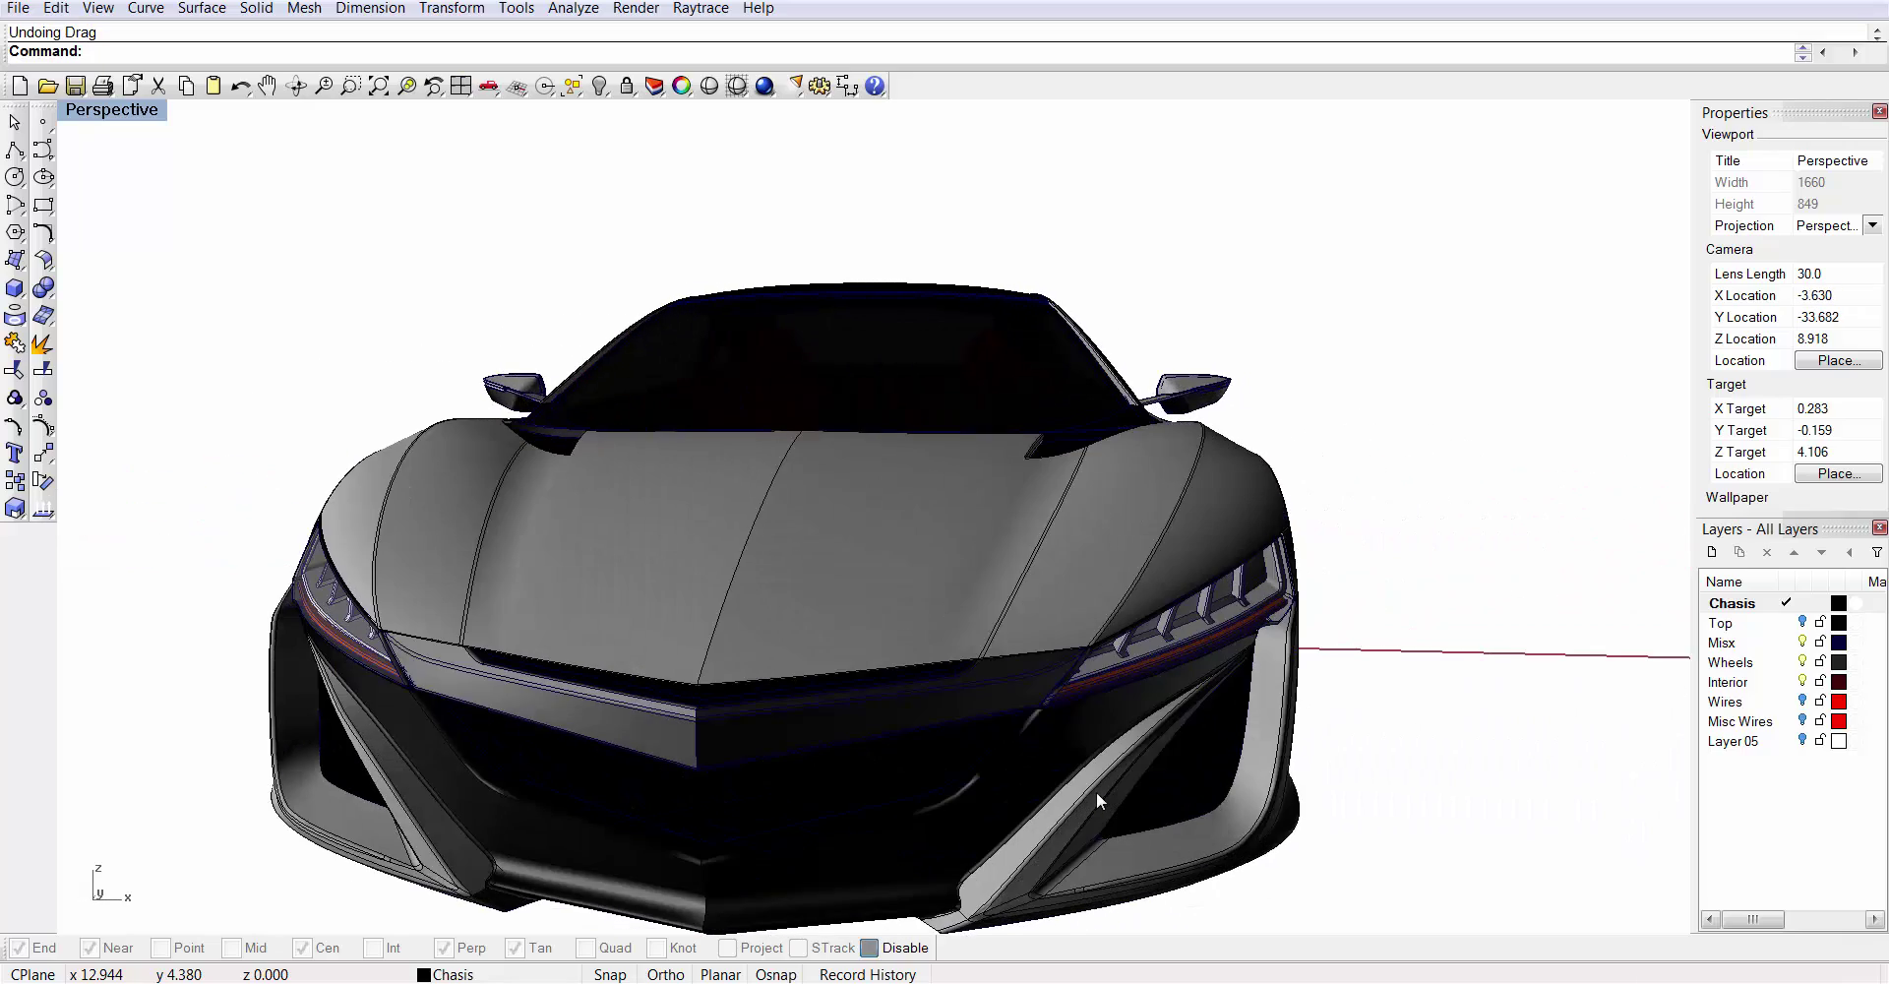
key(Right)
key(Right)
key(Right)
key(Right)
key(Right)
key(Right)
key(Right)
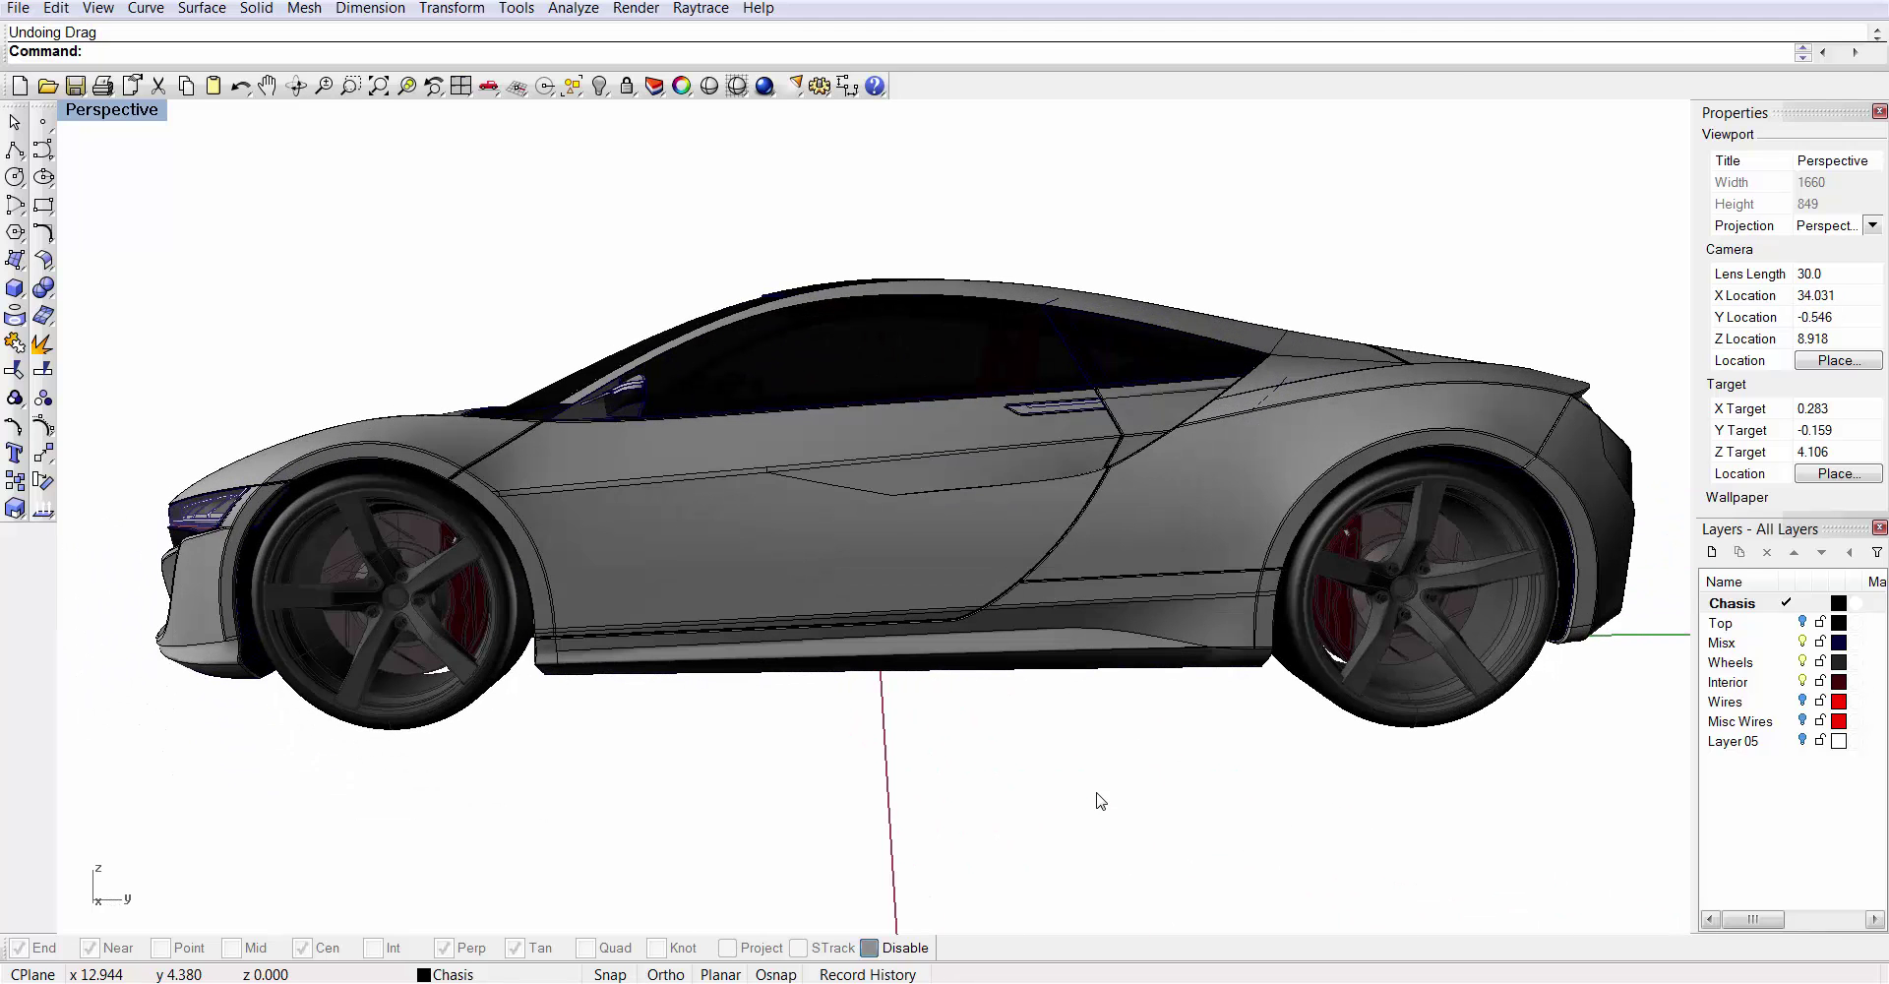
key(Right)
Zoom out, orbit to a front three-quarter view, then zoom back in on the car
ctrl+right_drag(878, 527, 885, 640)
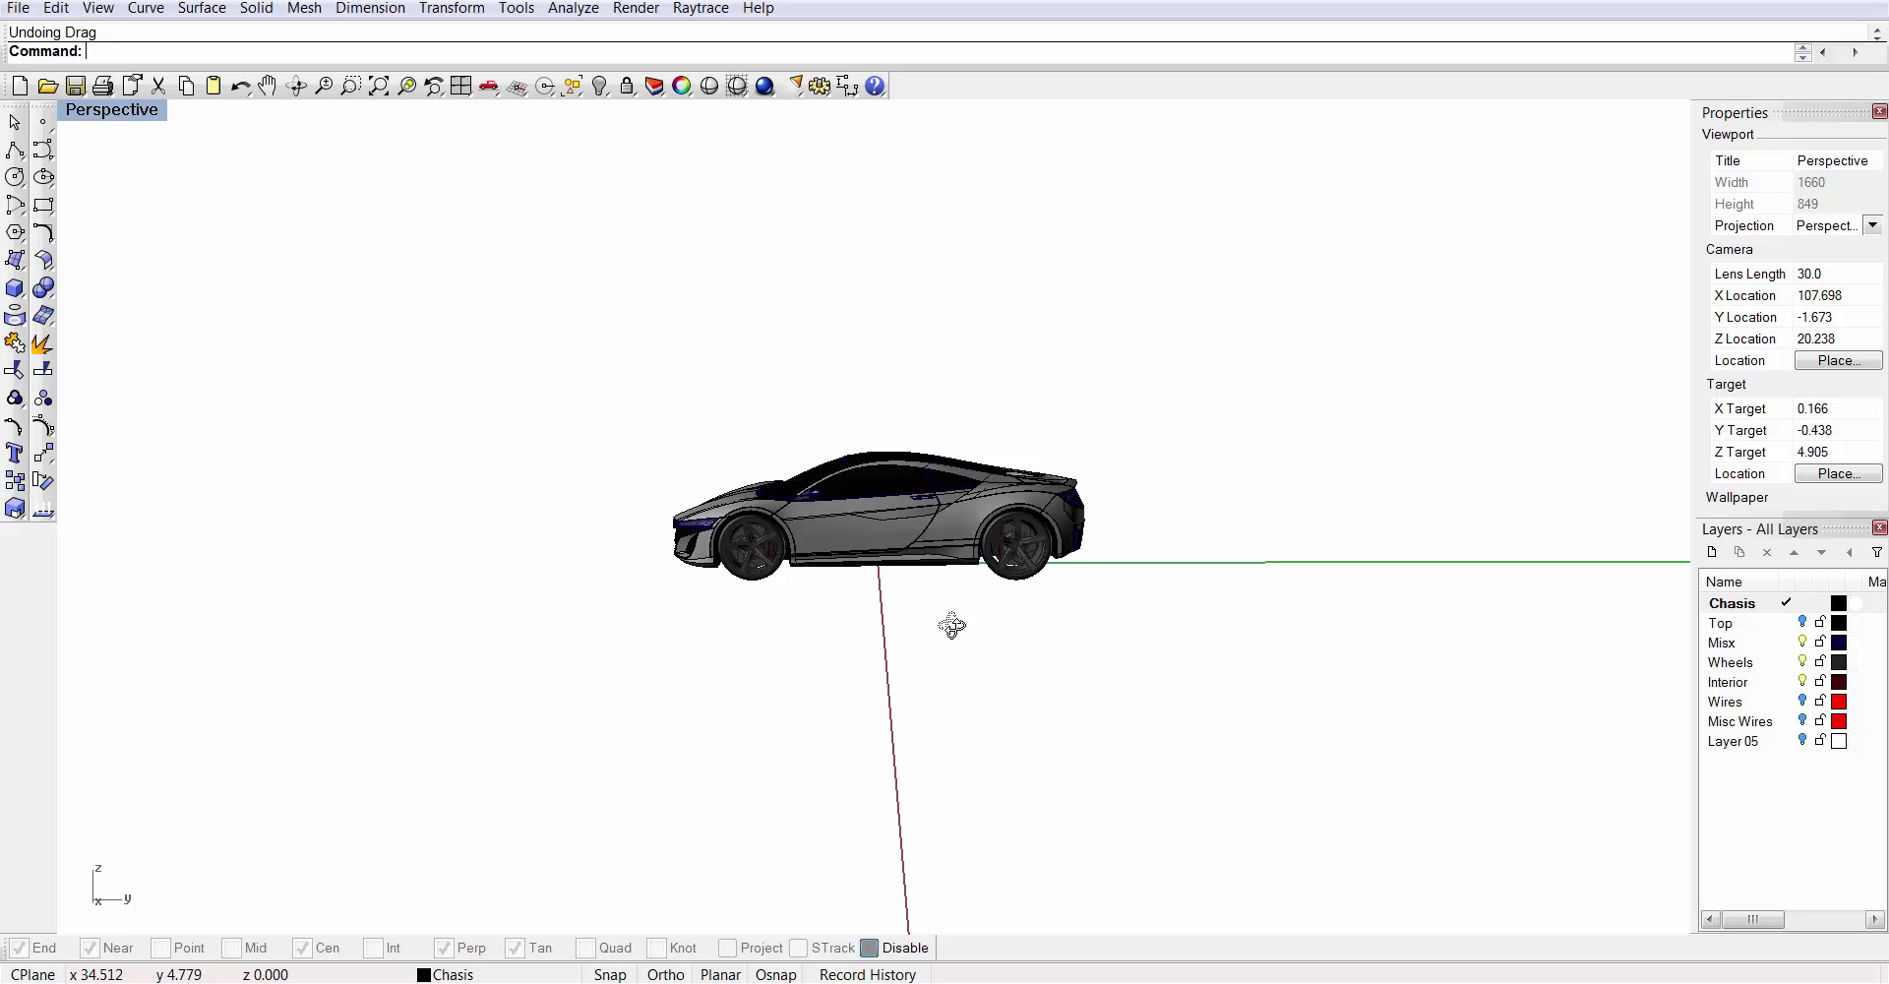
right_drag(954, 624, 906, 632)
ctrl+right_drag(874, 540, 957, 444)
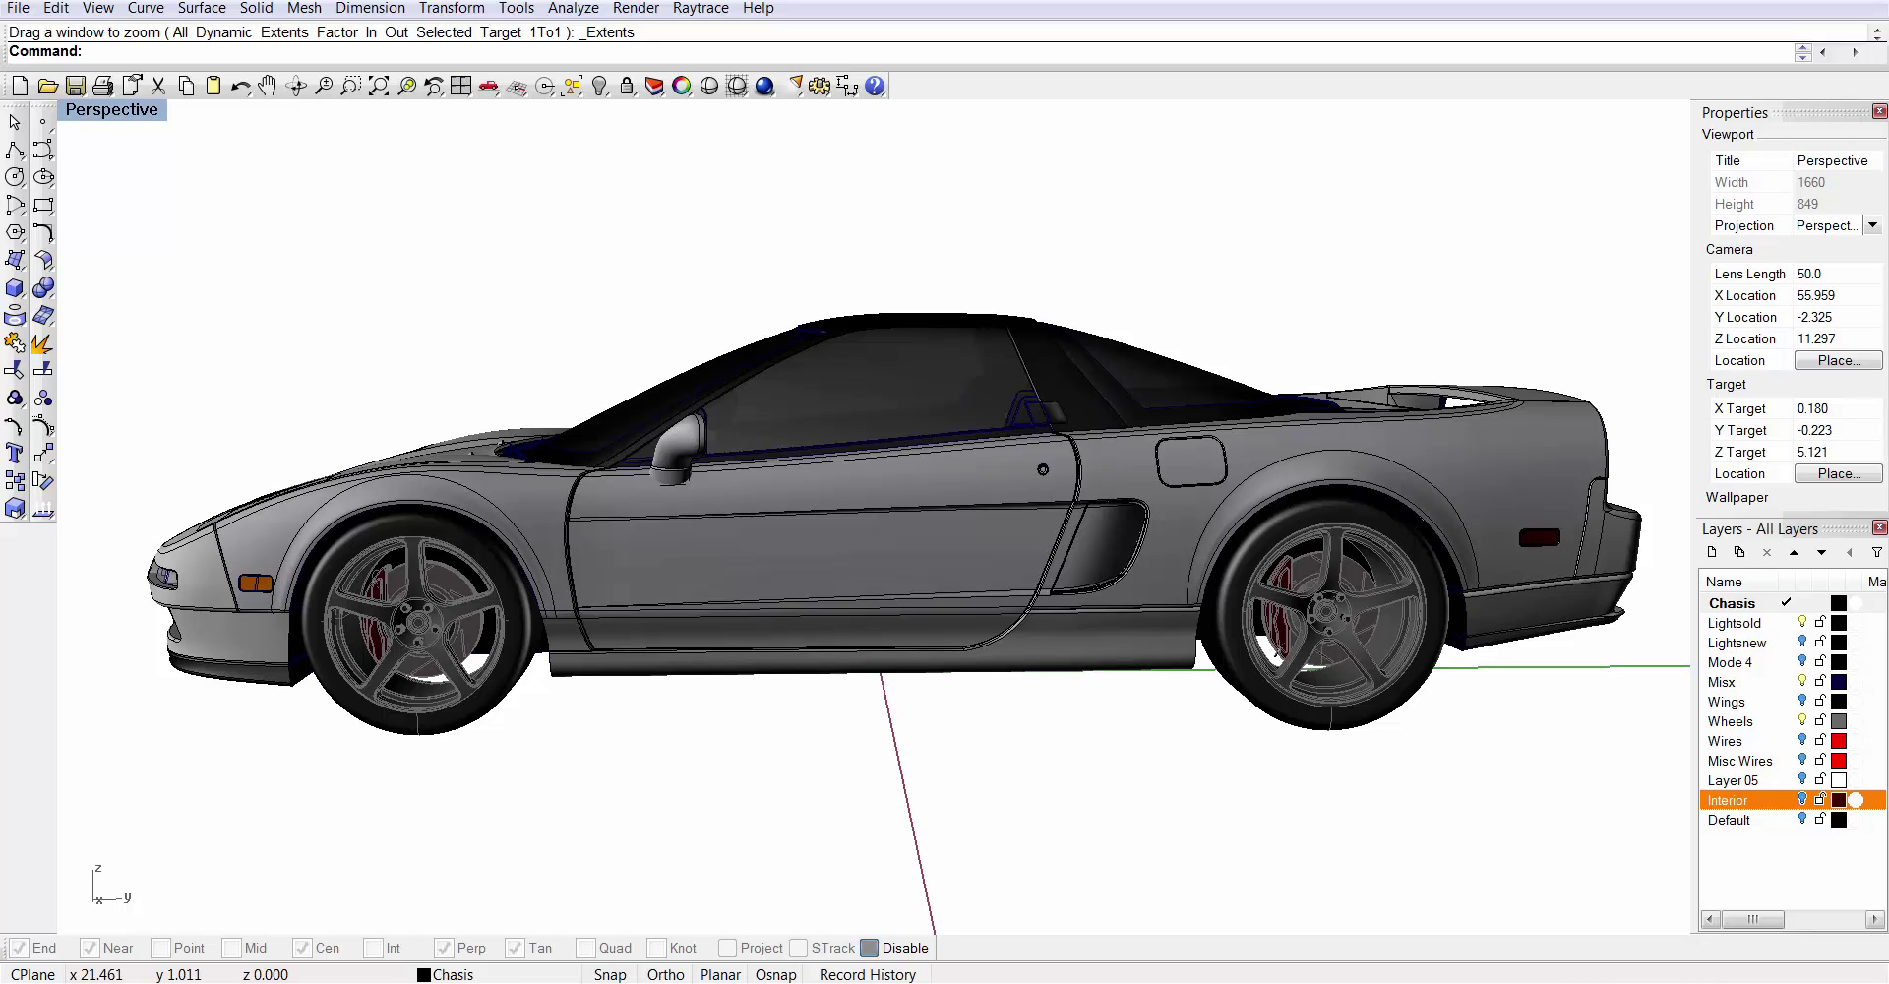
Orbit the second car round toward its front and lower the camera slightly
key(Left)
key(Left)
key(Left)
key(Left)
key(Left)
key(Left)
key(Left)
key(Left)
key(Left)
key(Left)
key(Left)
key(Left)
key(Left)
key(Left)
key(Left)
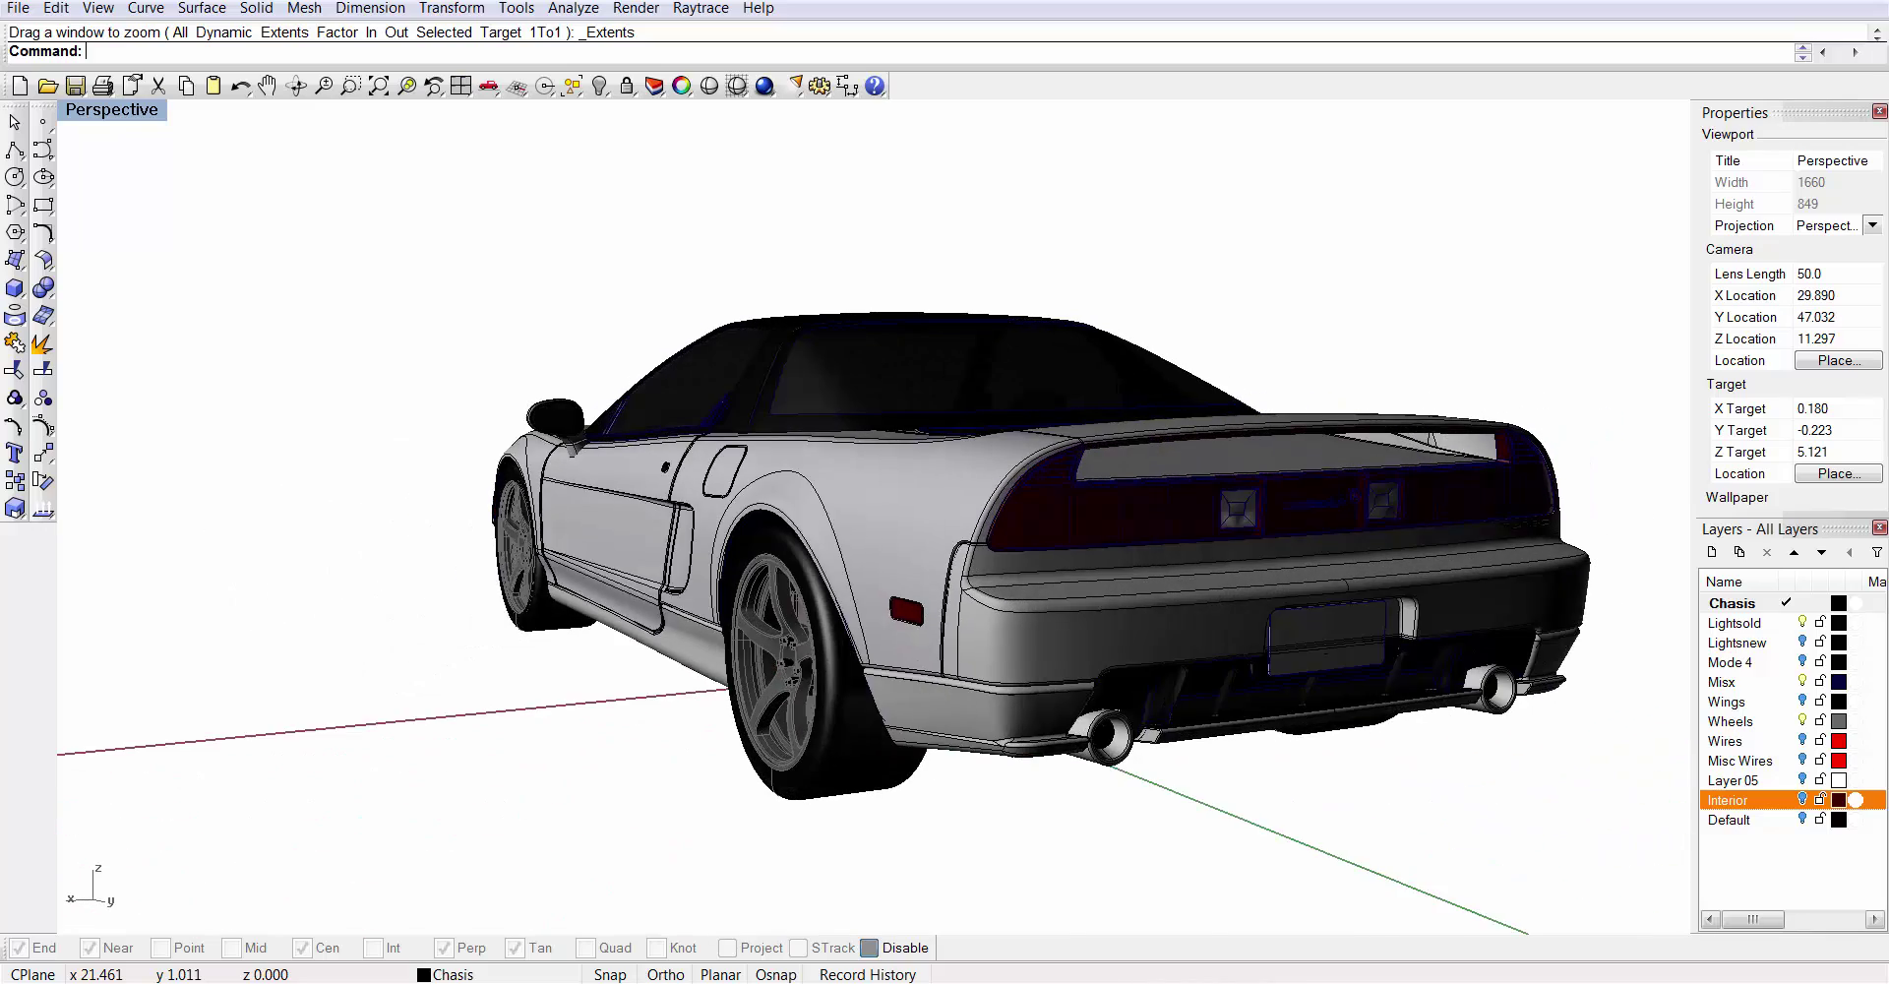
key(Left)
key(Left)
key(Left)
key(Left)
key(Left)
key(Left)
key(Left)
key(Left)
key(Left)
key(Left)
key(Left)
key(Left)
key(Left)
key(Left)
key(Left)
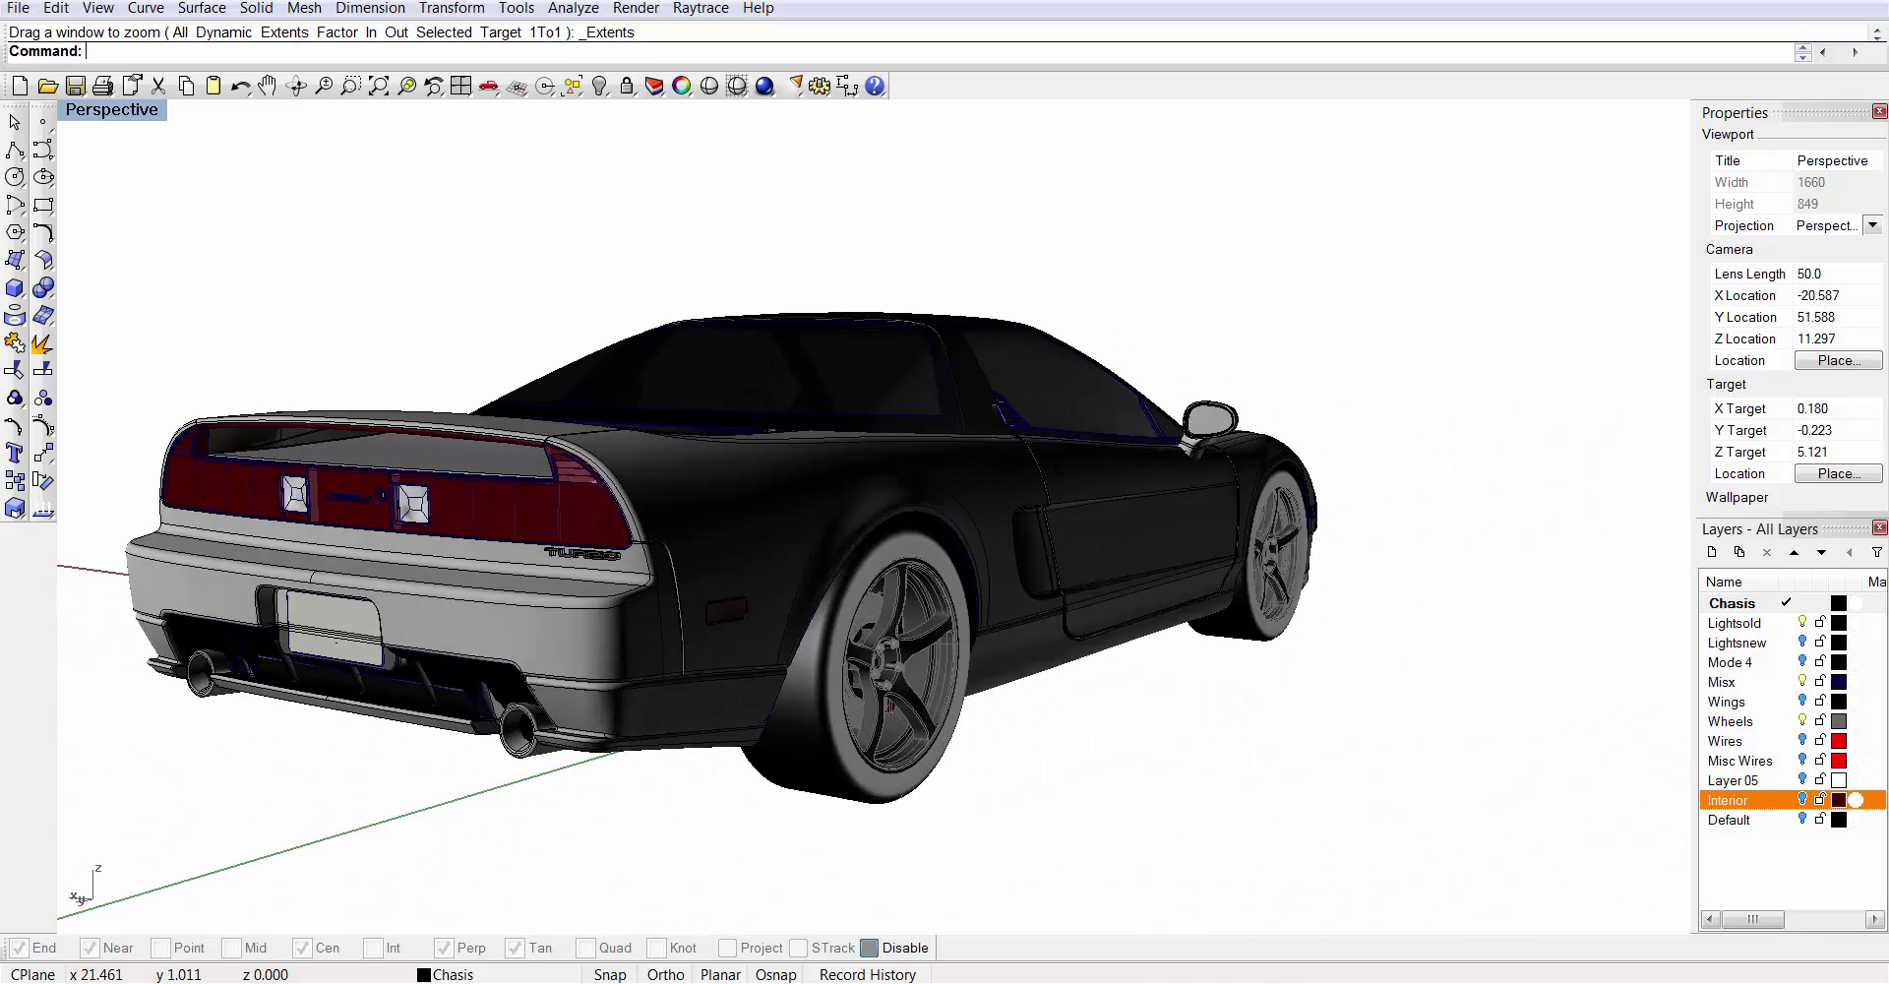
key(Left)
key(Left)
key(Left)
key(Left)
key(Left)
key(Left)
key(Left)
key(Left)
key(Left)
key(Left)
key(Left)
key(Left)
key(Left)
key(Left)
key(Left)
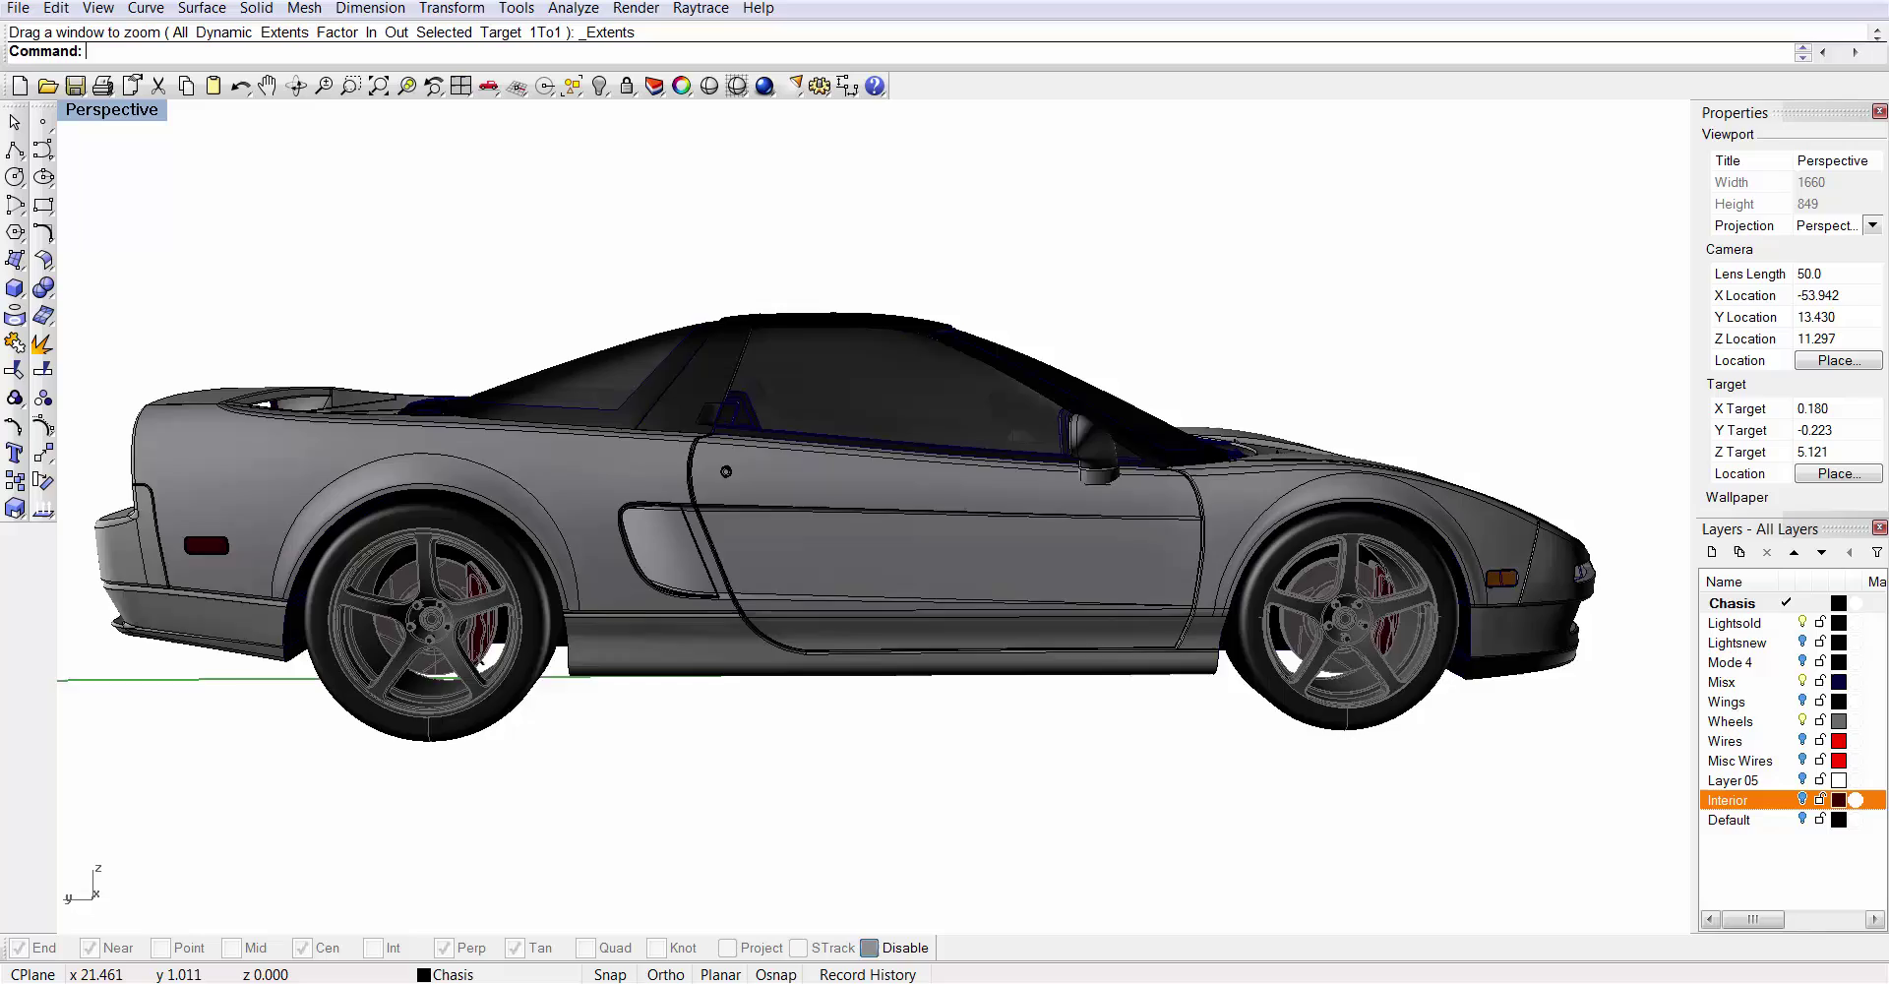
key(Left)
key(Left)
key(Left)
key(Left)
key(Left)
key(Left)
key(Left)
key(Left)
key(Left)
key(Left)
key(Left)
key(Left)
key(Left)
key(Left)
key(Left)
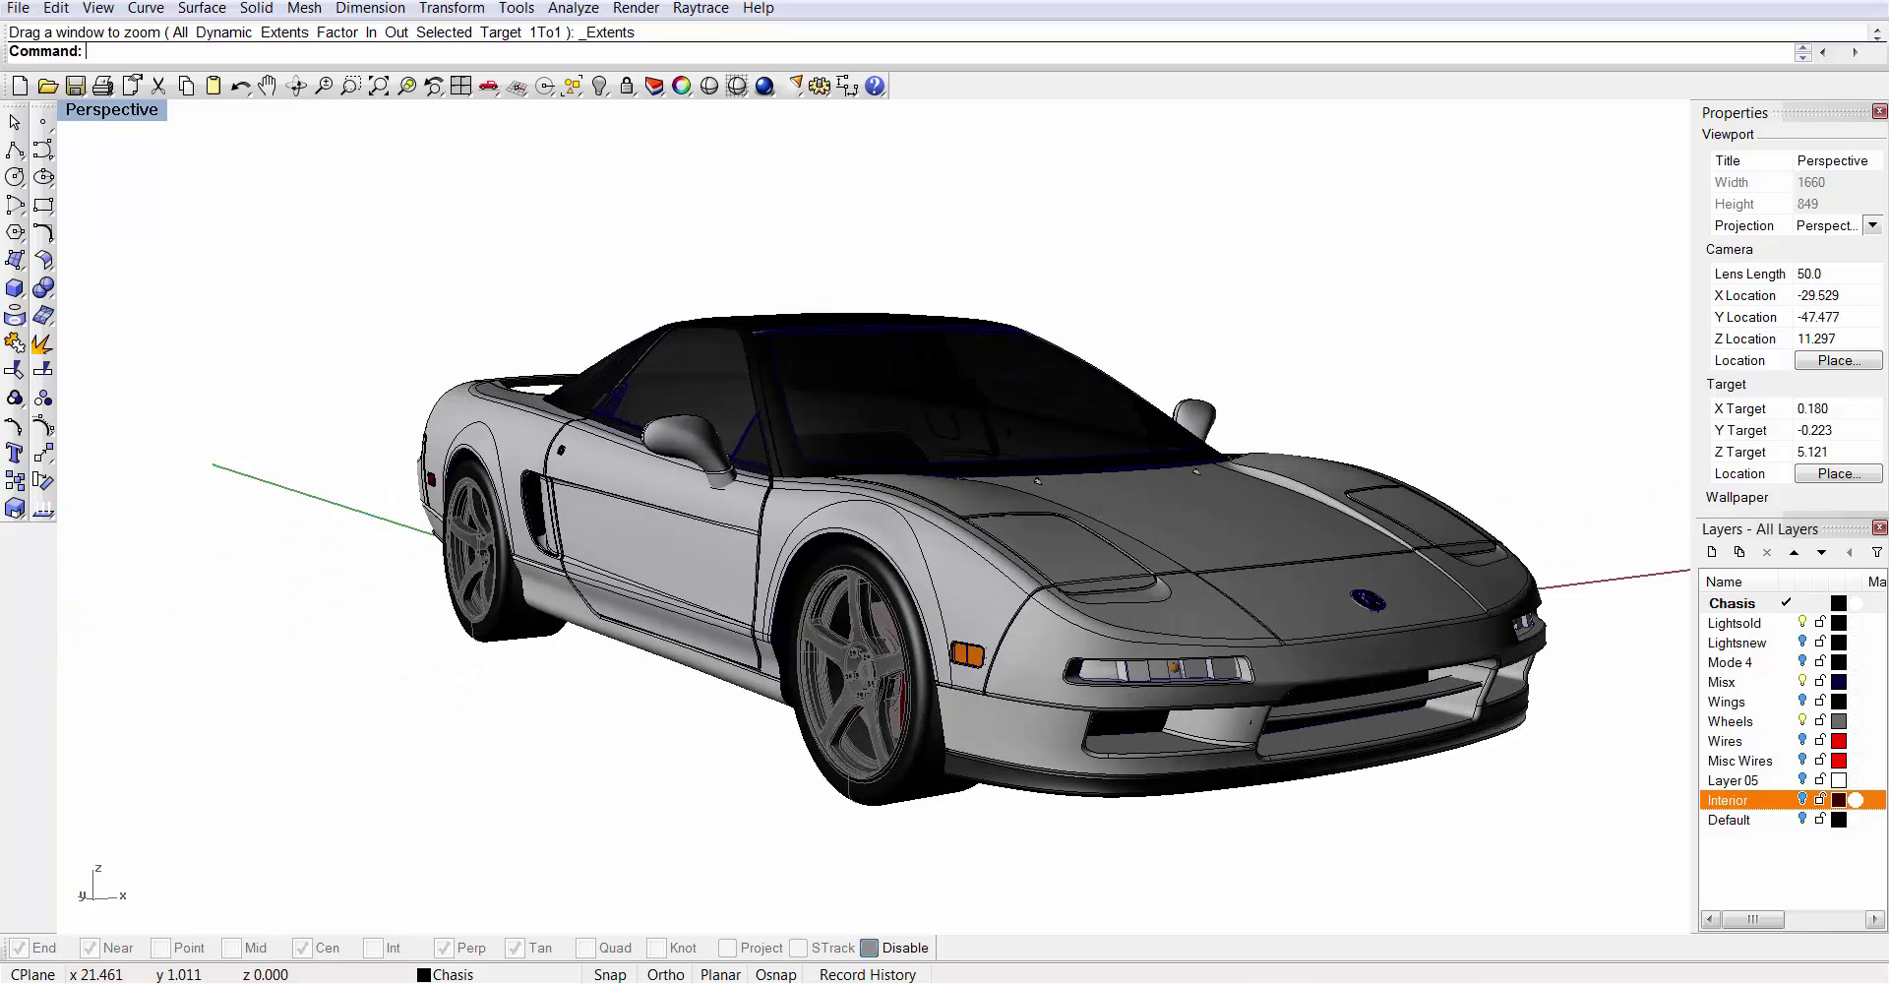
key(Left)
key(Left)
key(Left)
key(Left)
key(Left)
key(Left)
key(Left)
key(Left)
key(Left)
key(Left)
key(Left)
key(Left)
key(Left)
key(Left)
key(Left)
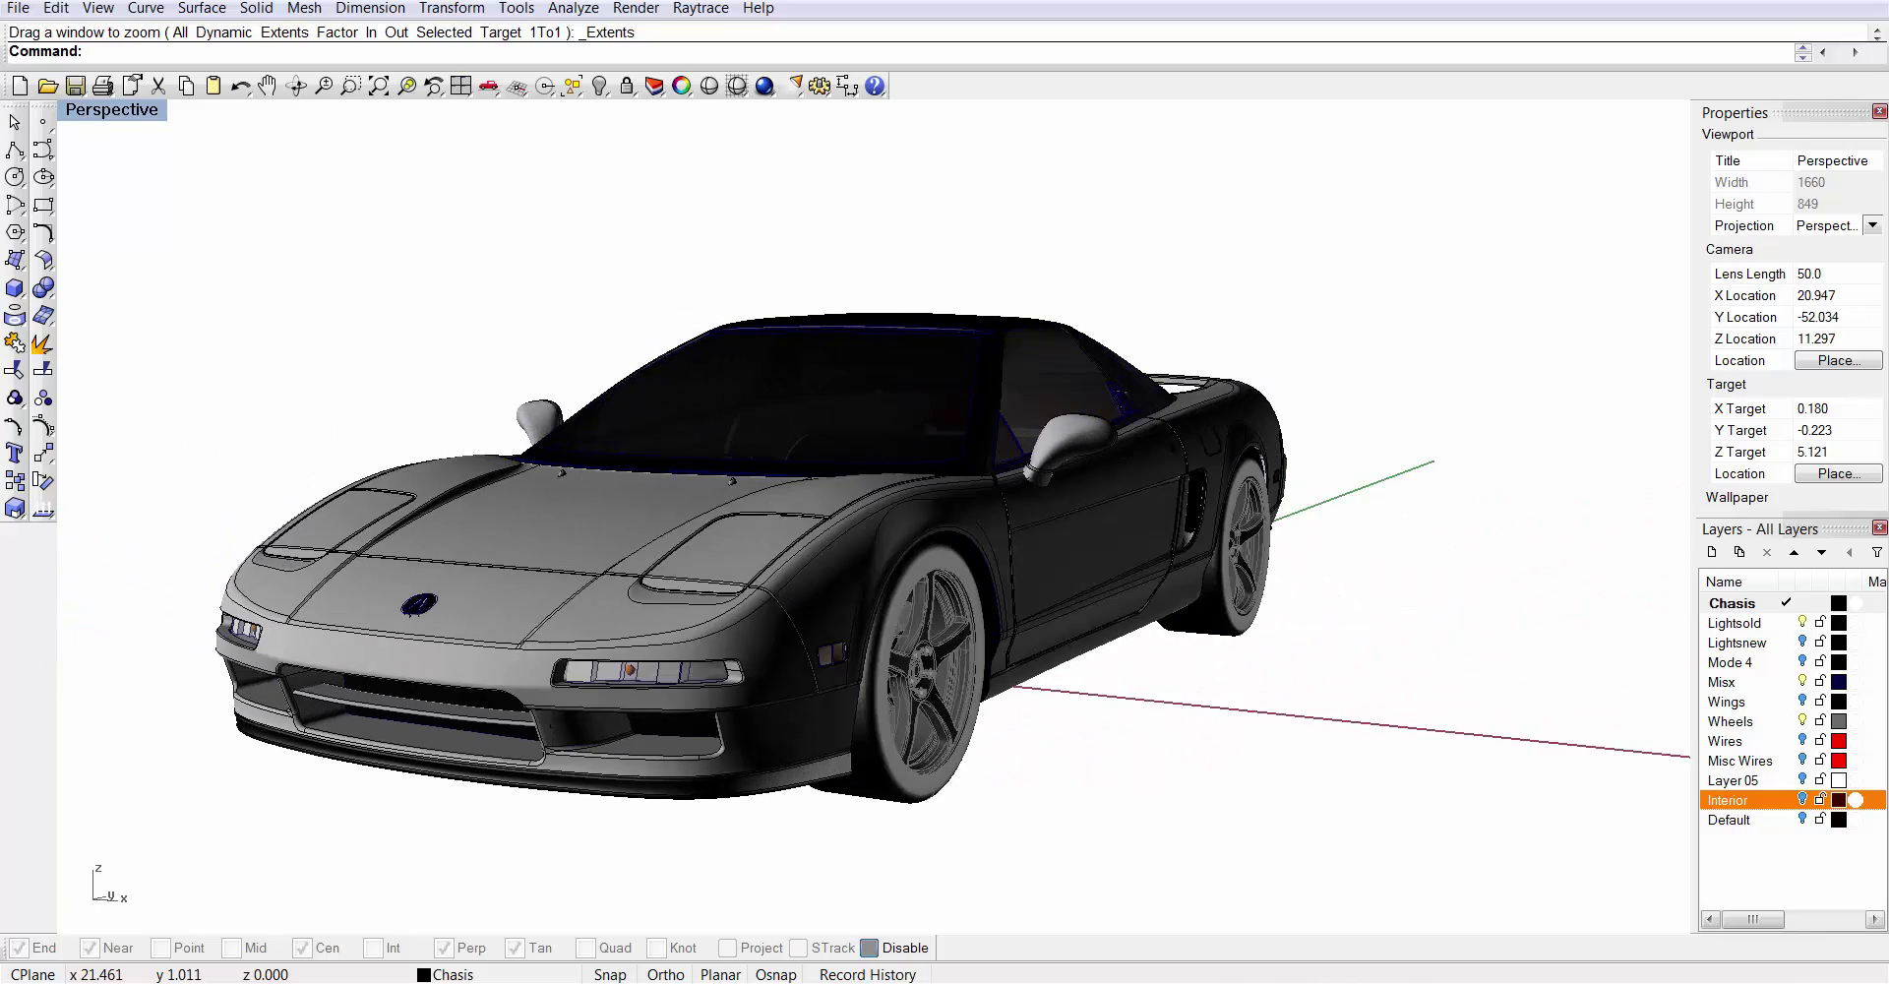
key(Left)
key(Left)
key(Left)
key(Left)
key(Left)
key(Left)
key(Left)
key(Left)
key(Left)
key(Left)
key(Left)
key(Left)
key(Left)
key(Left)
key(Left)
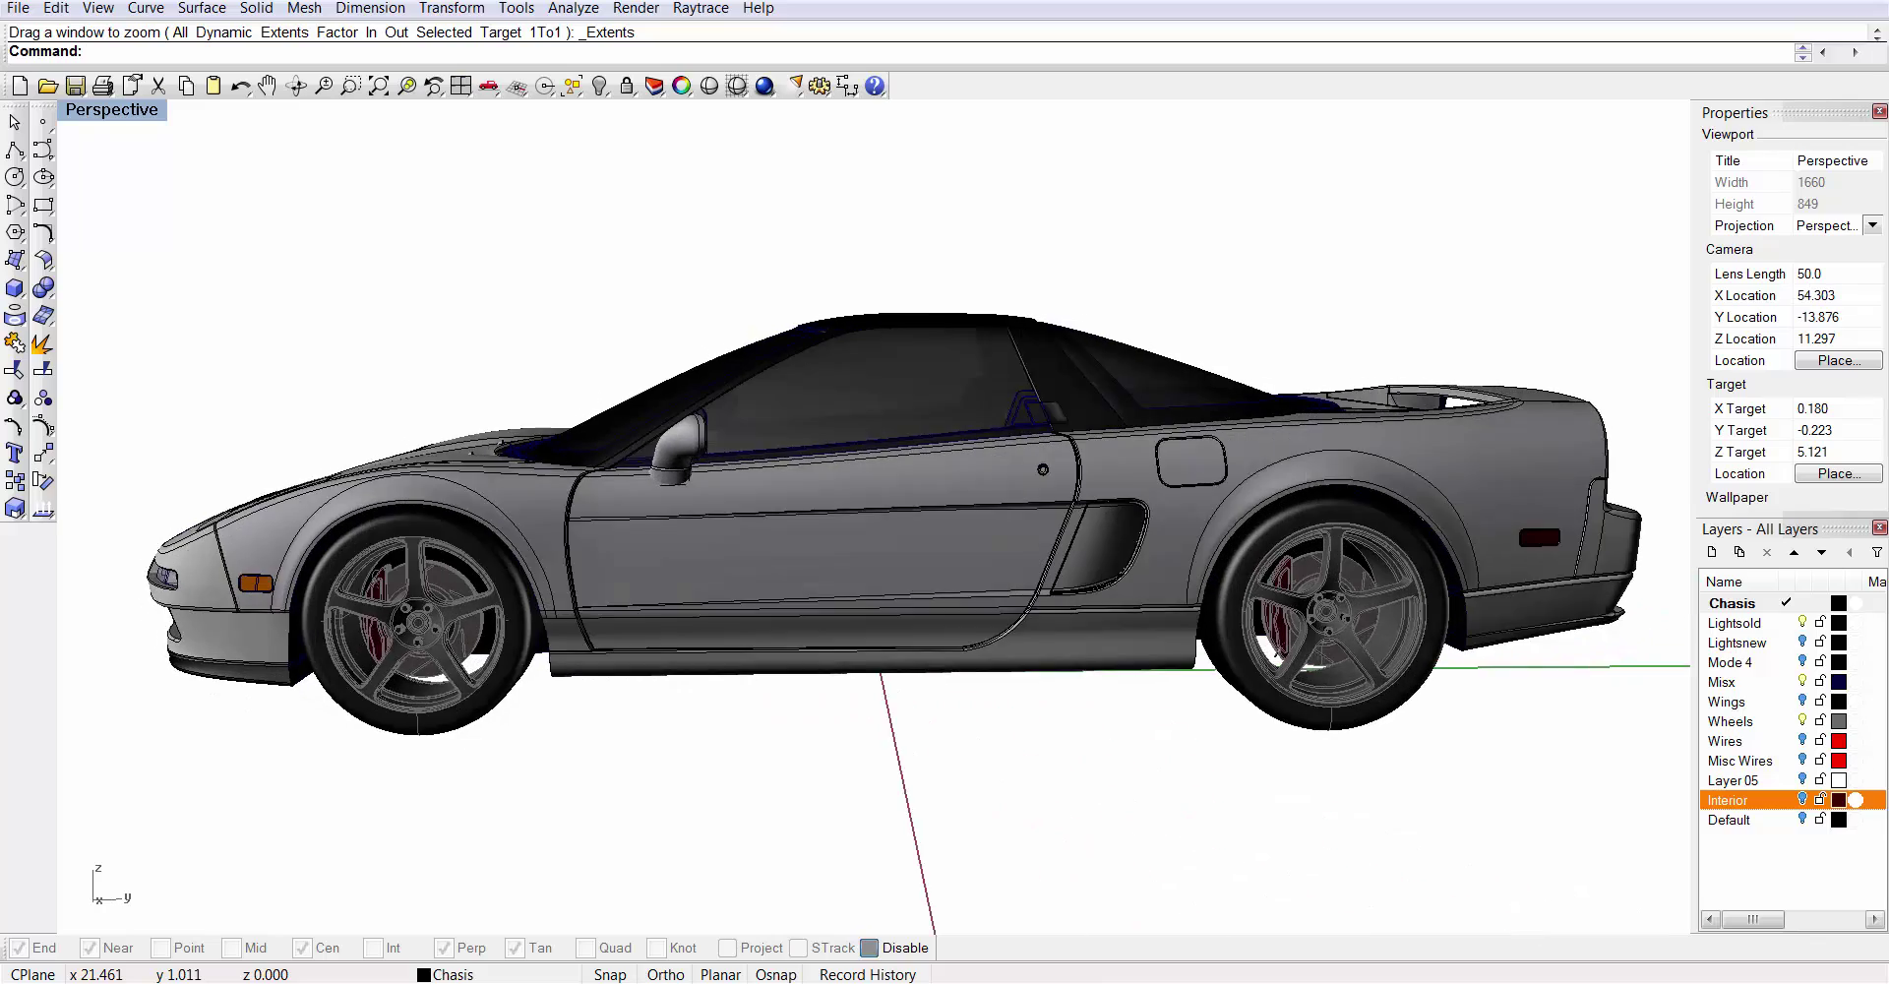
key(Left)
key(Left)
key(Left)
key(Left)
key(Left)
key(Left)
key(Left)
key(Left)
key(Left)
key(Left)
key(Left)
key(Left)
key(Left)
key(Left)
key(Left)
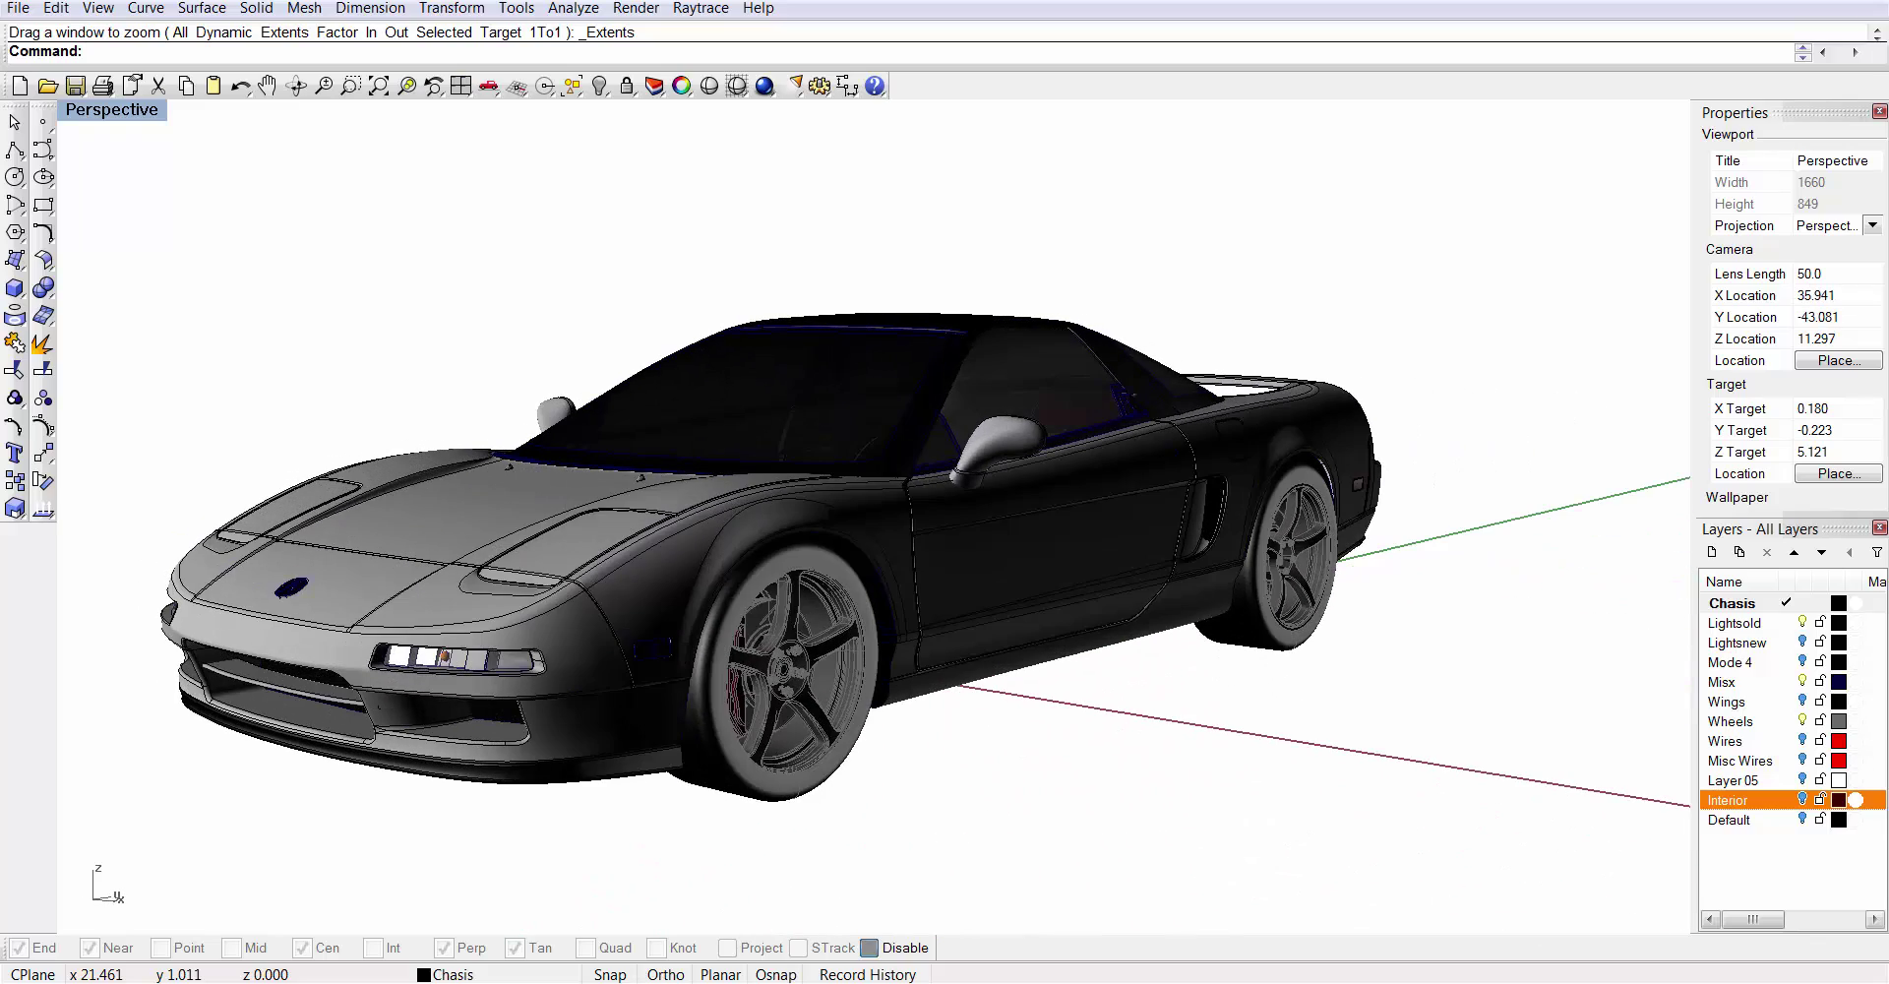
key(Left)
key(Left)
key(Left)
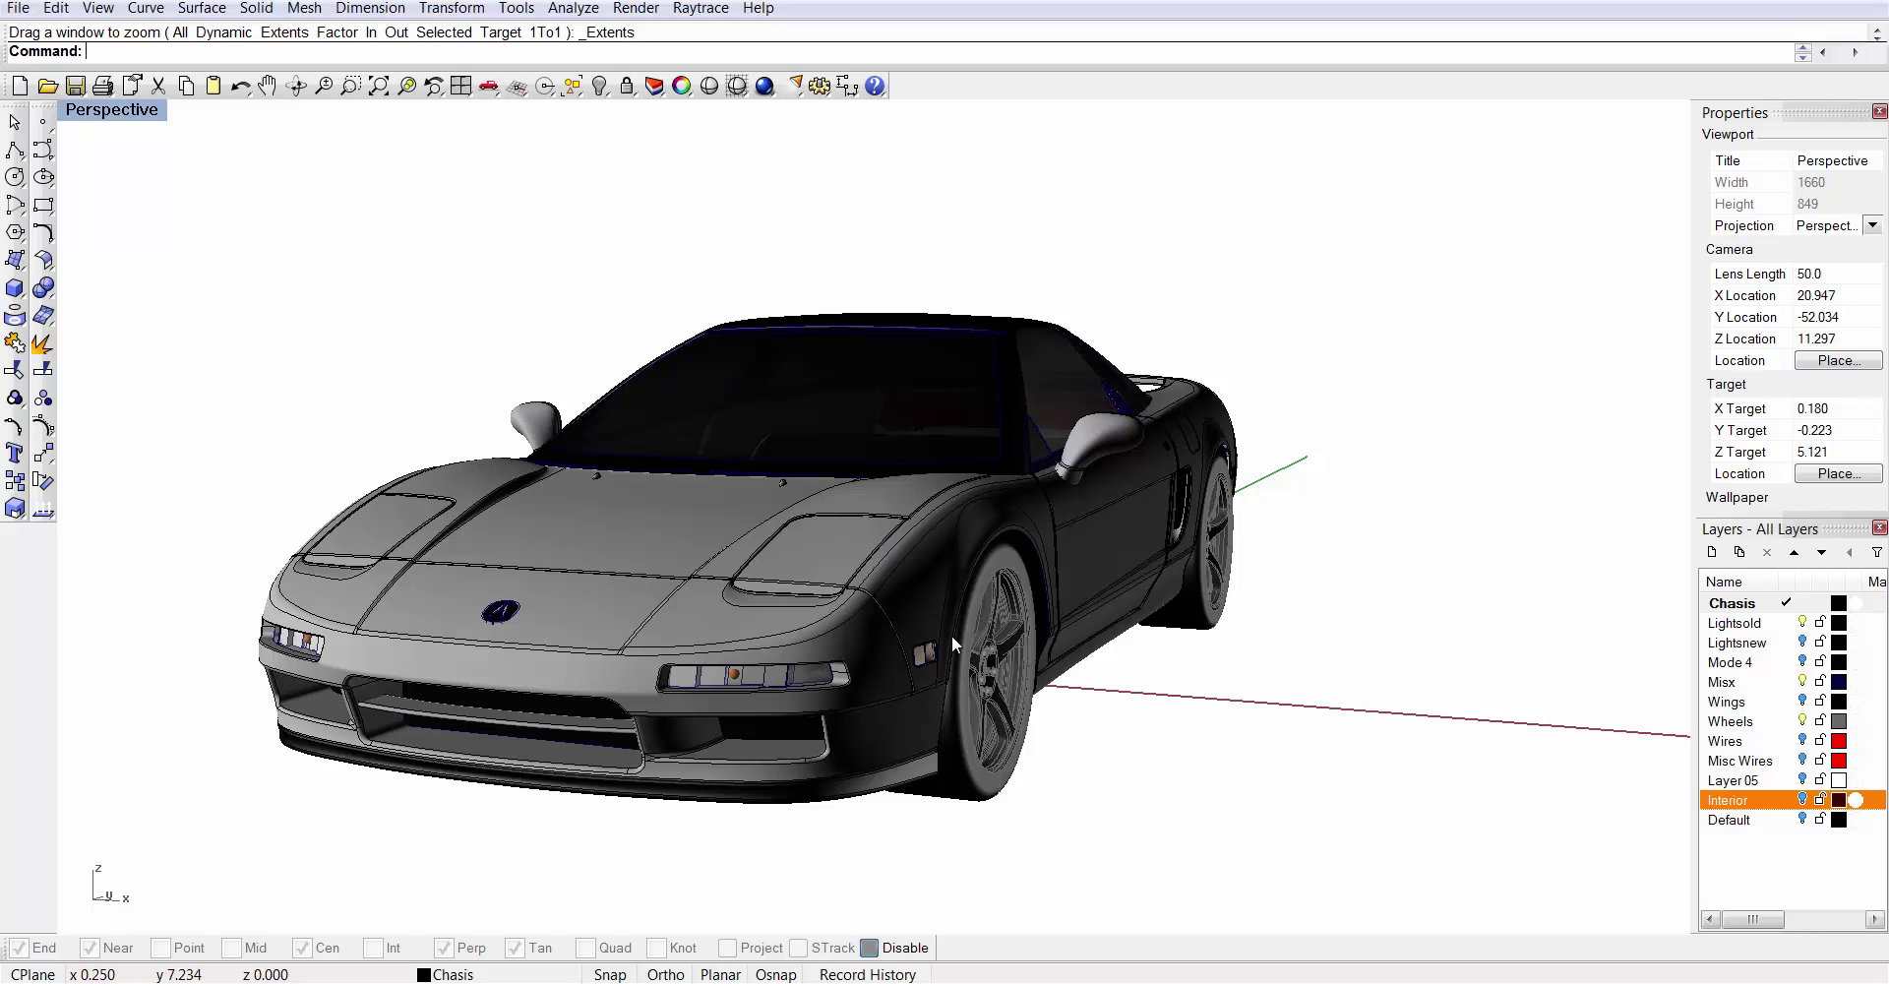
right_drag(900, 522, 877, 719)
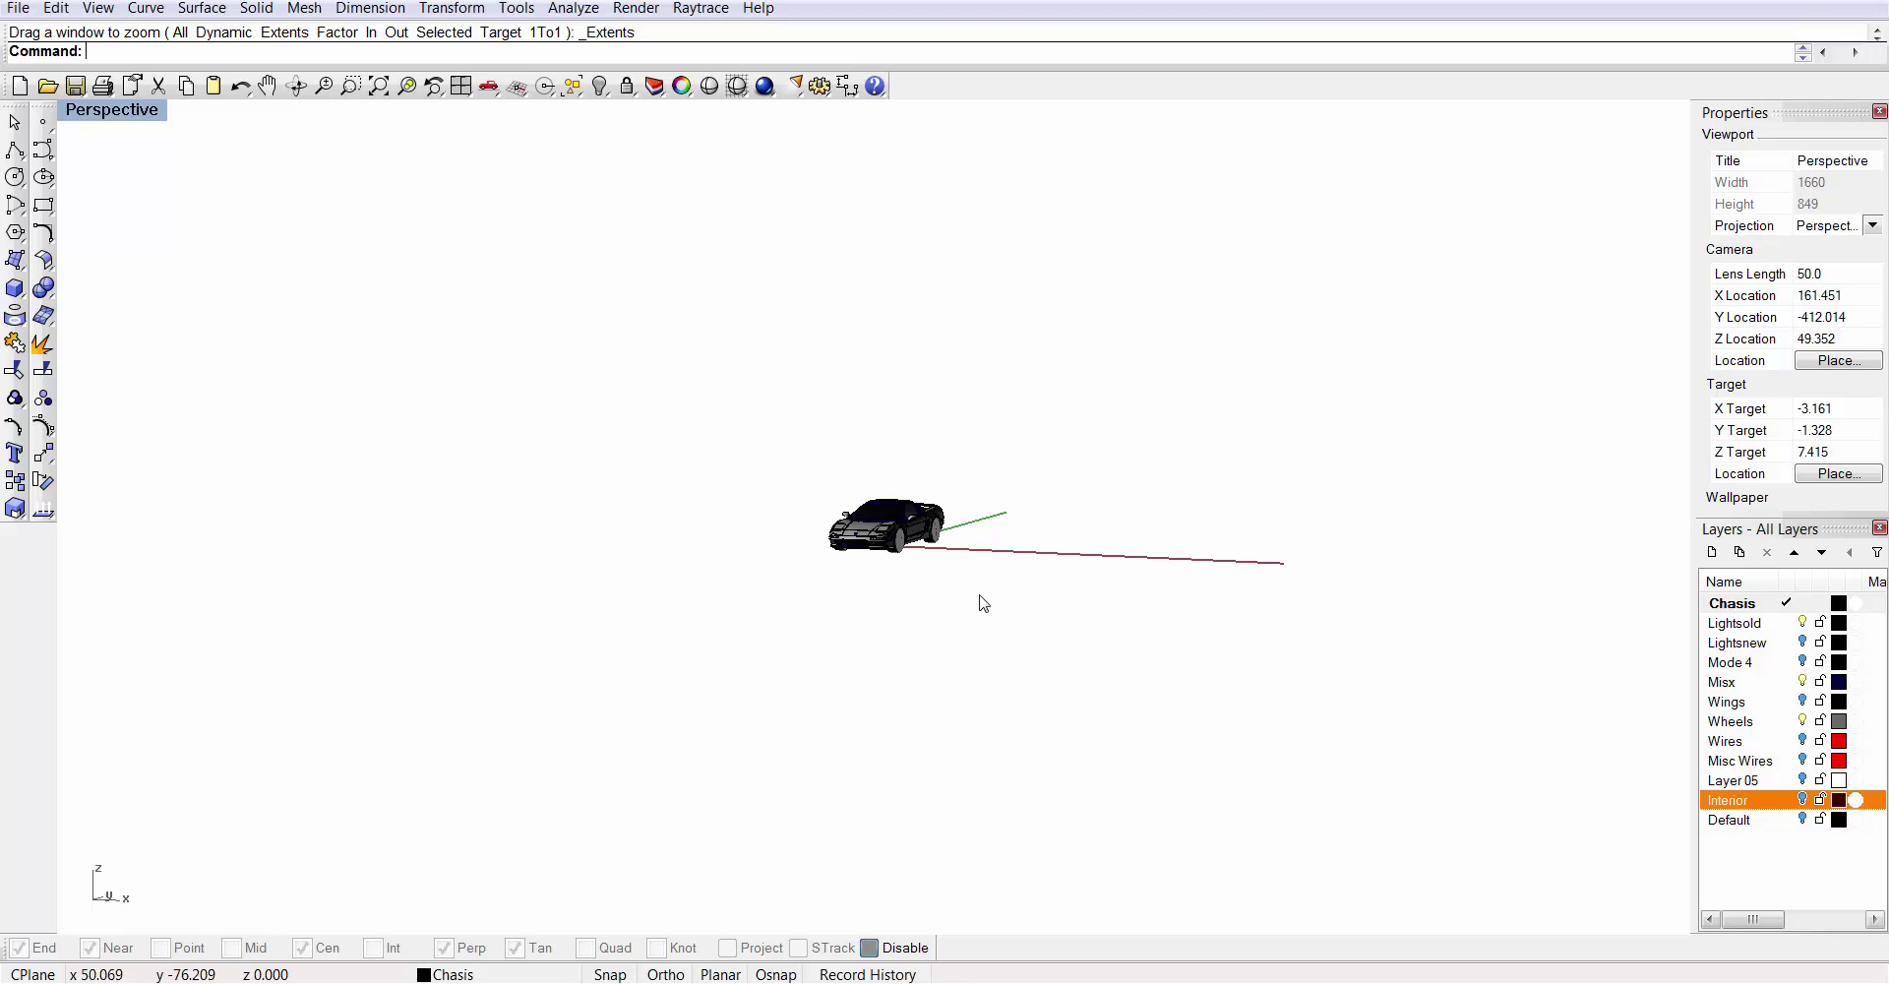
Set the Perspective viewport's lens length to 150 mm in Viewport Properties
click(142, 116)
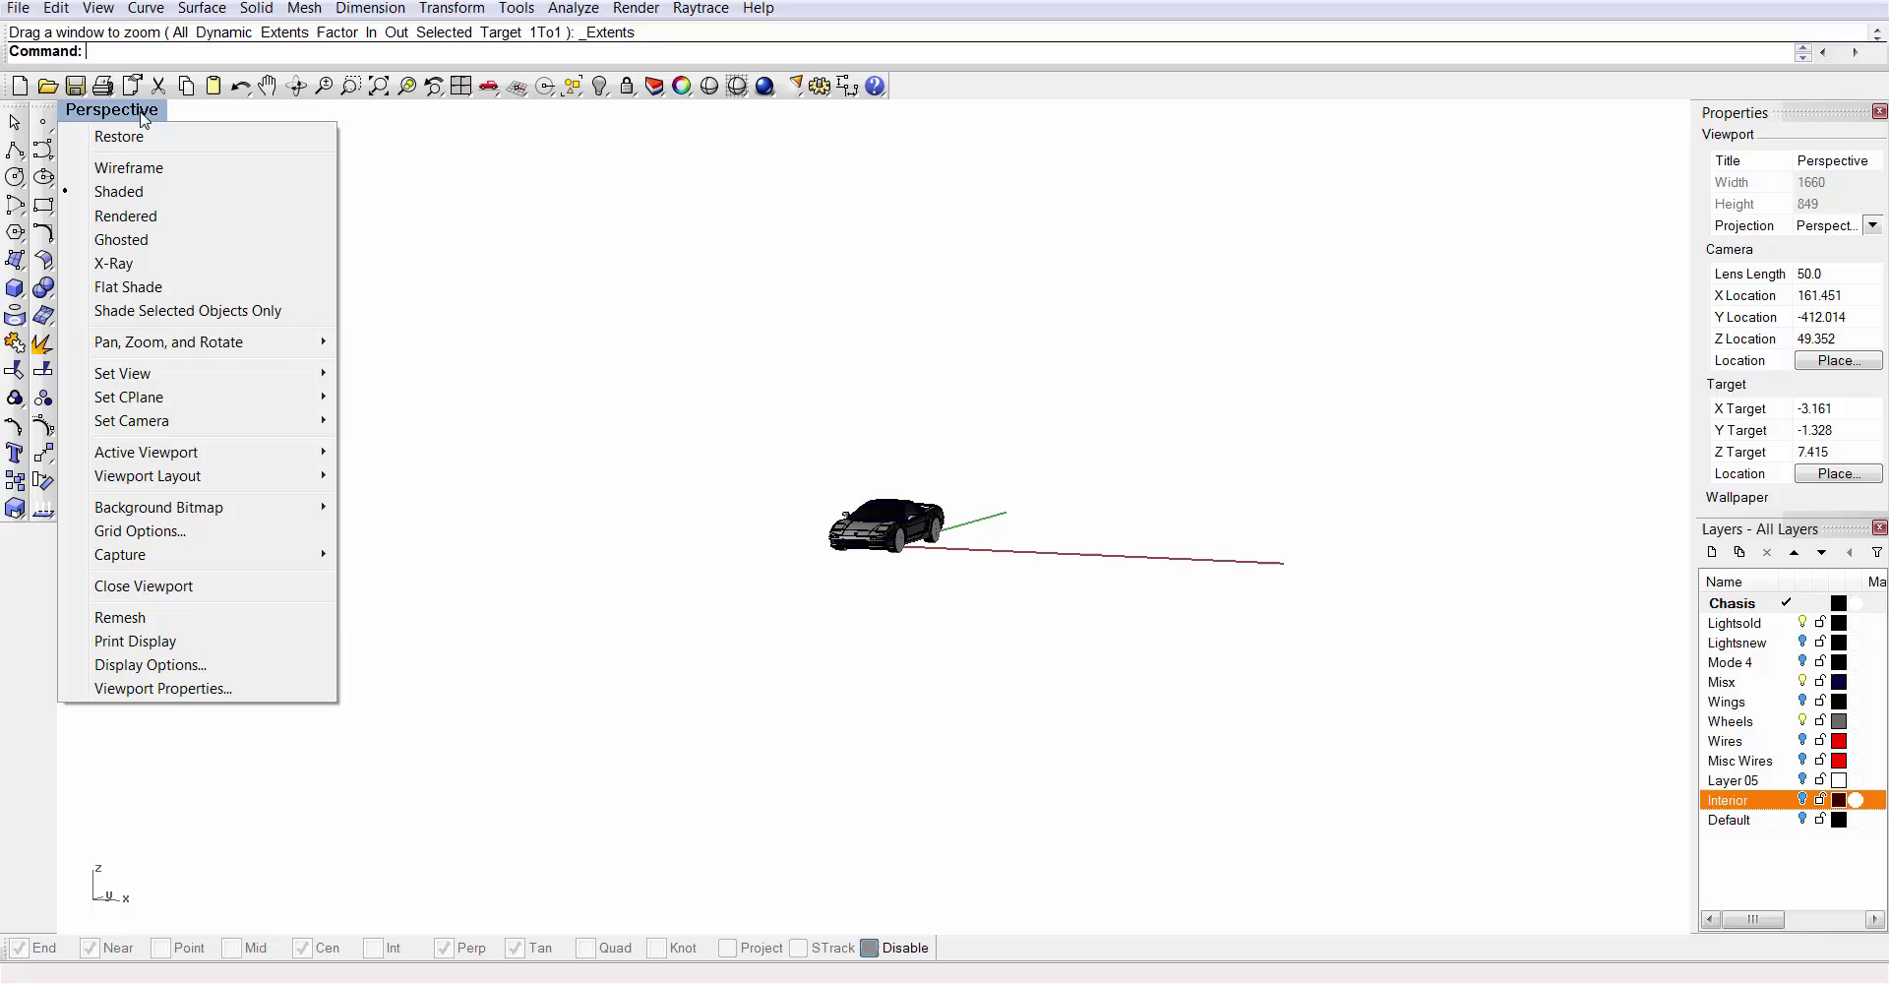
click(153, 689)
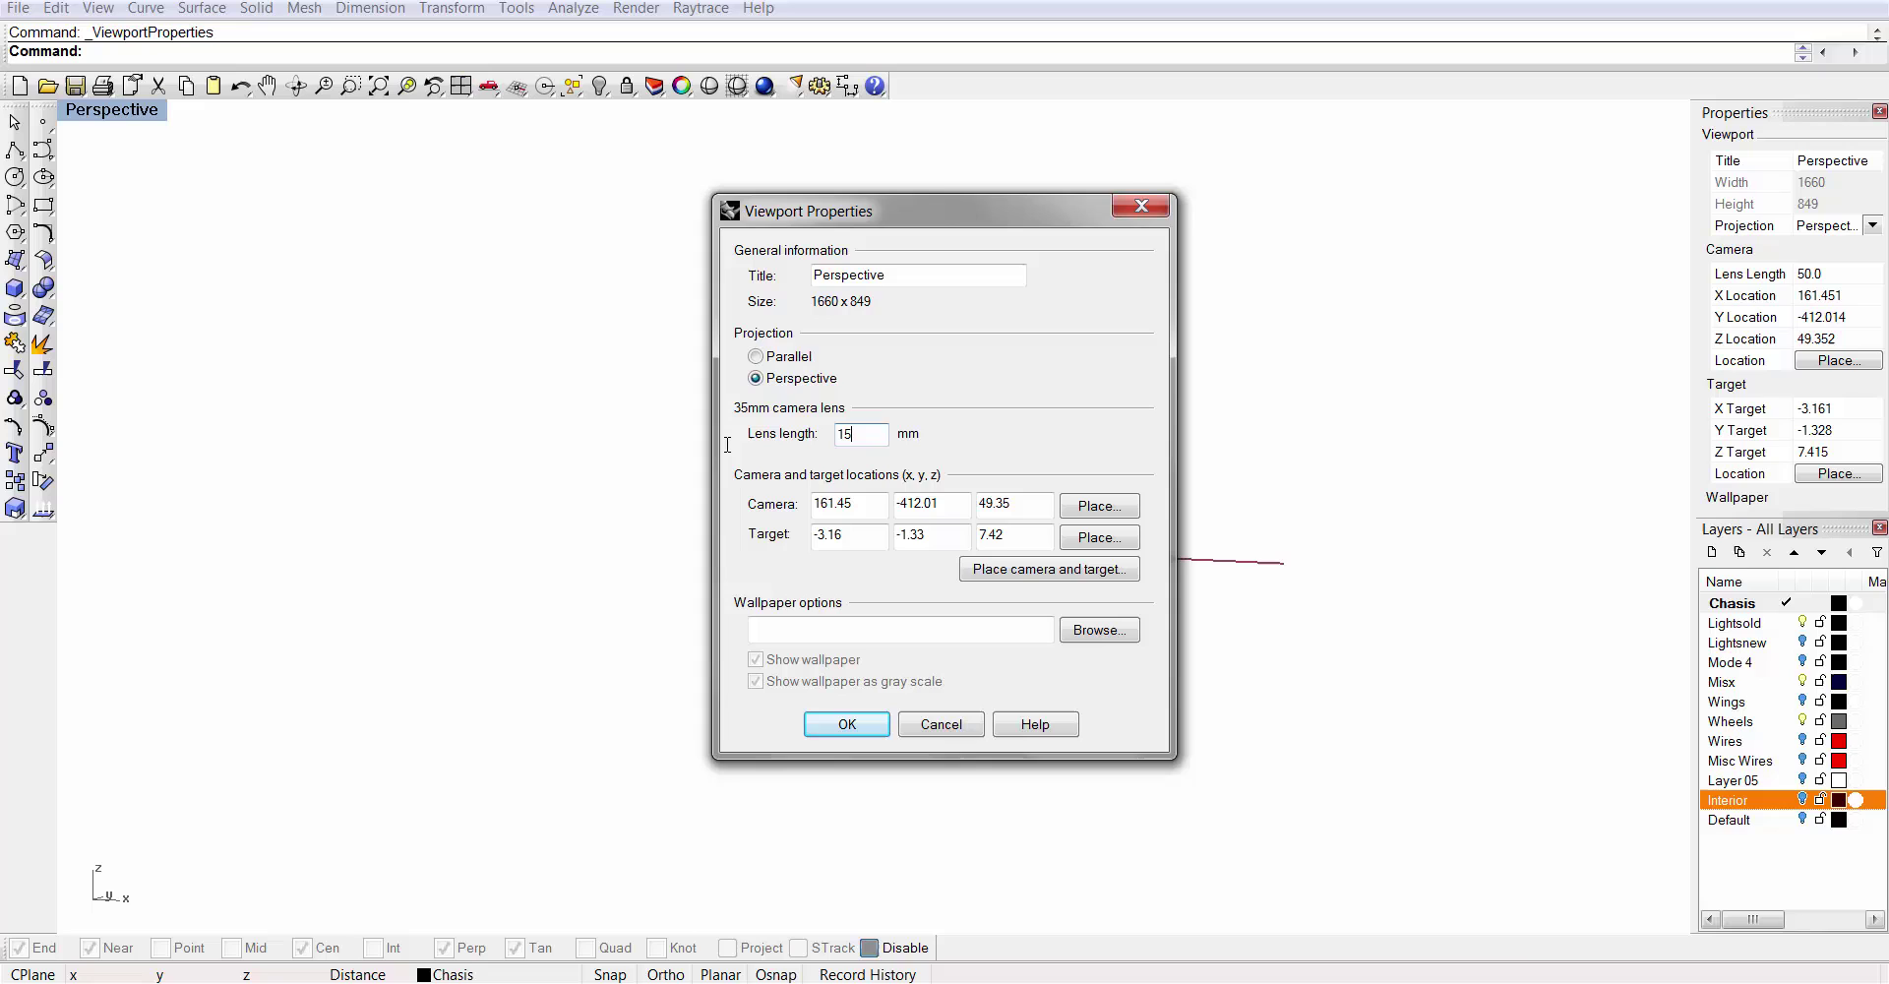
key(Return)
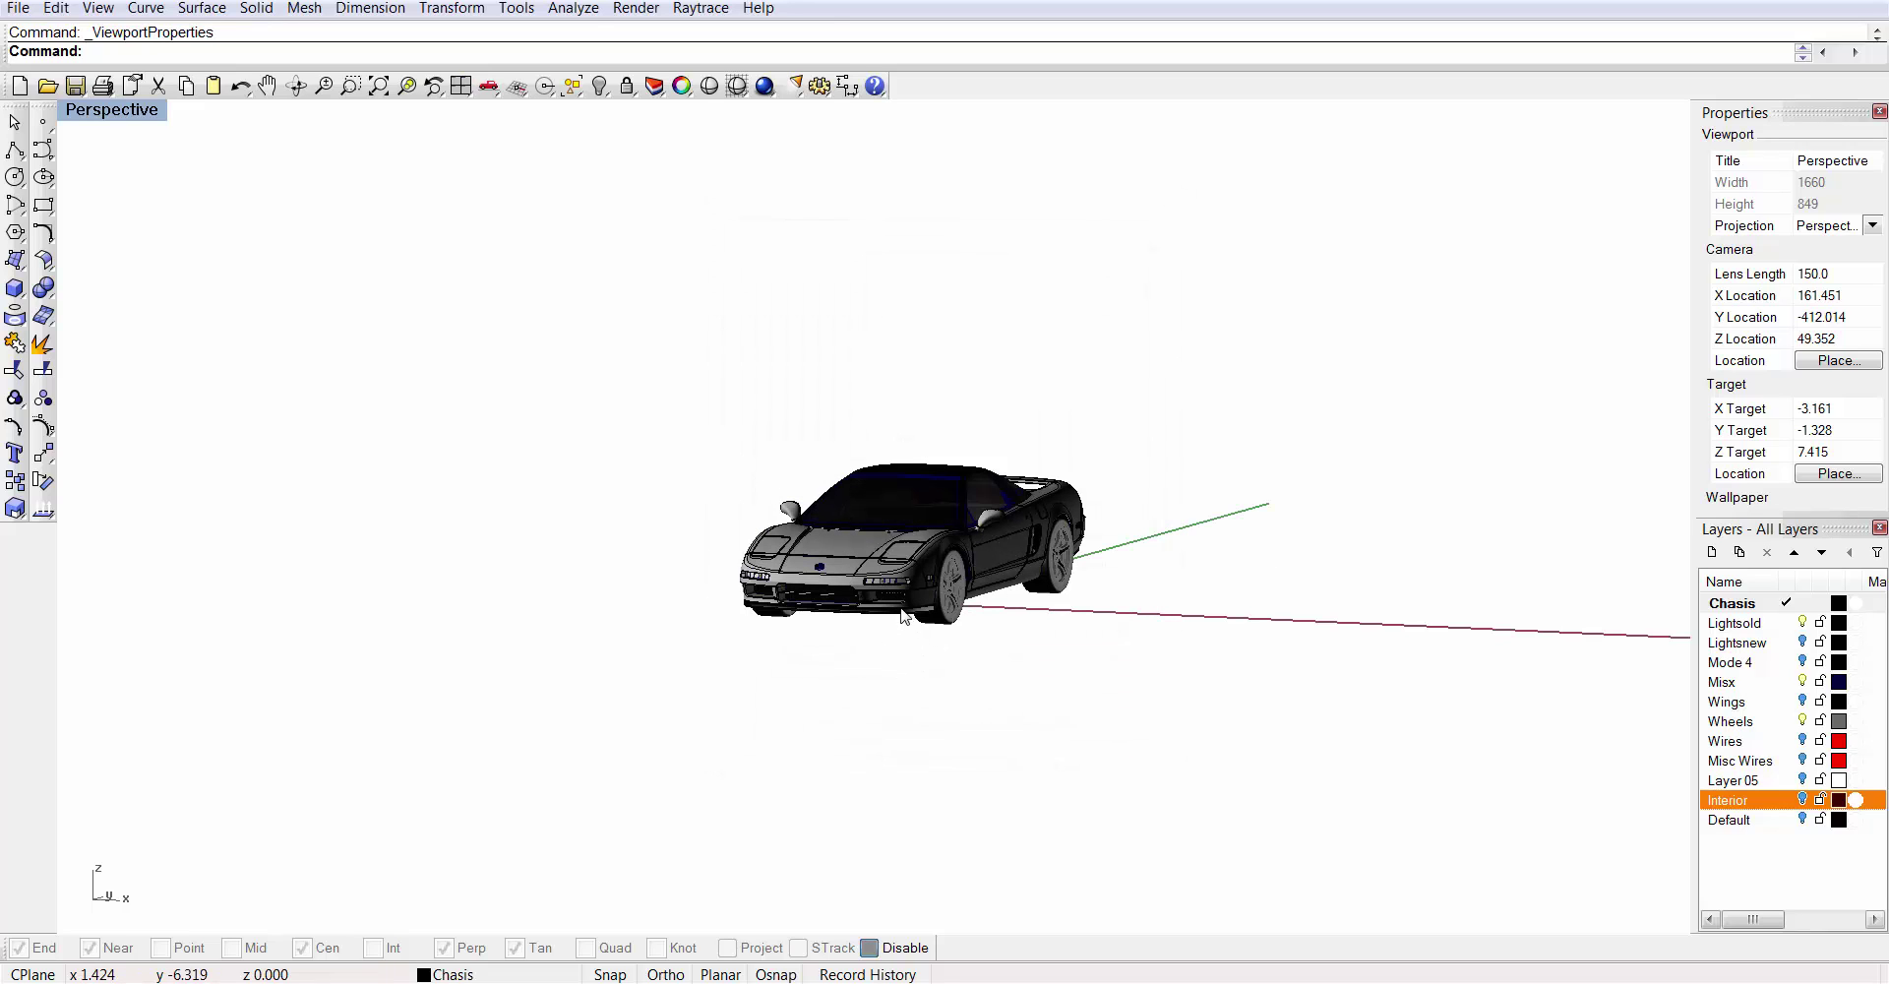
Zoom in and orbit the car from a front three-quarter to a side view
scroll(950, 536, up, 6)
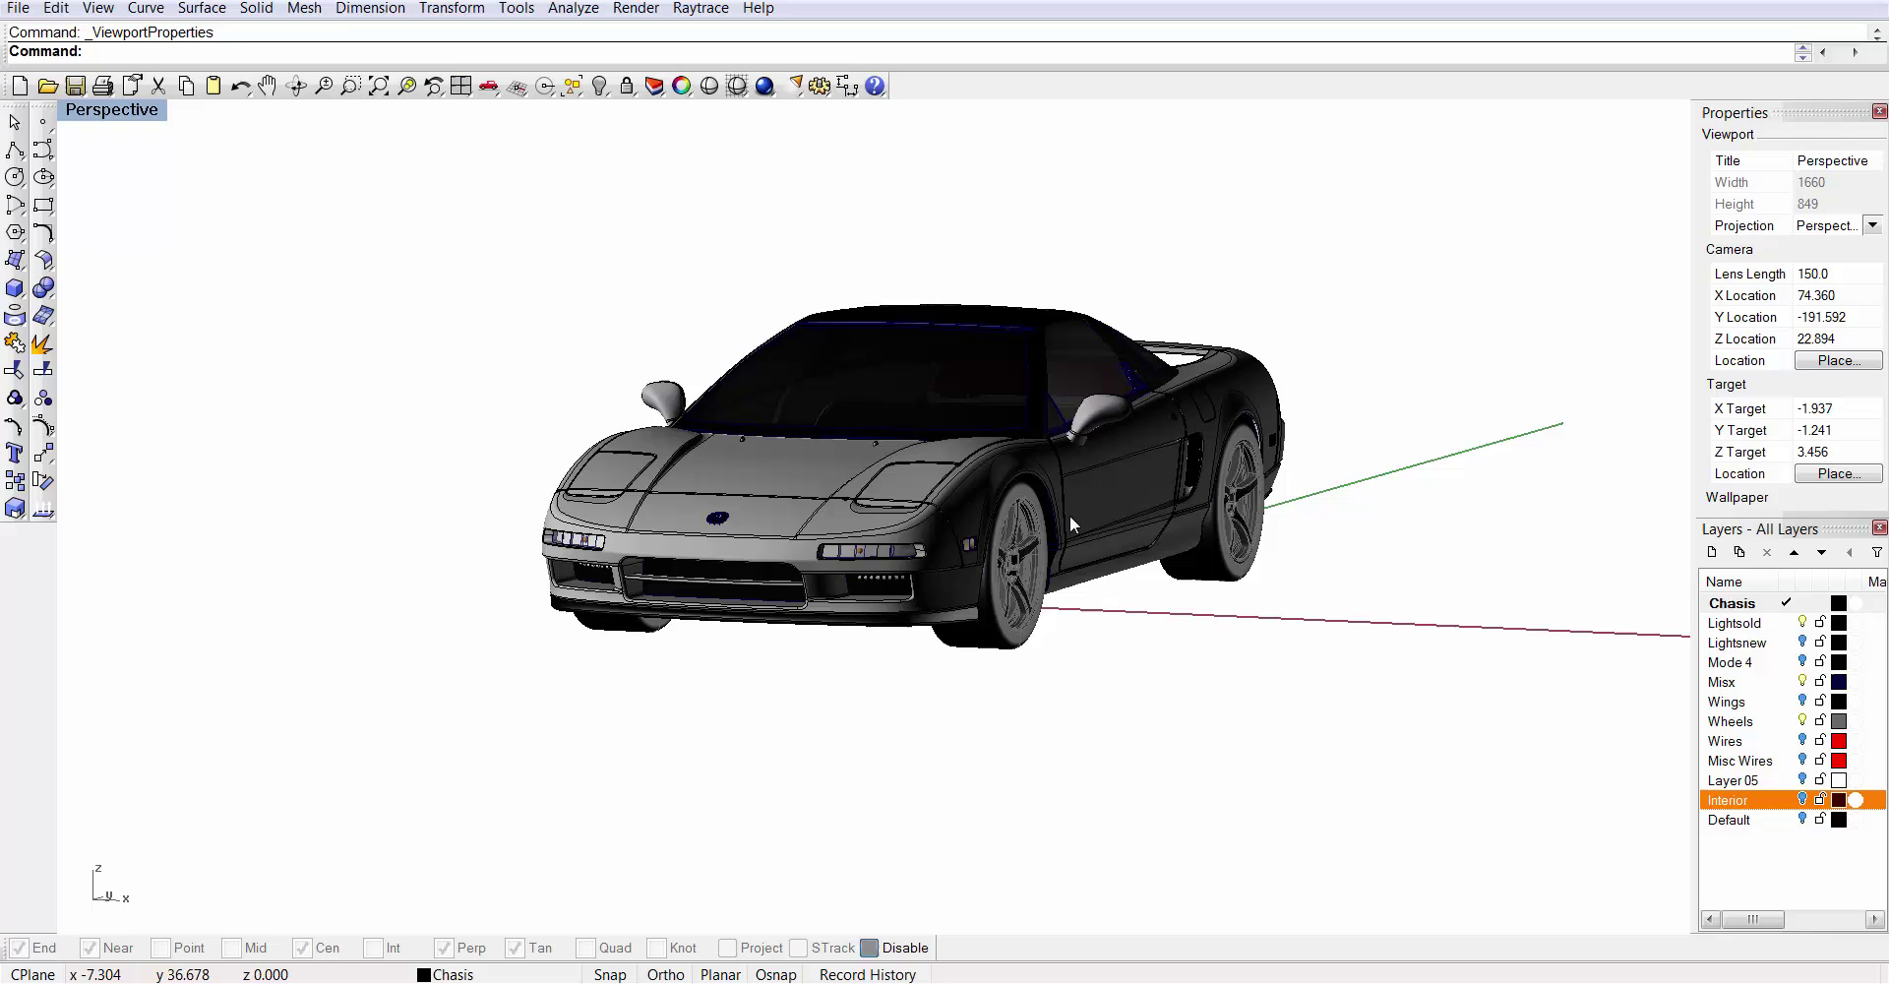
right_drag(1071, 516, 1151, 514)
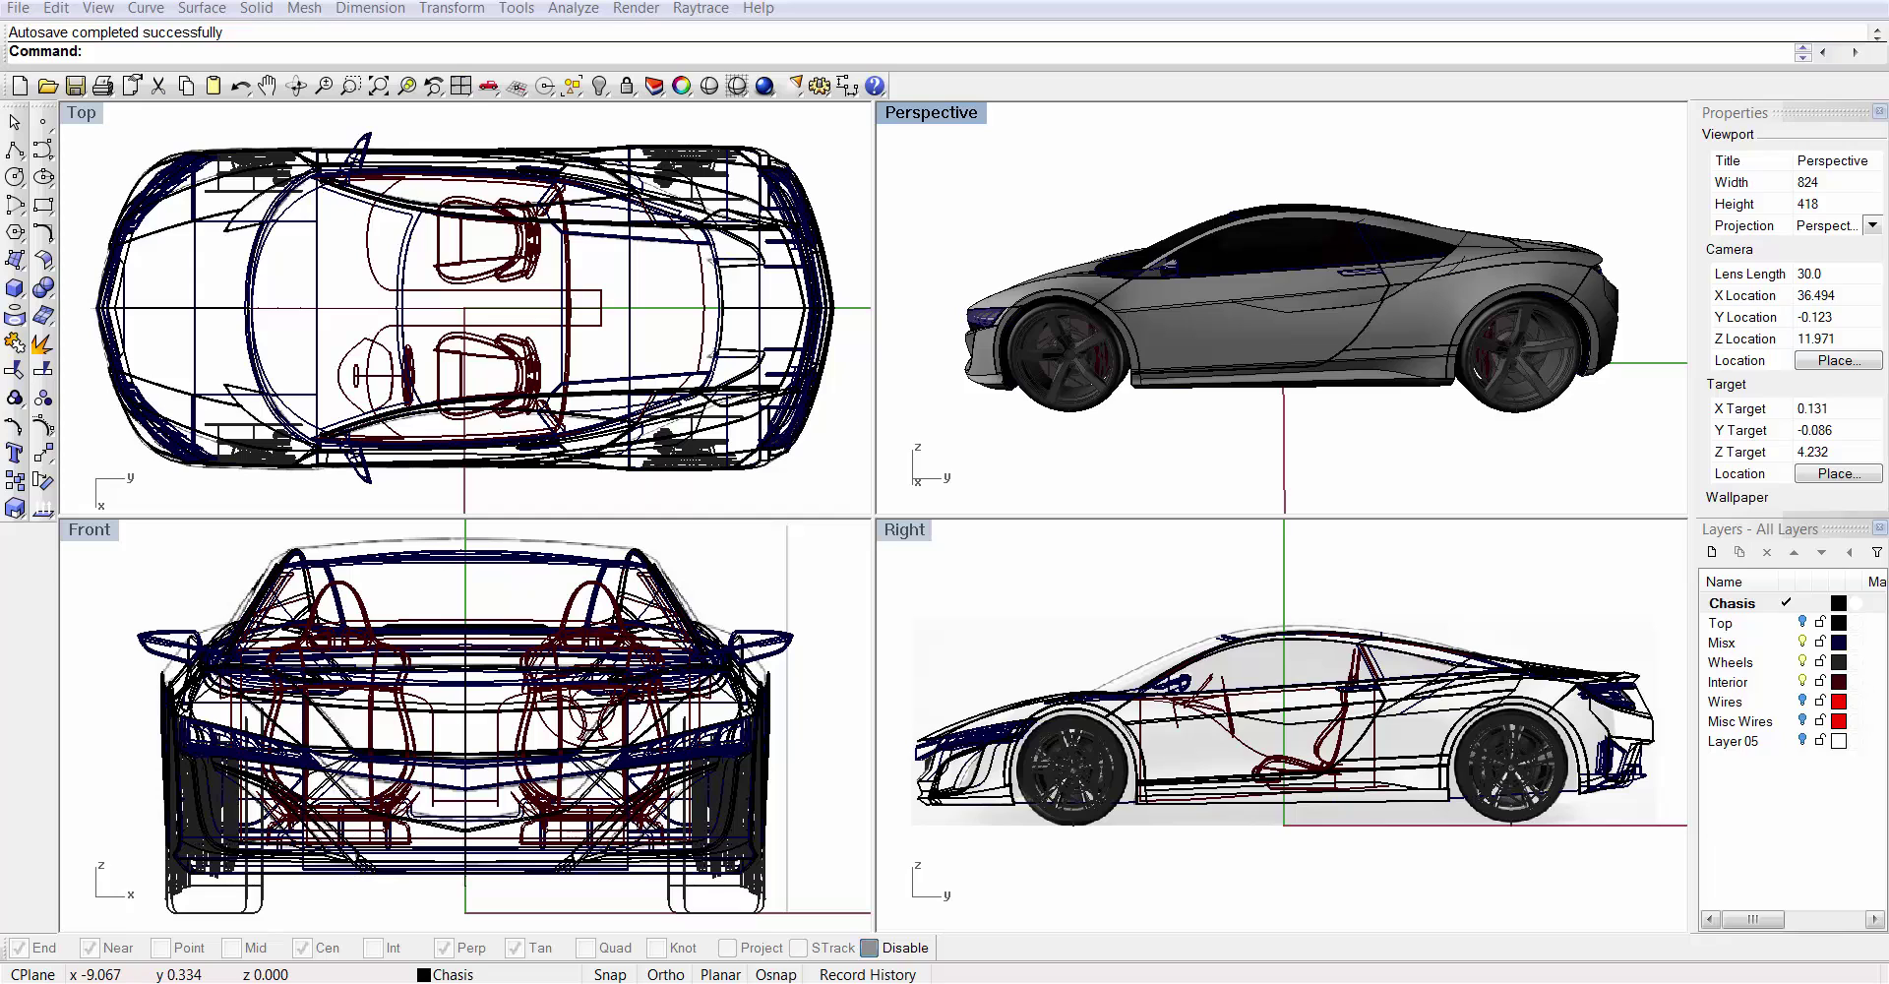
Switch to the teal Audi document and pull the Perspective view farther back and higher
click(473, 866)
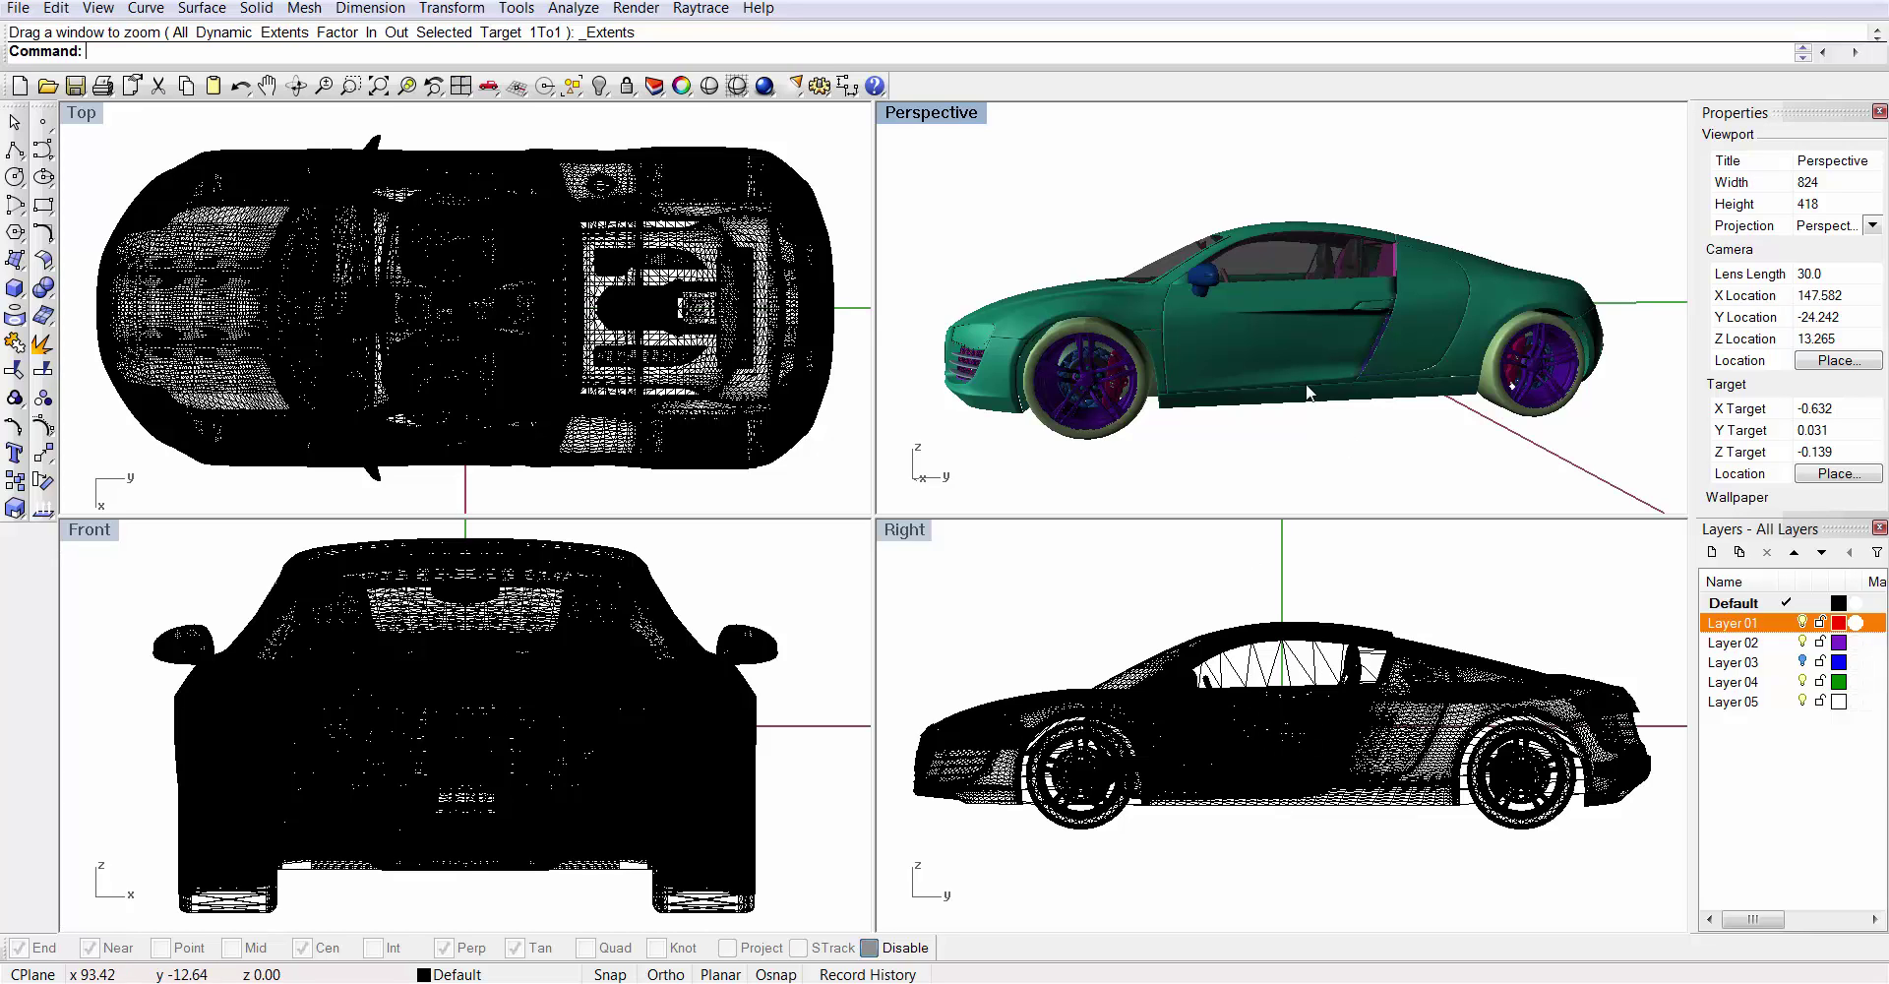
scroll(1303, 252, down, 3)
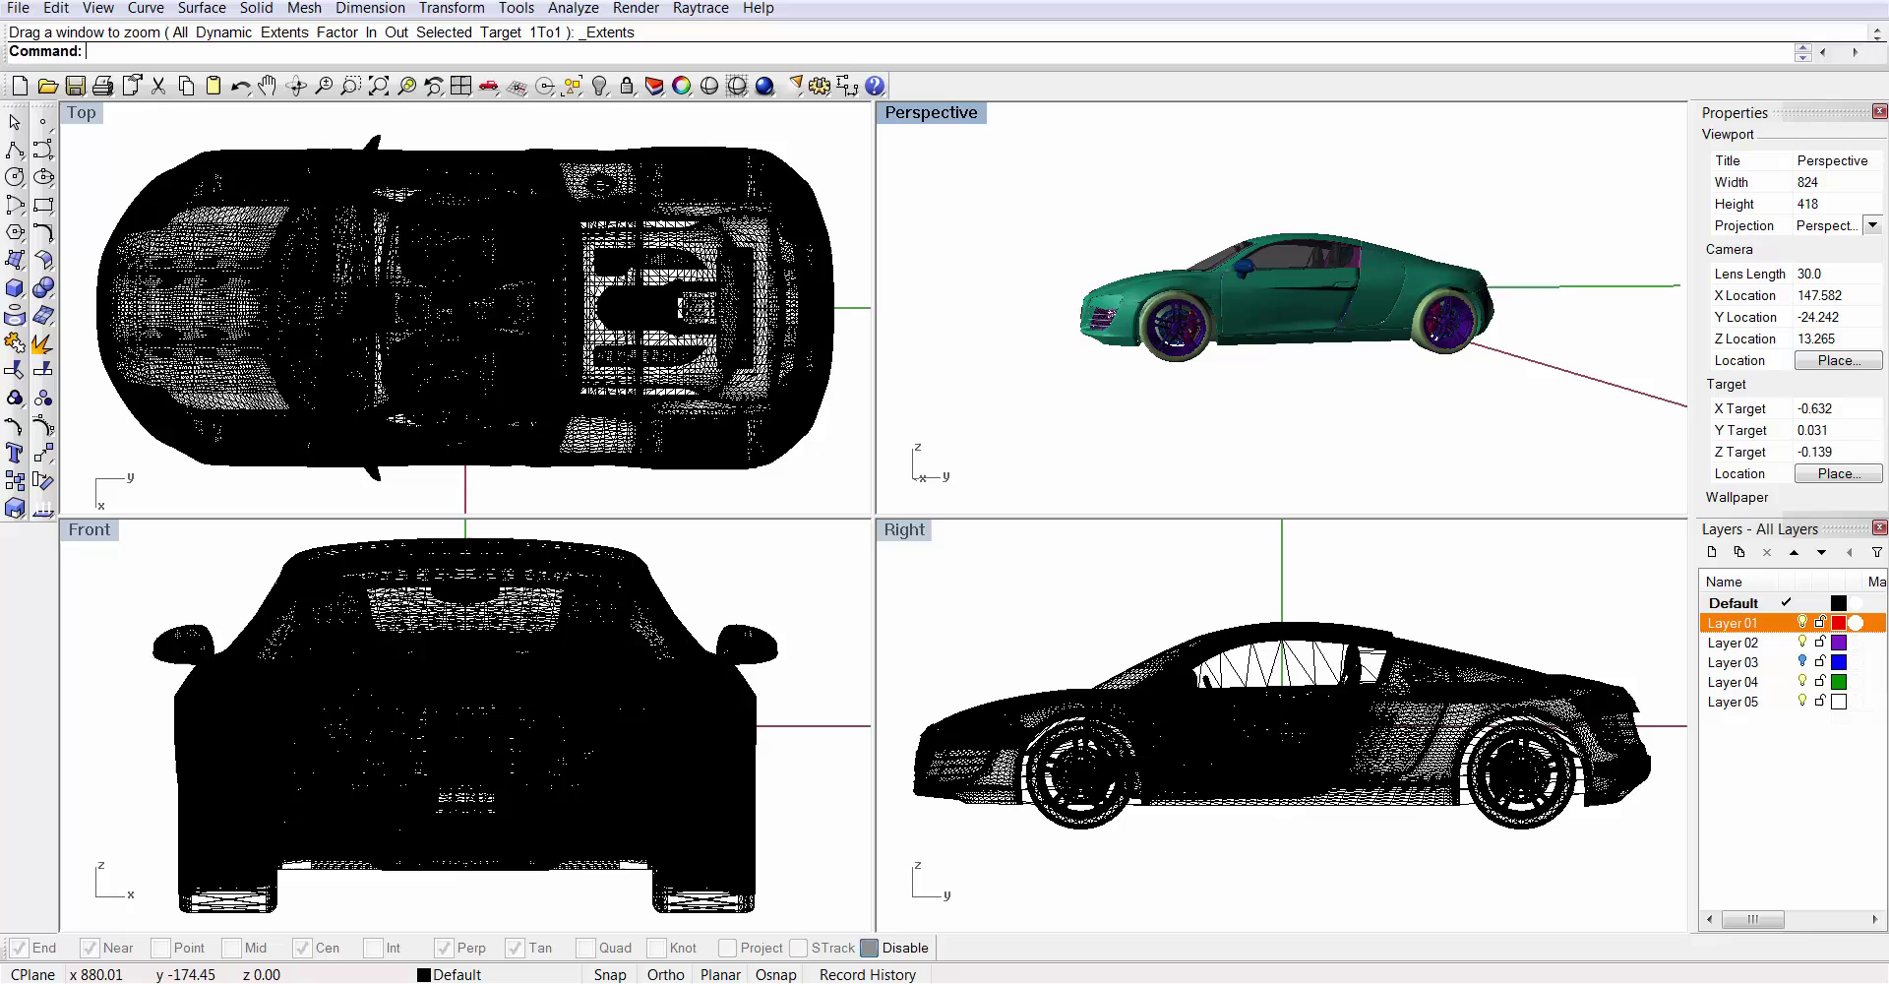
right_drag(1303, 252, 1253, 346)
scroll(1252, 346, down, 5)
right_drag(1286, 273, 1267, 337)
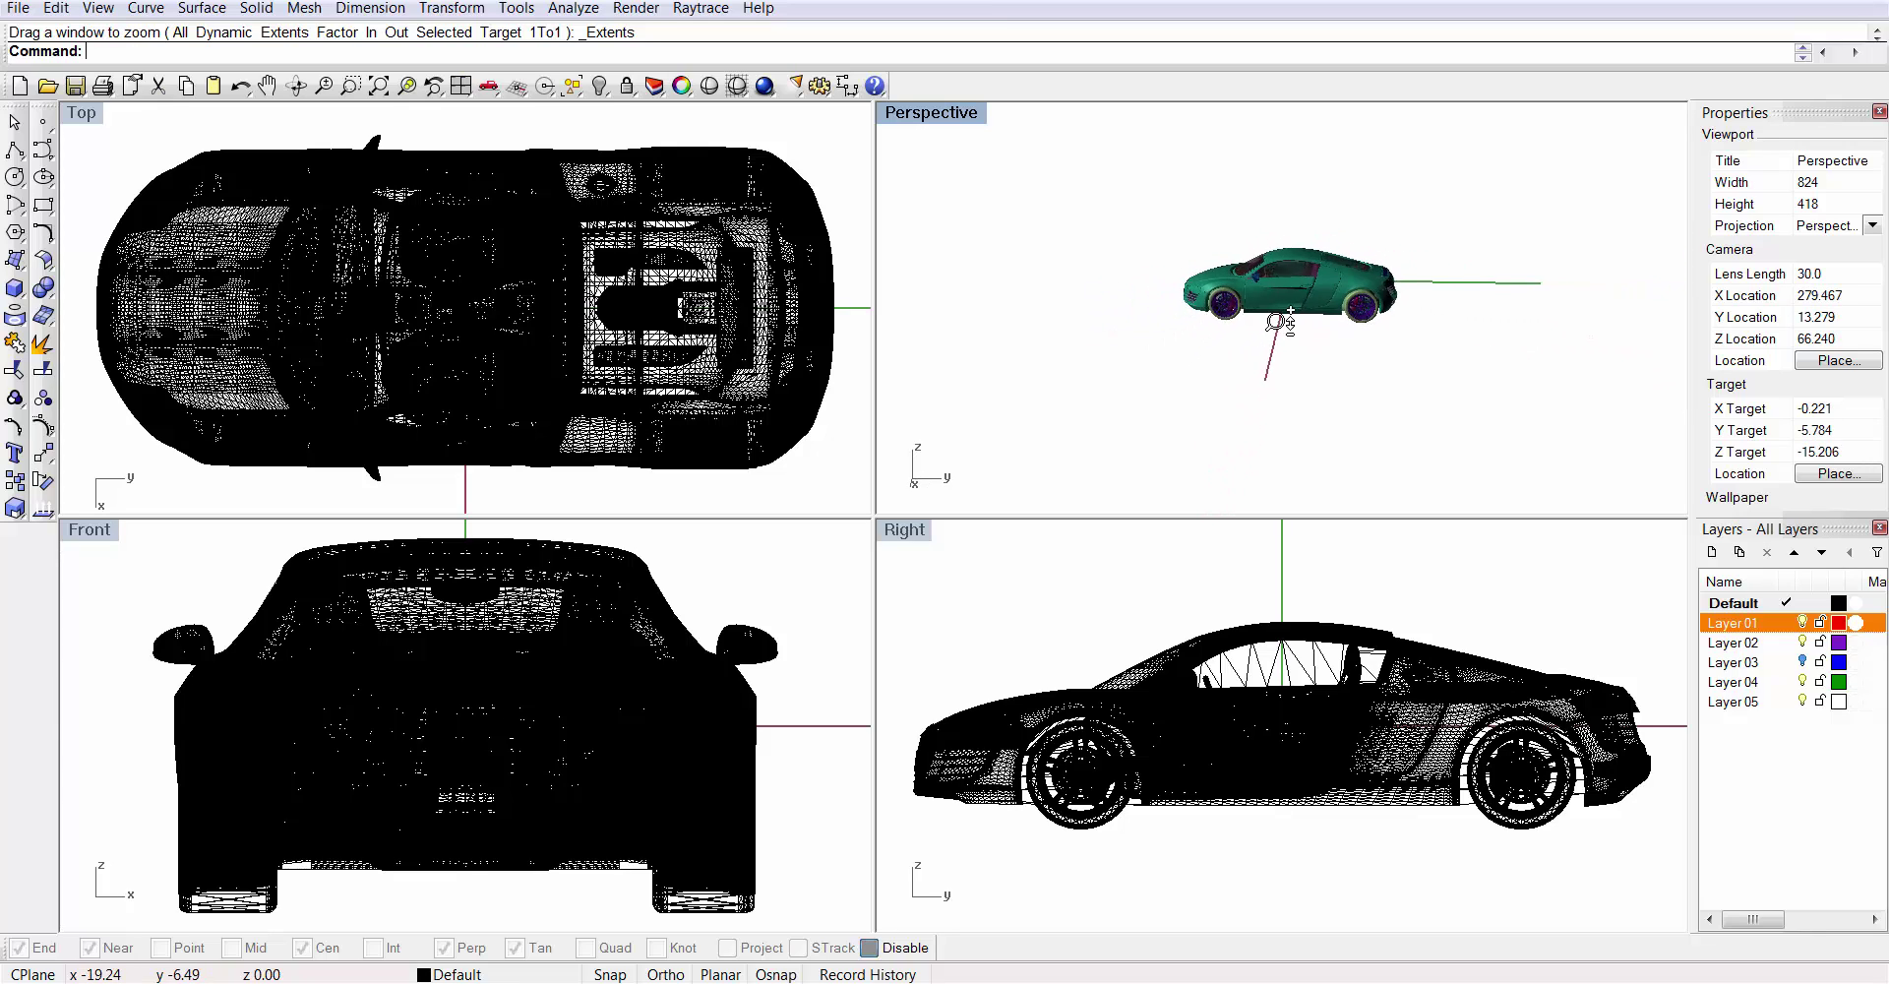
Maximize the Perspective view and orbit the Audi round to a side view
double_click(915, 115)
right_drag(907, 480, 960, 459)
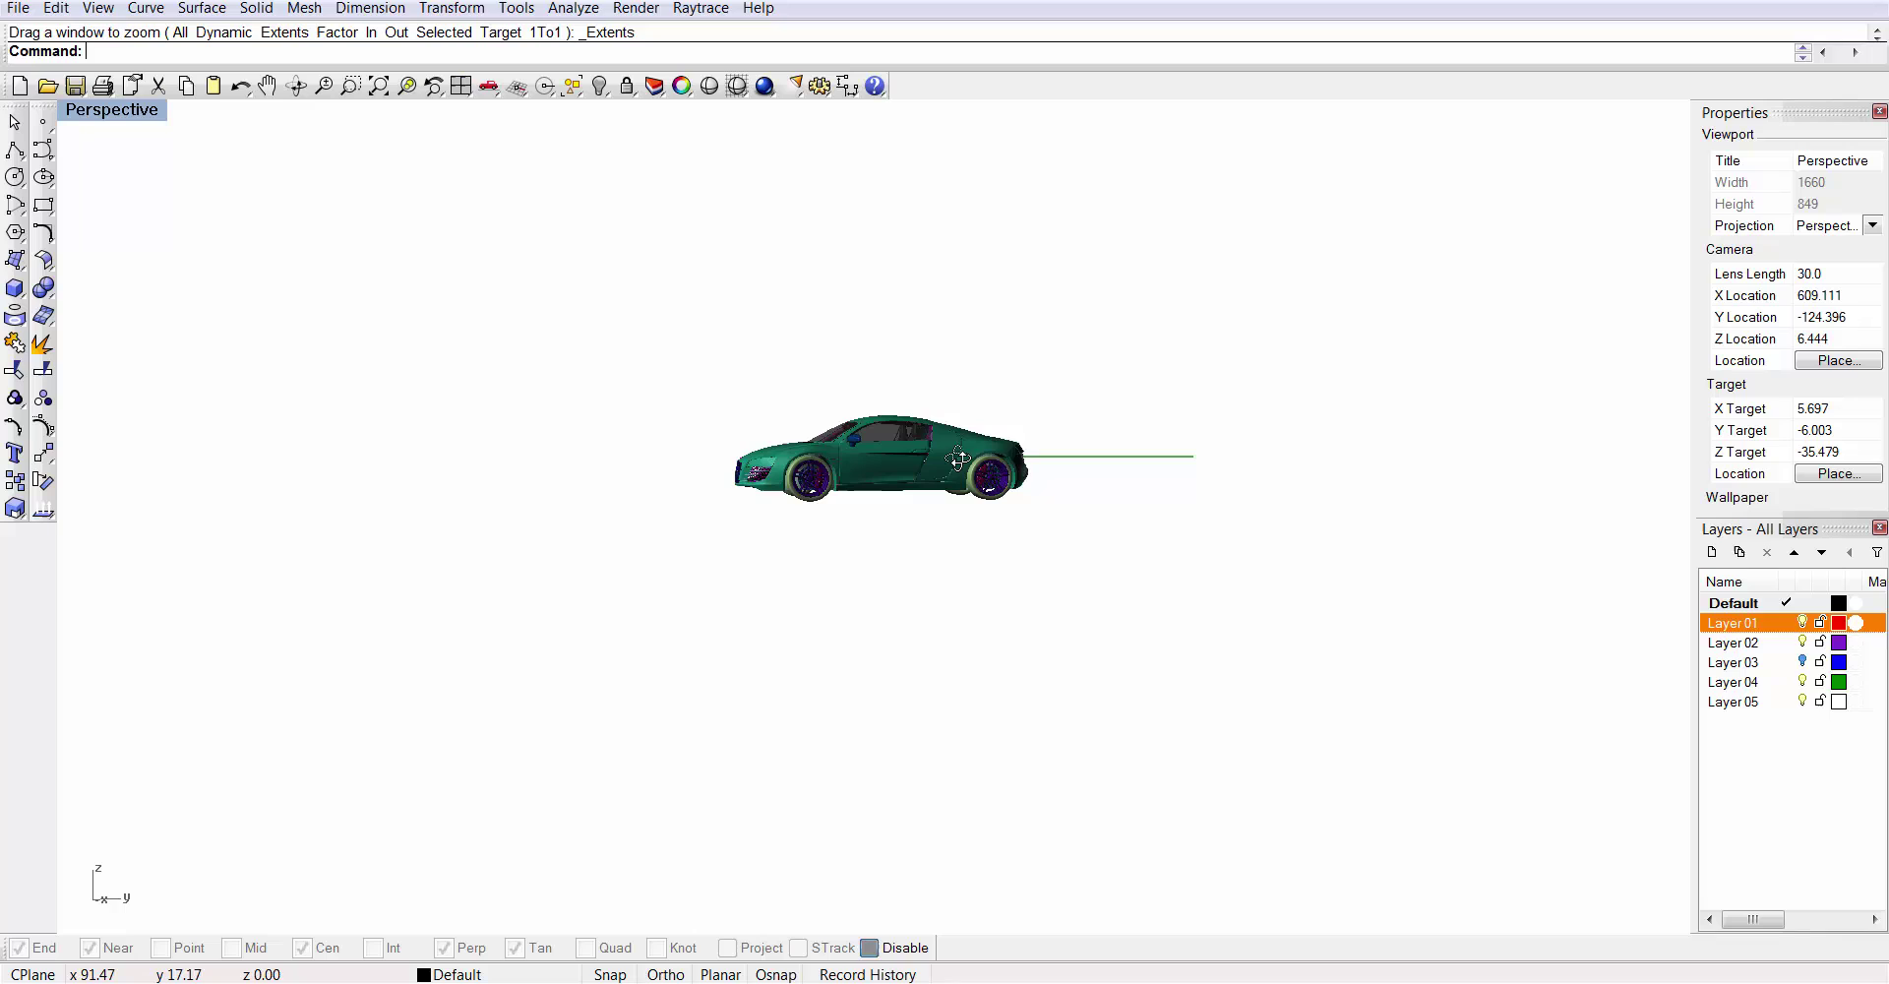
right_drag(959, 459, 1447, 464)
right_drag(839, 498, 251, 526)
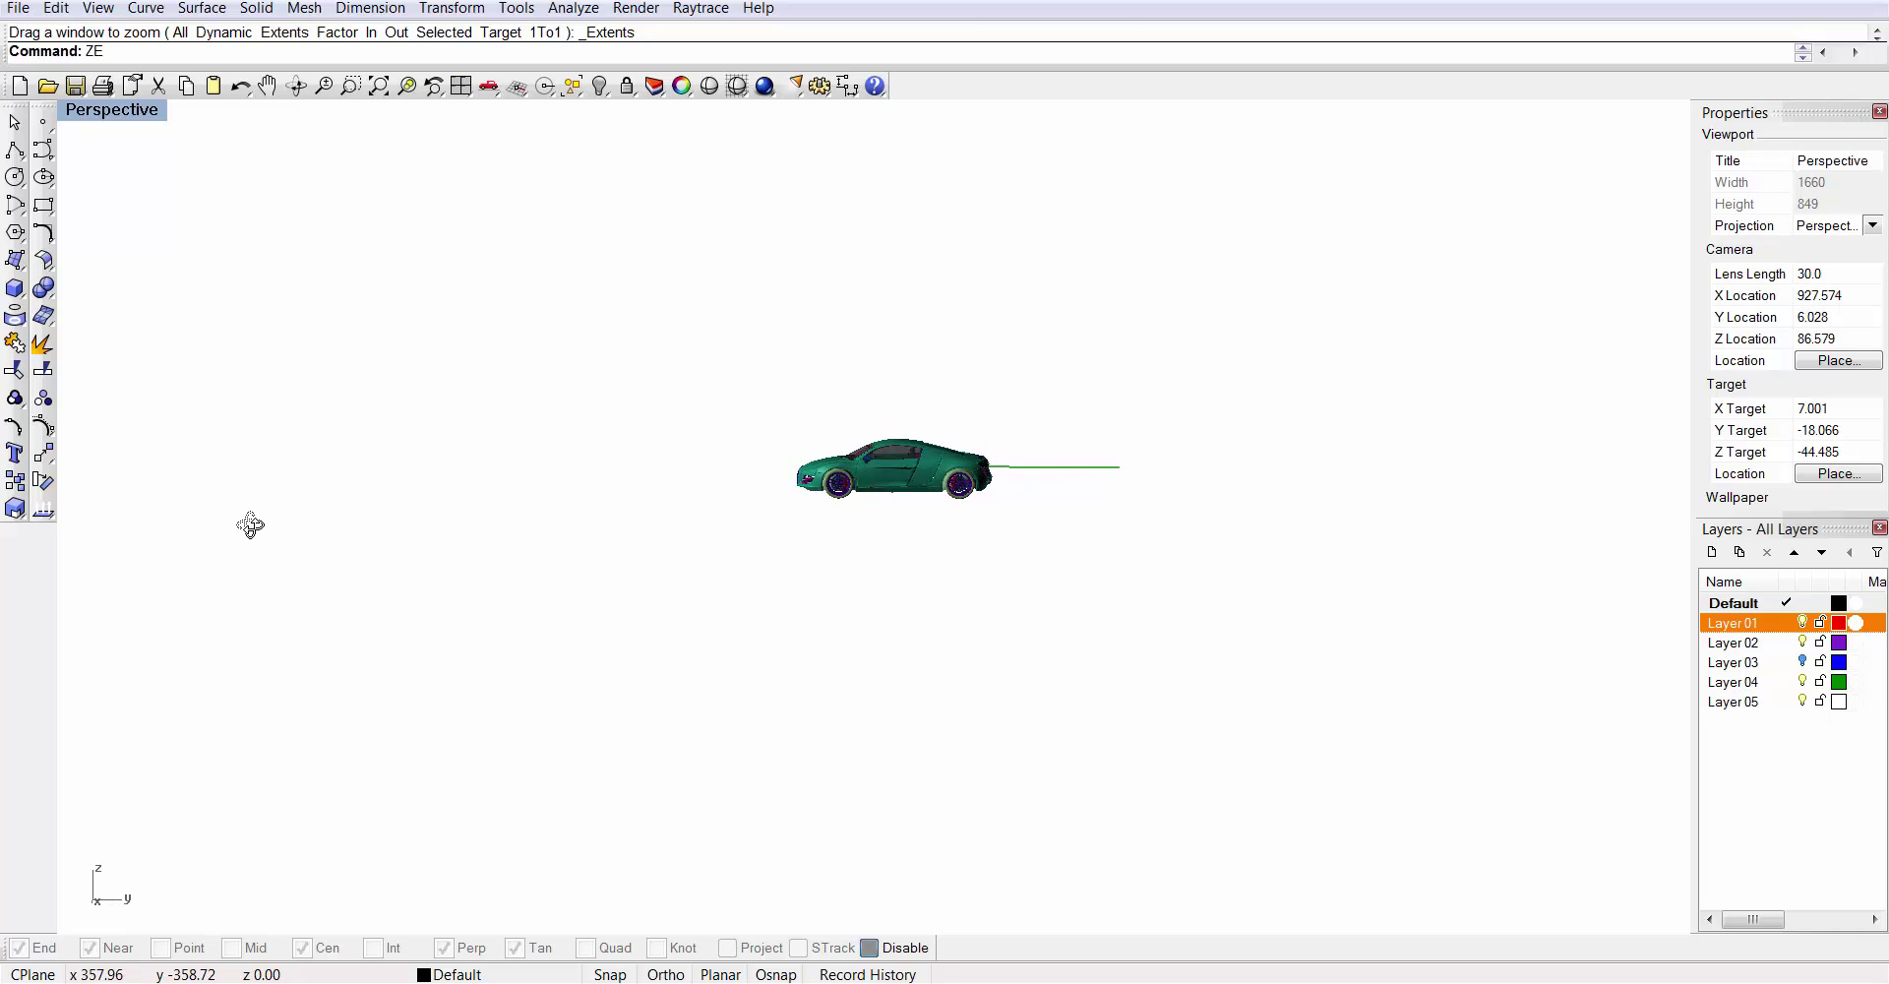
Zoom extents, switch to the Audi-and-NSX file, and orbit to the white car's side
key(Return)
key(Home)
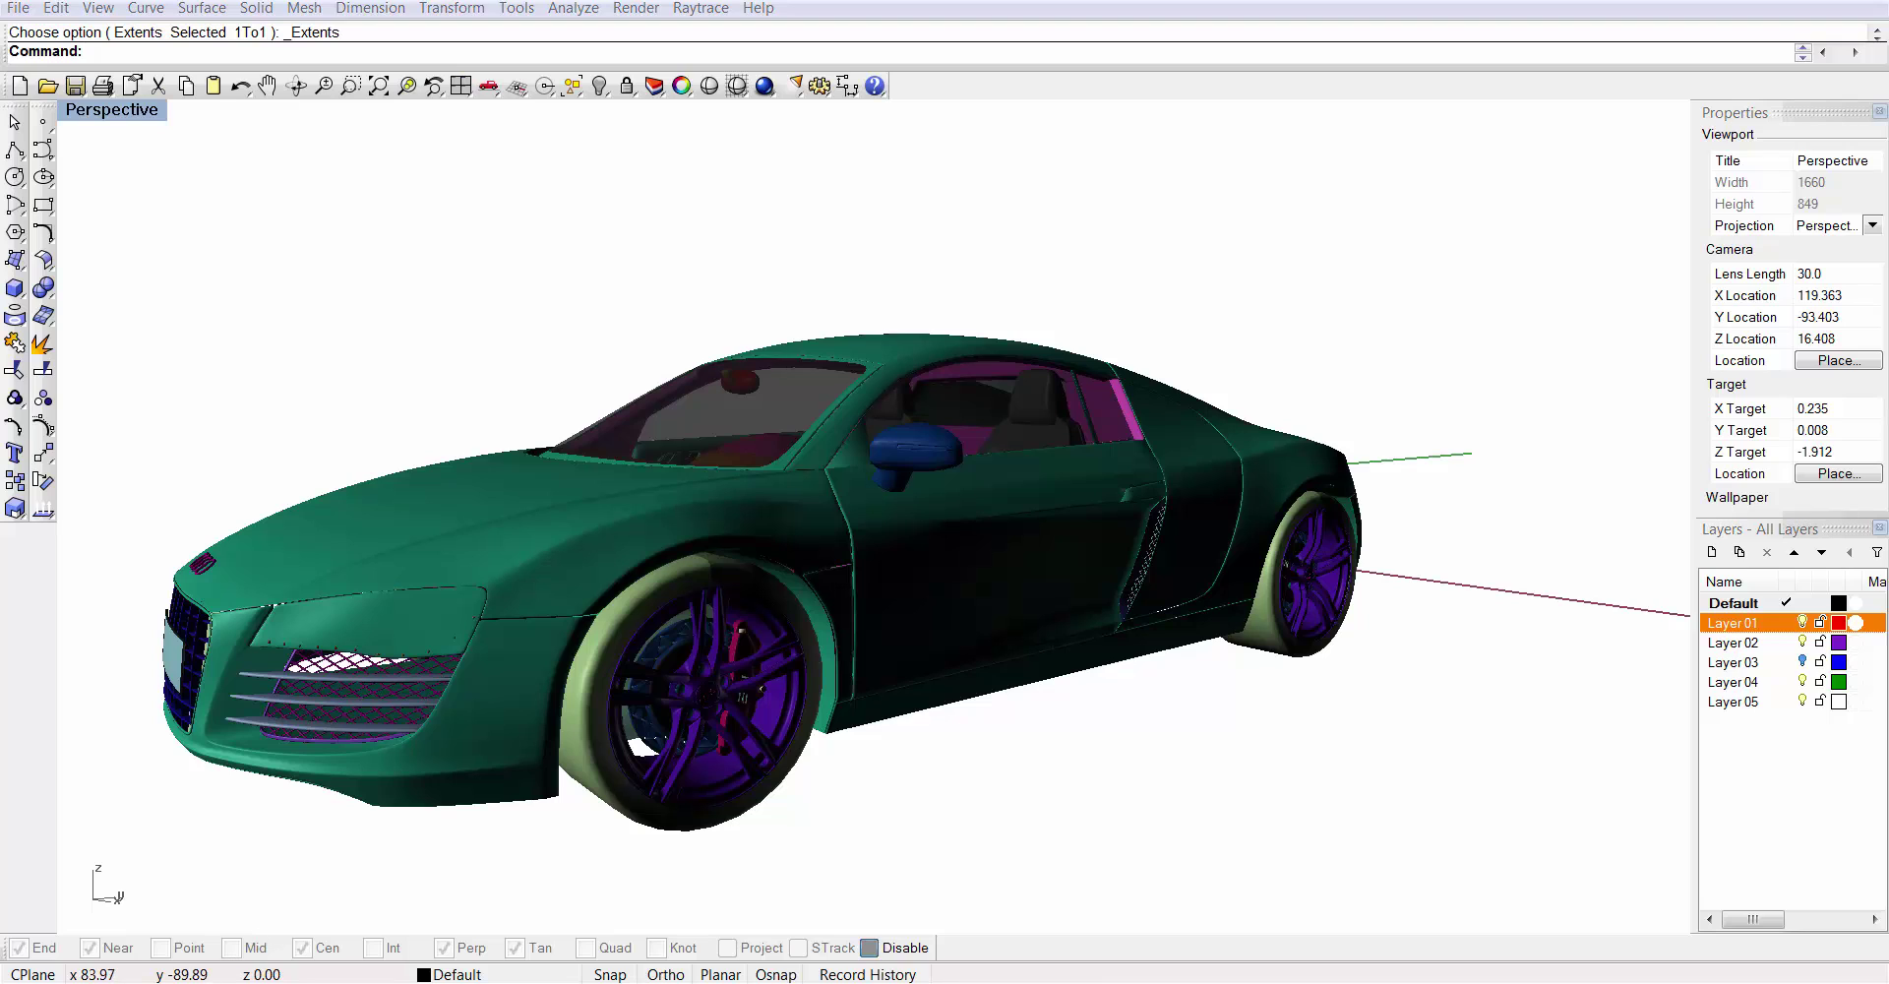
mouse_move(423, 982)
click(722, 900)
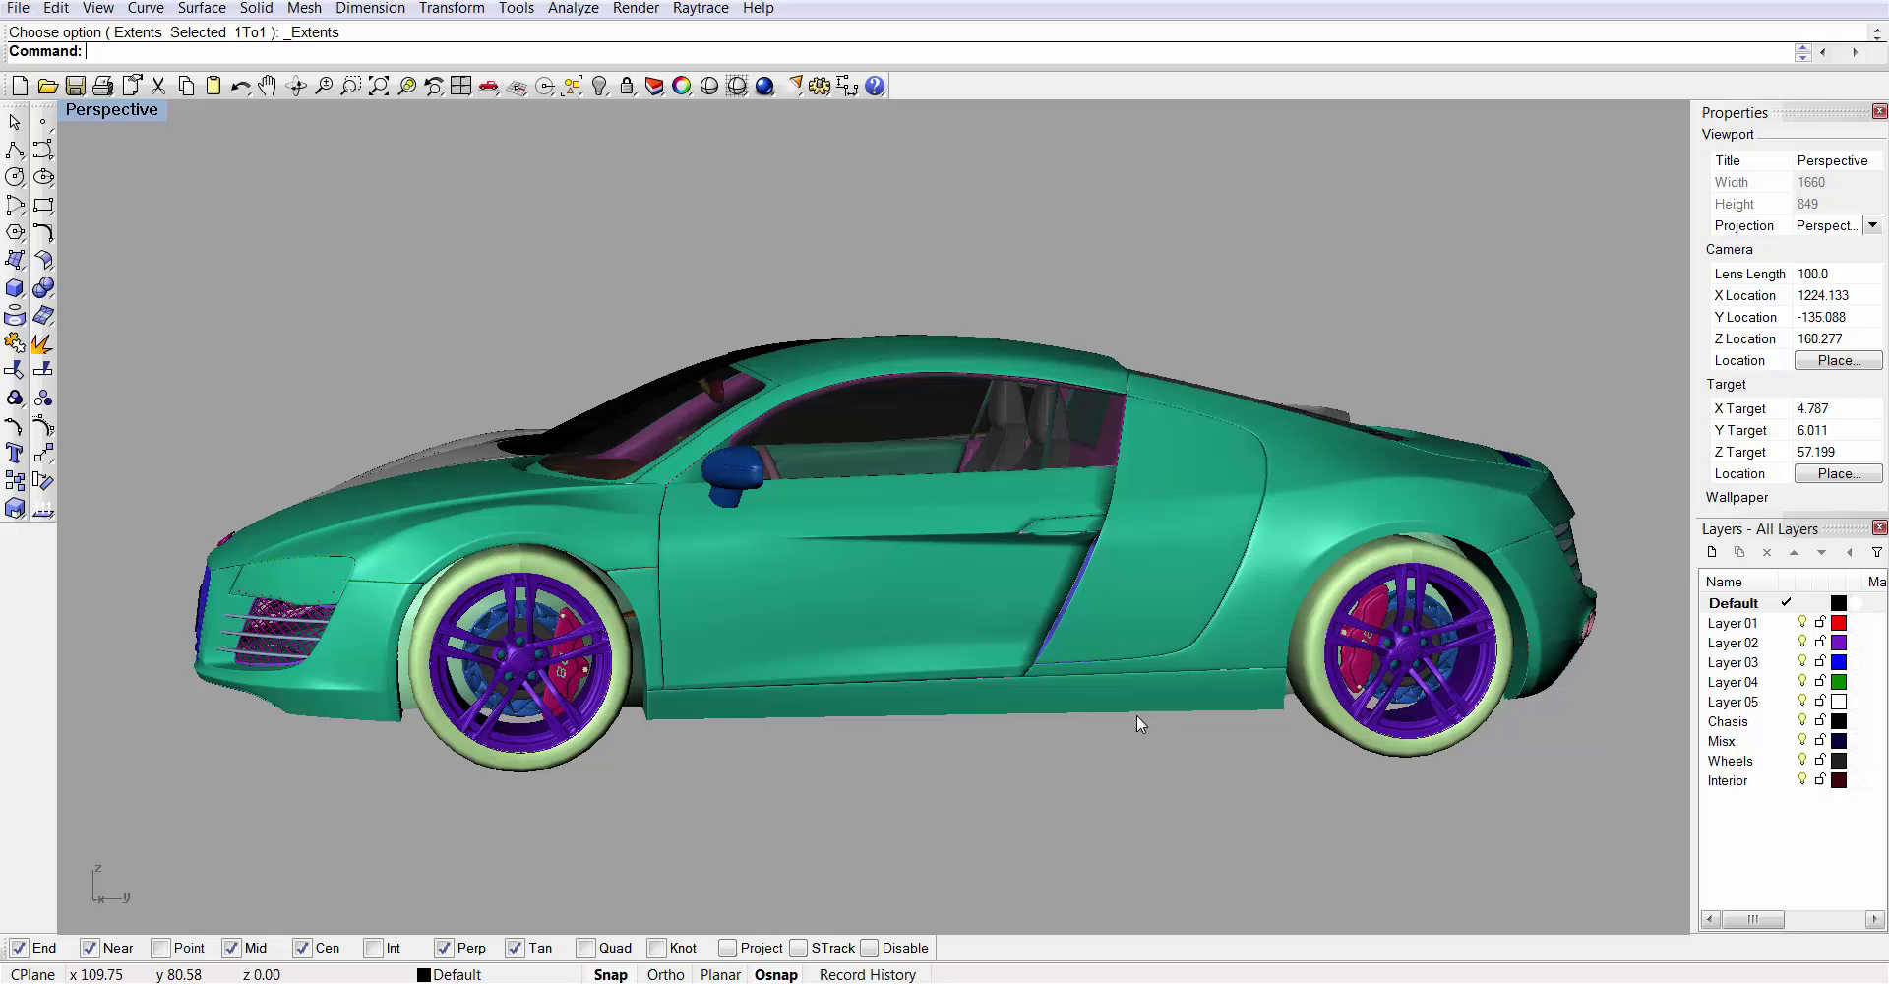
right_drag(604, 547, 582, 546)
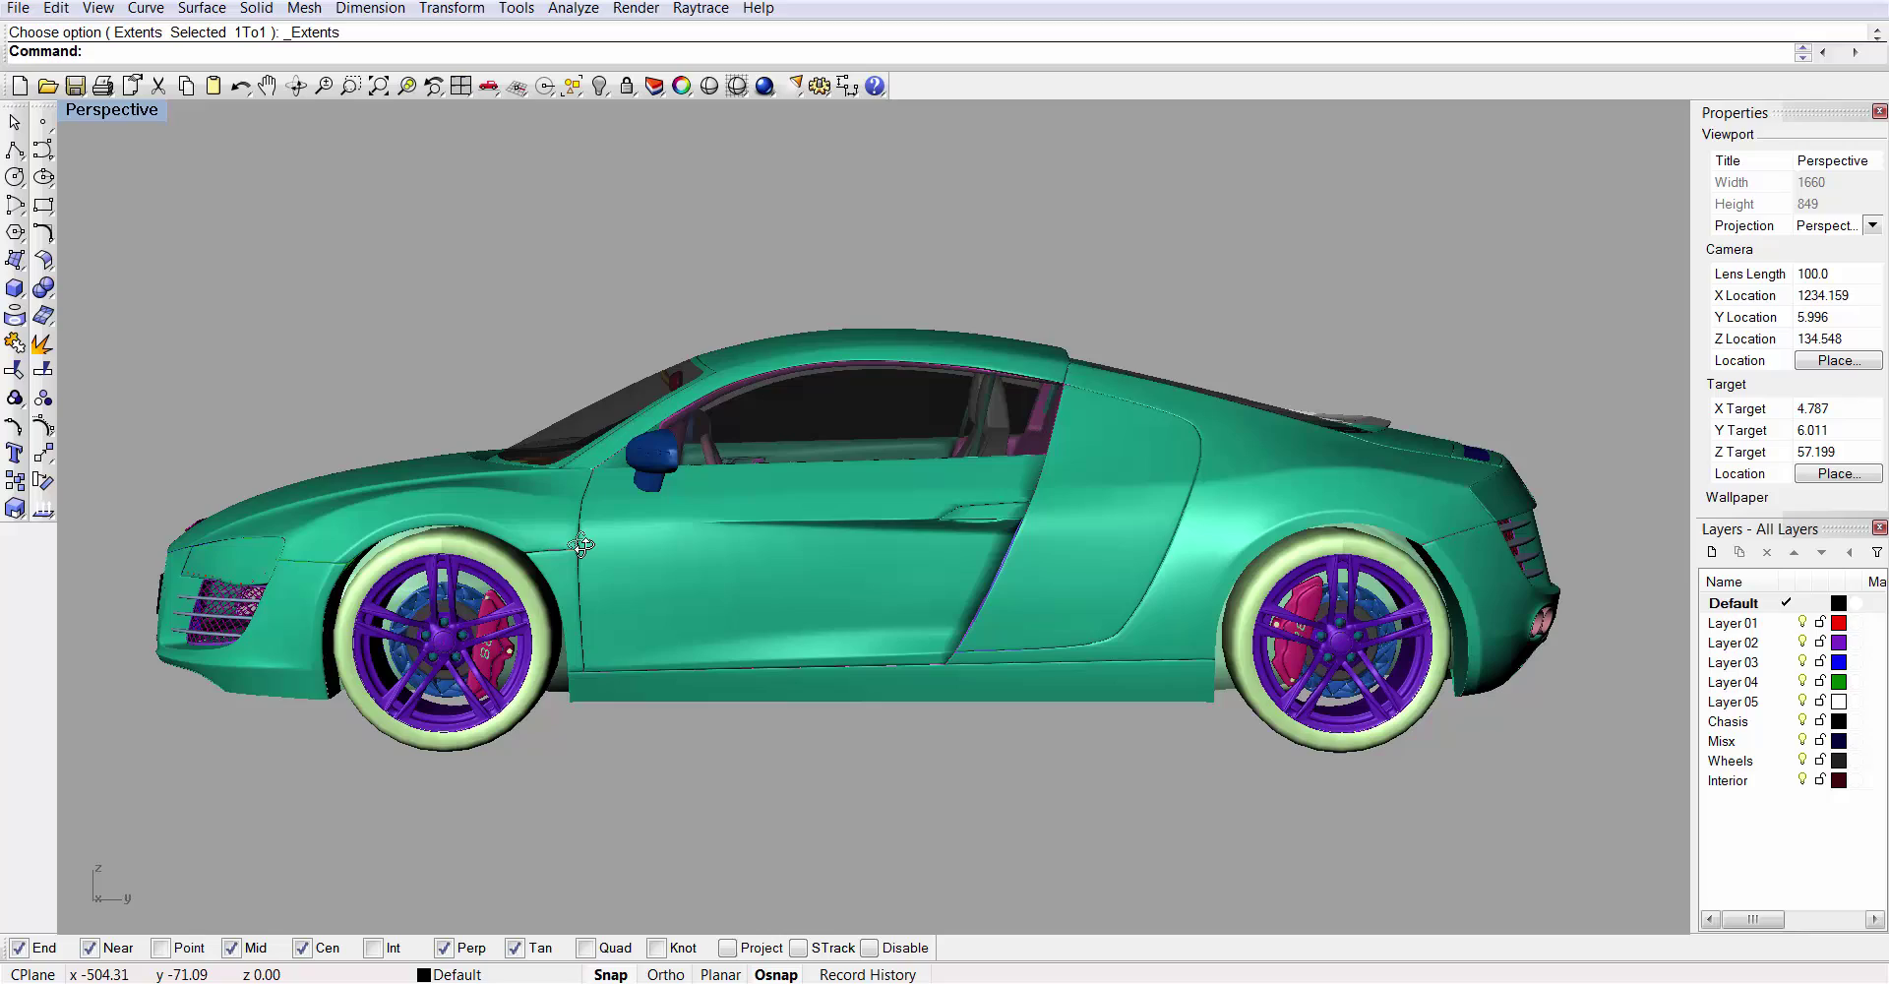
right_drag(581, 544, 1161, 540)
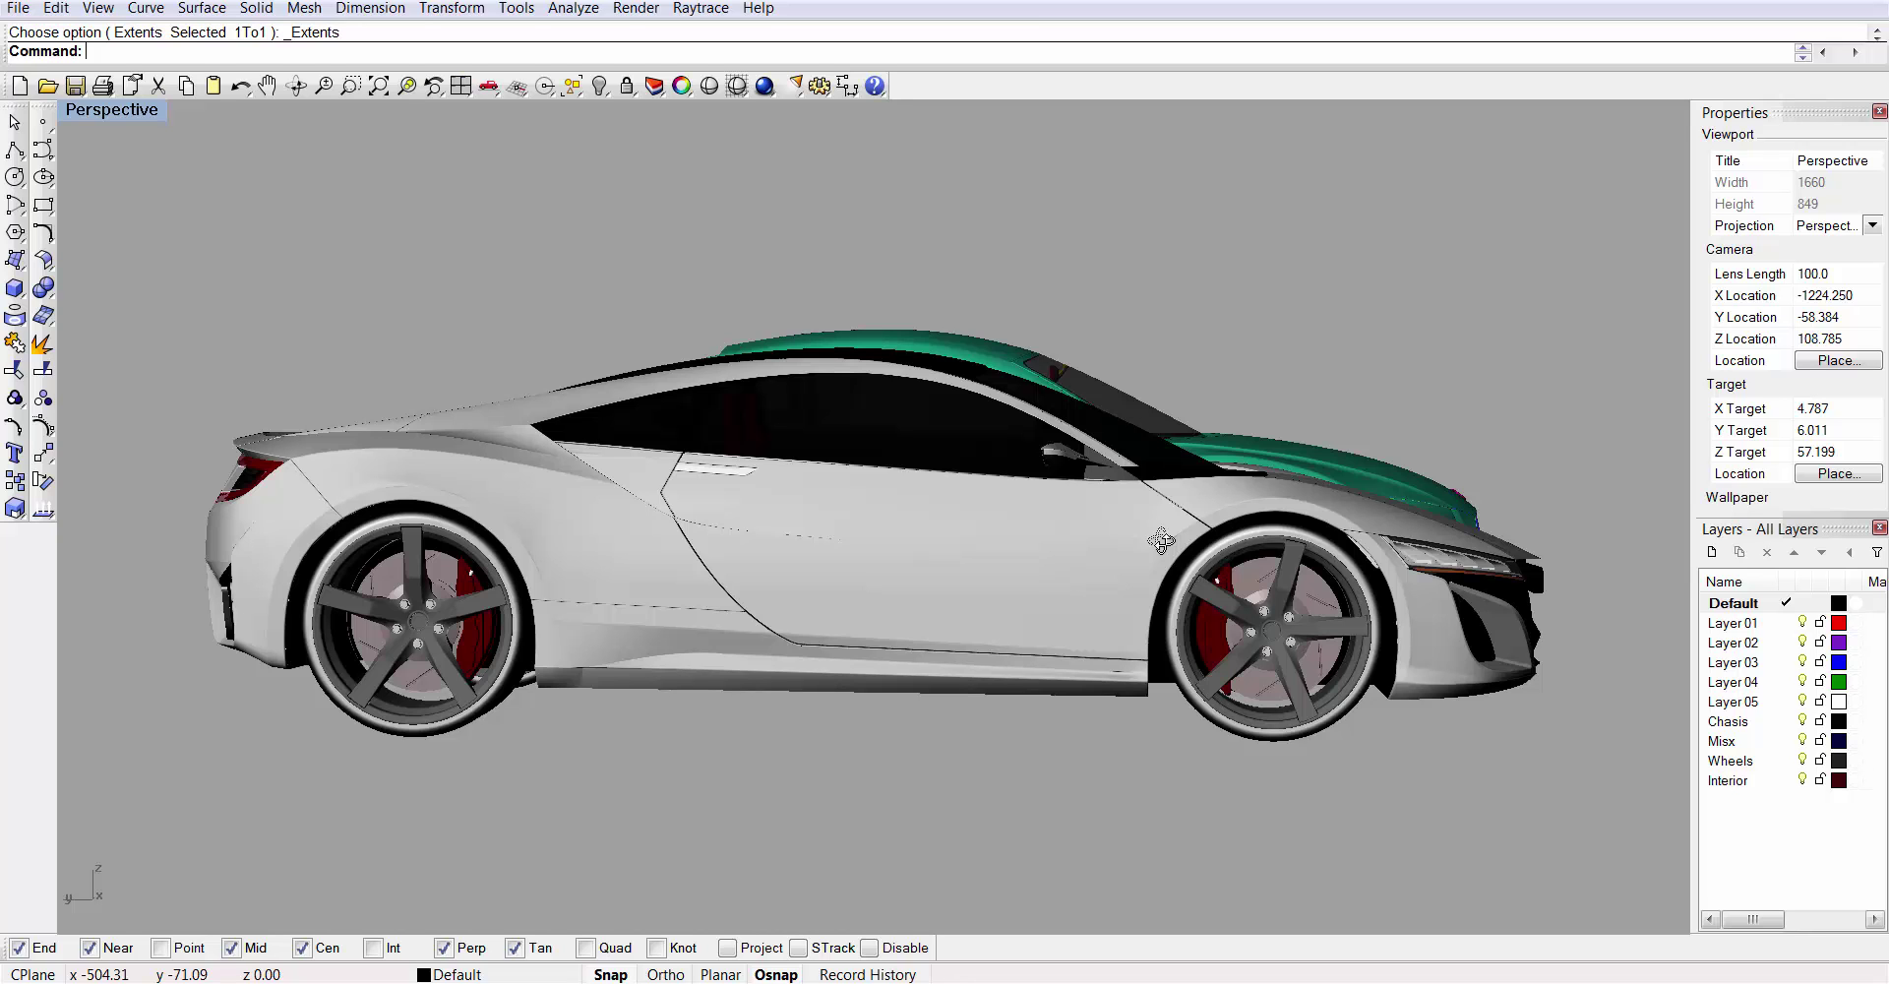
Orbit around both cars to compare them from the front, side and rear
right_drag(1147, 542, 873, 542)
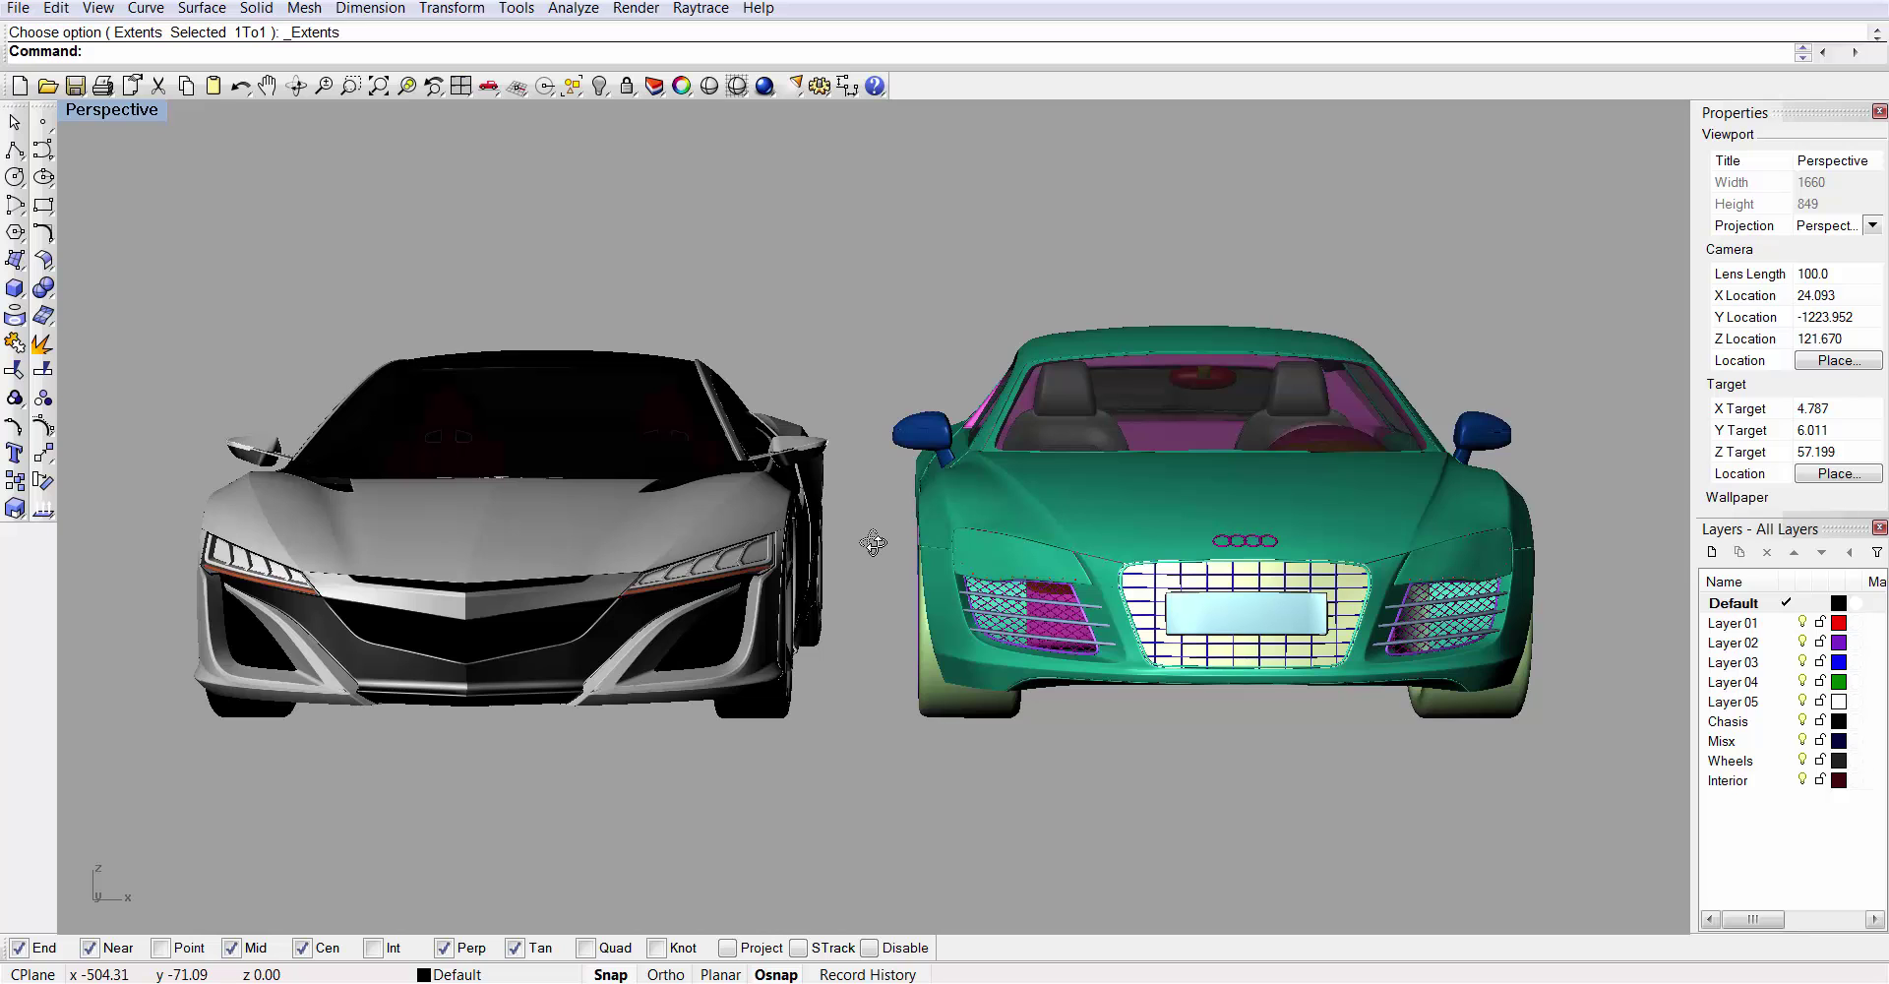
right_drag(906, 542, 1216, 543)
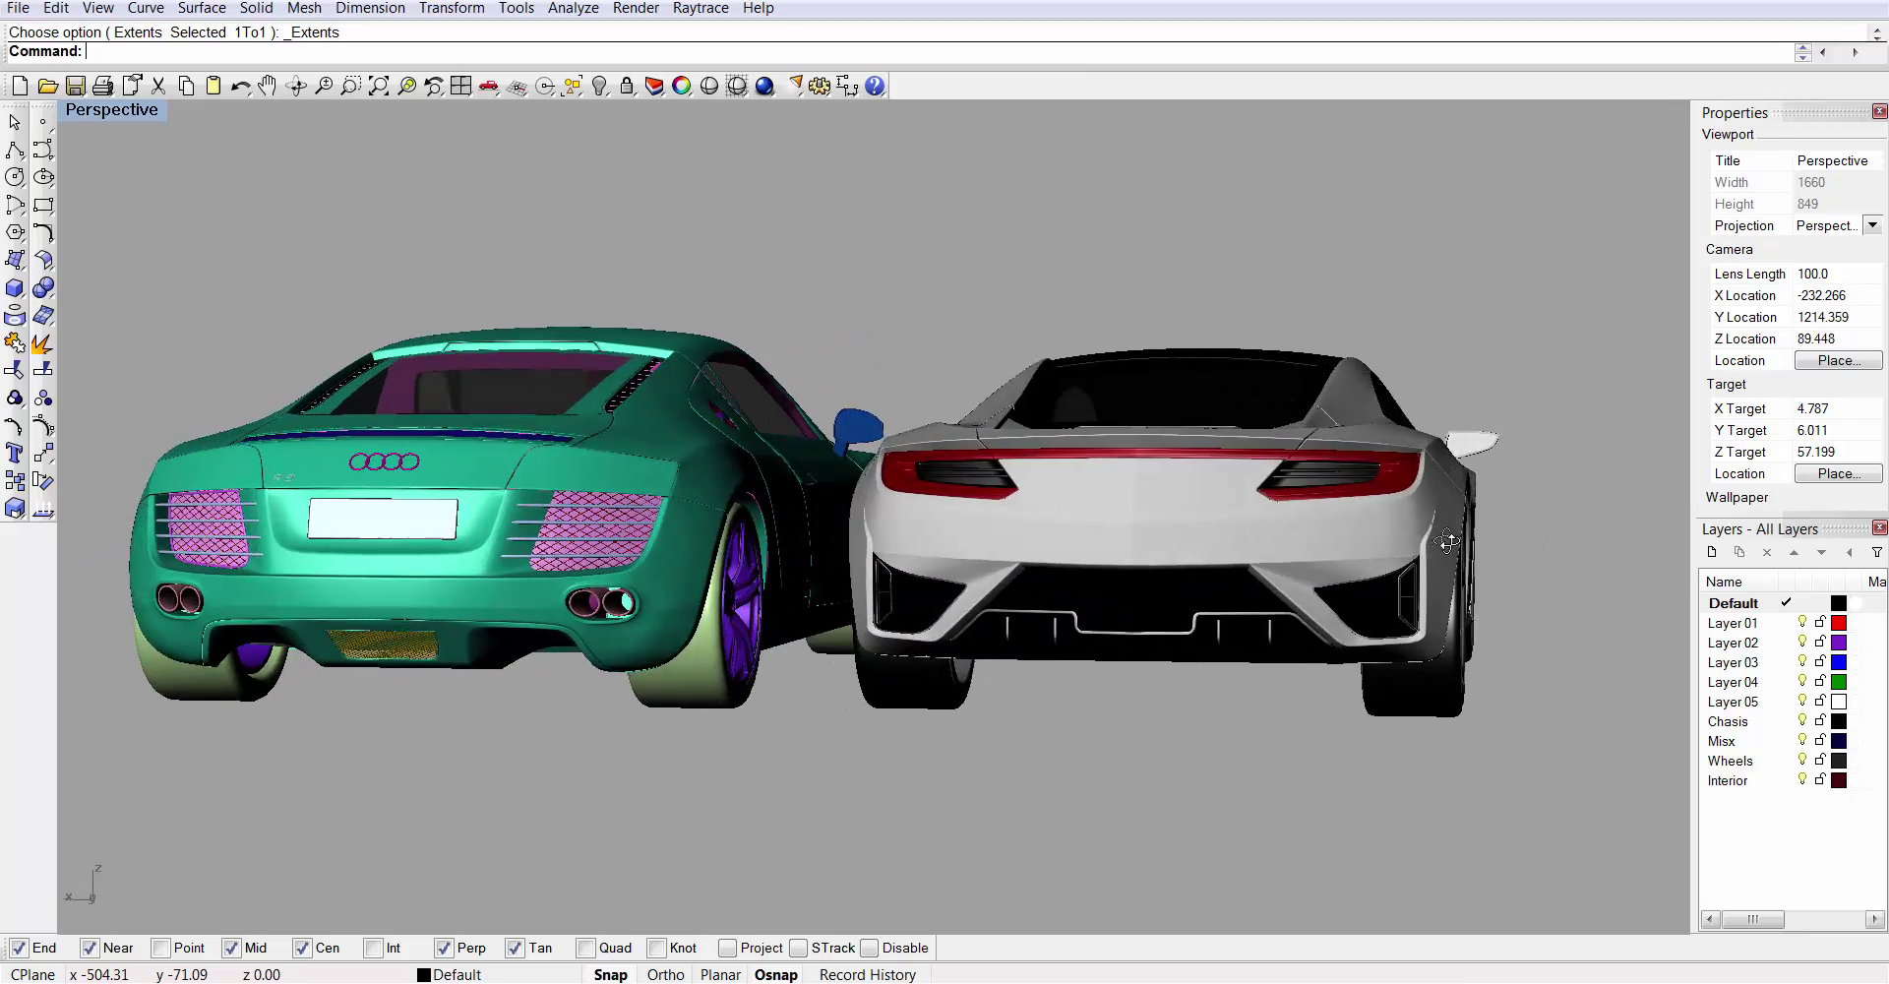
right_drag(1506, 550, 724, 539)
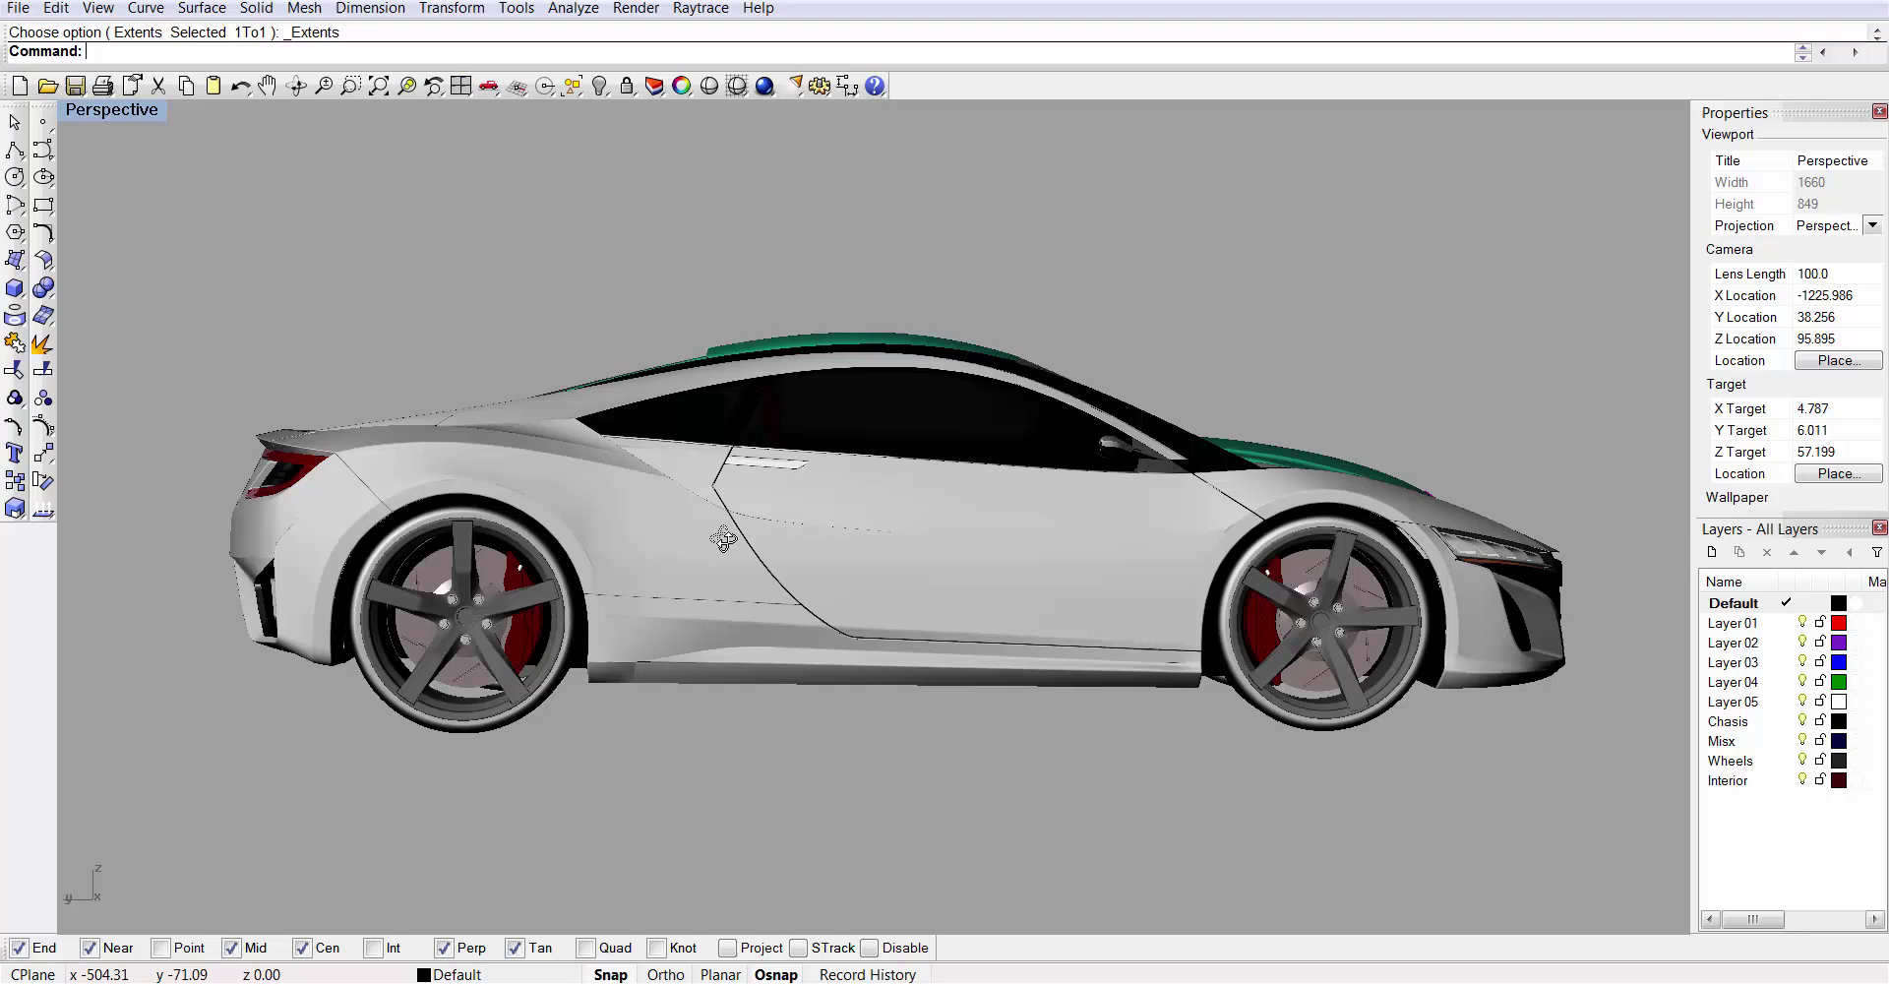
Open Carrera GTsm.3dm from the Carrera GT folder
key(ctrl+o)
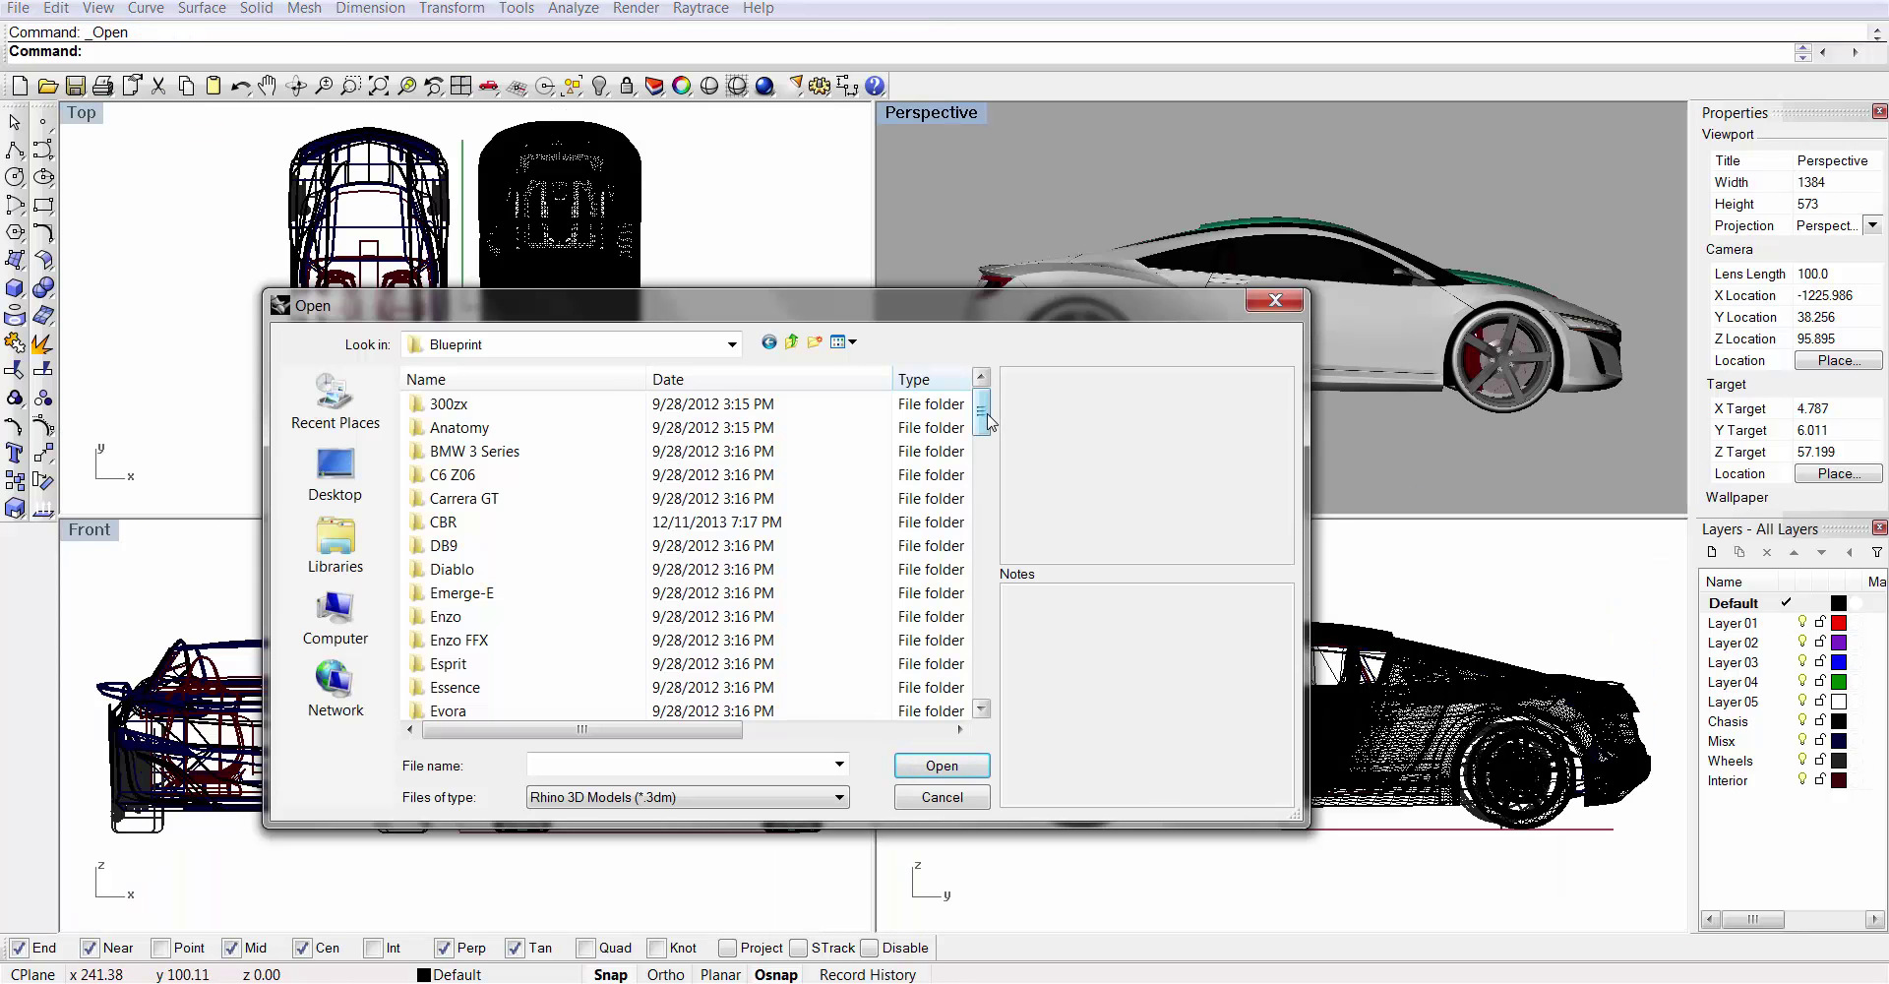
mouse_move(985, 421)
mouse_down()
mouse_move(989, 550)
mouse_move(986, 443)
mouse_up()
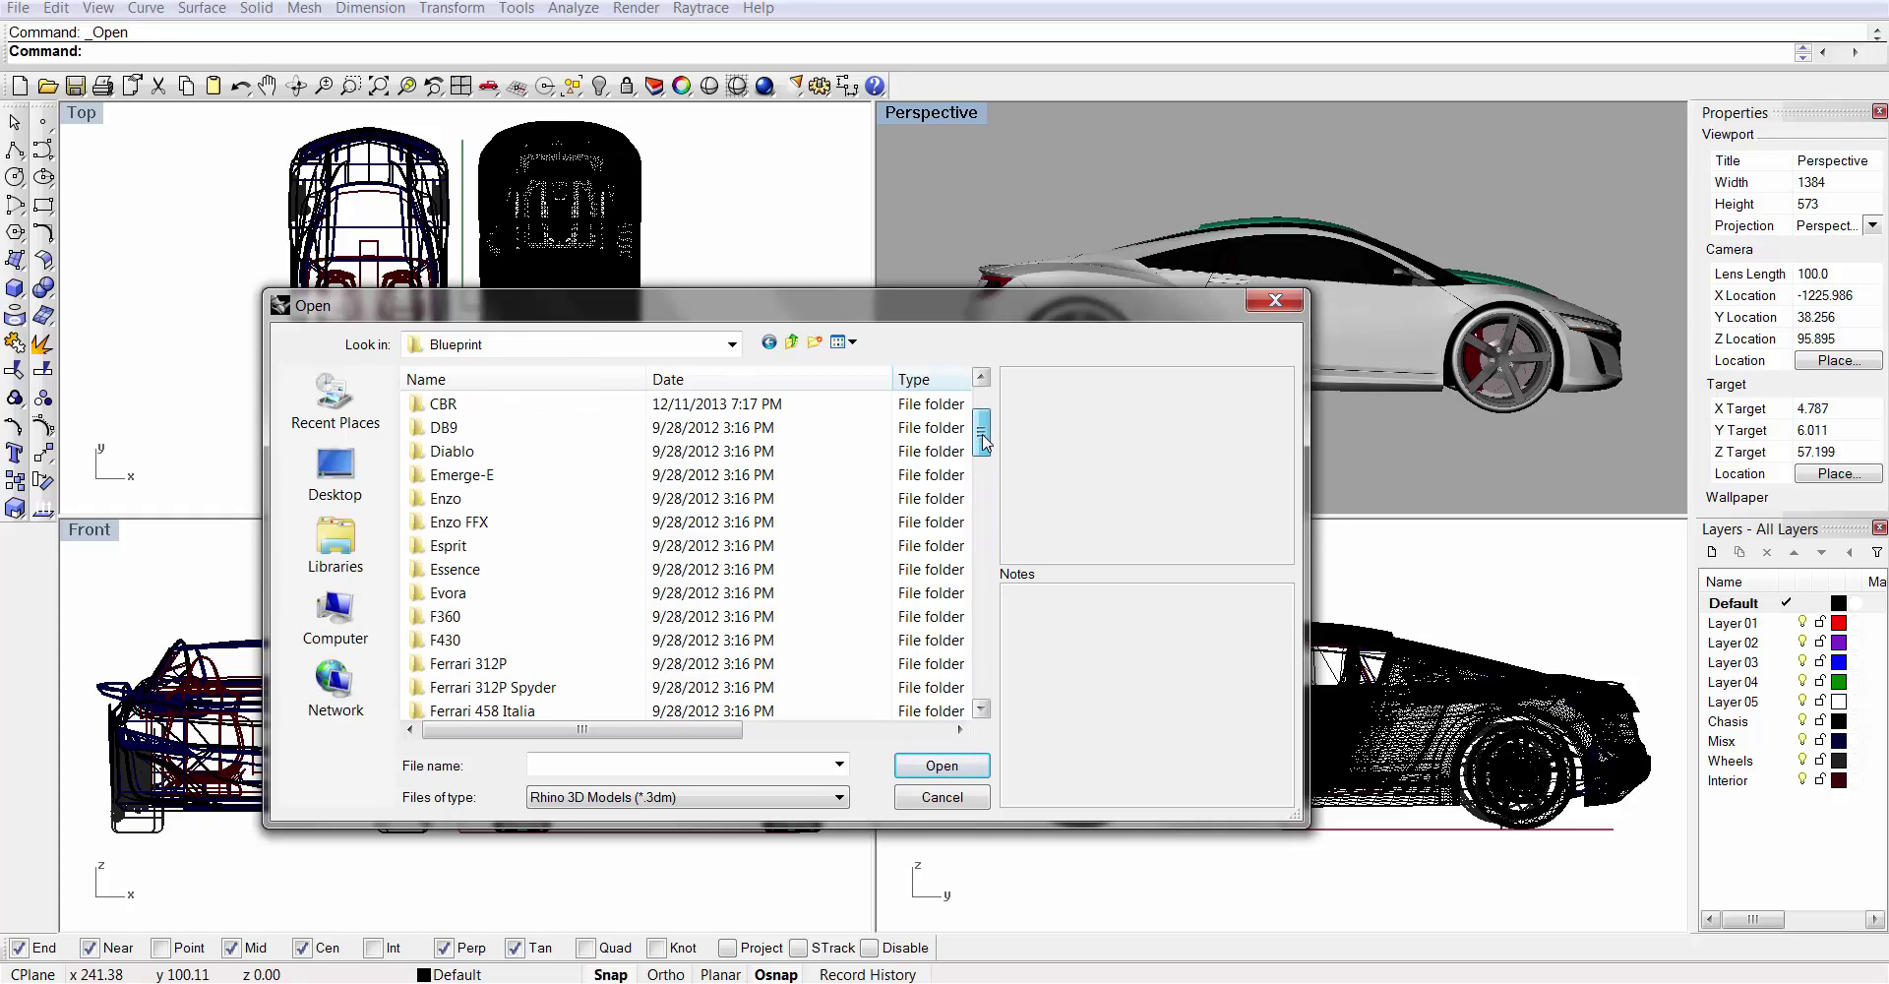
scroll(468, 436, up, 1)
double_click(468, 433)
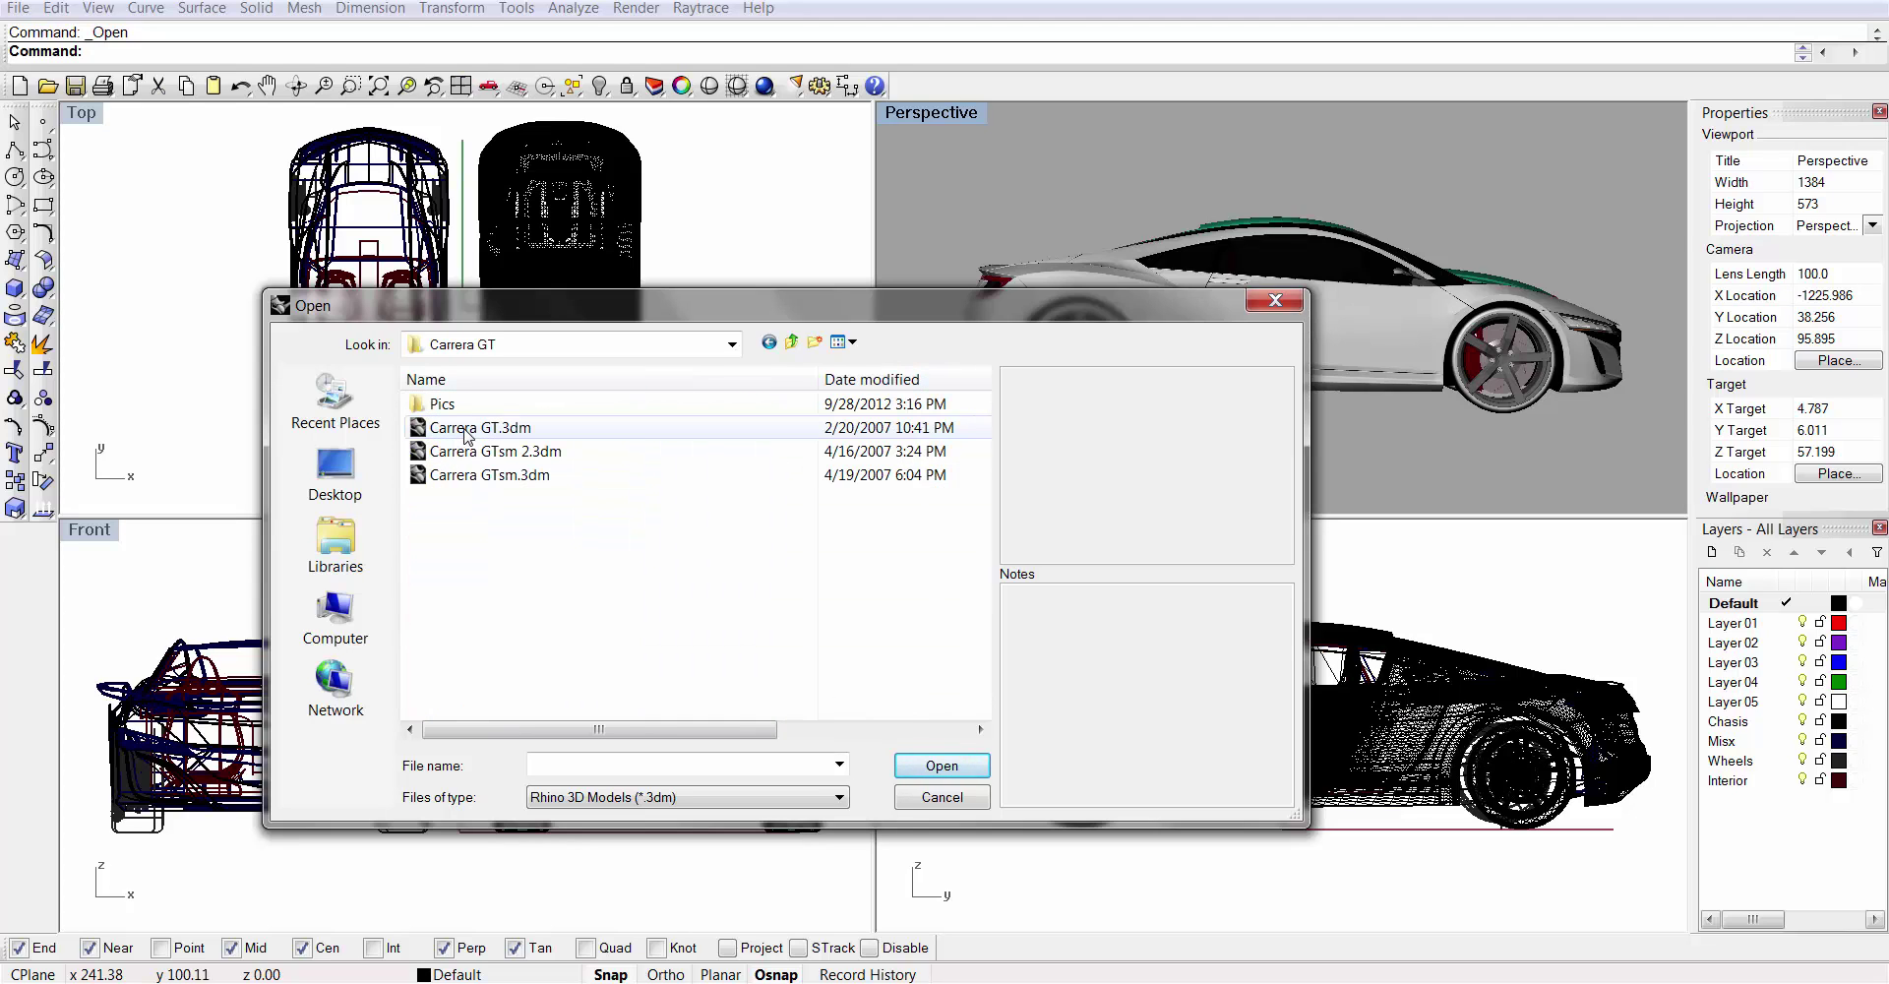
double_click(543, 476)
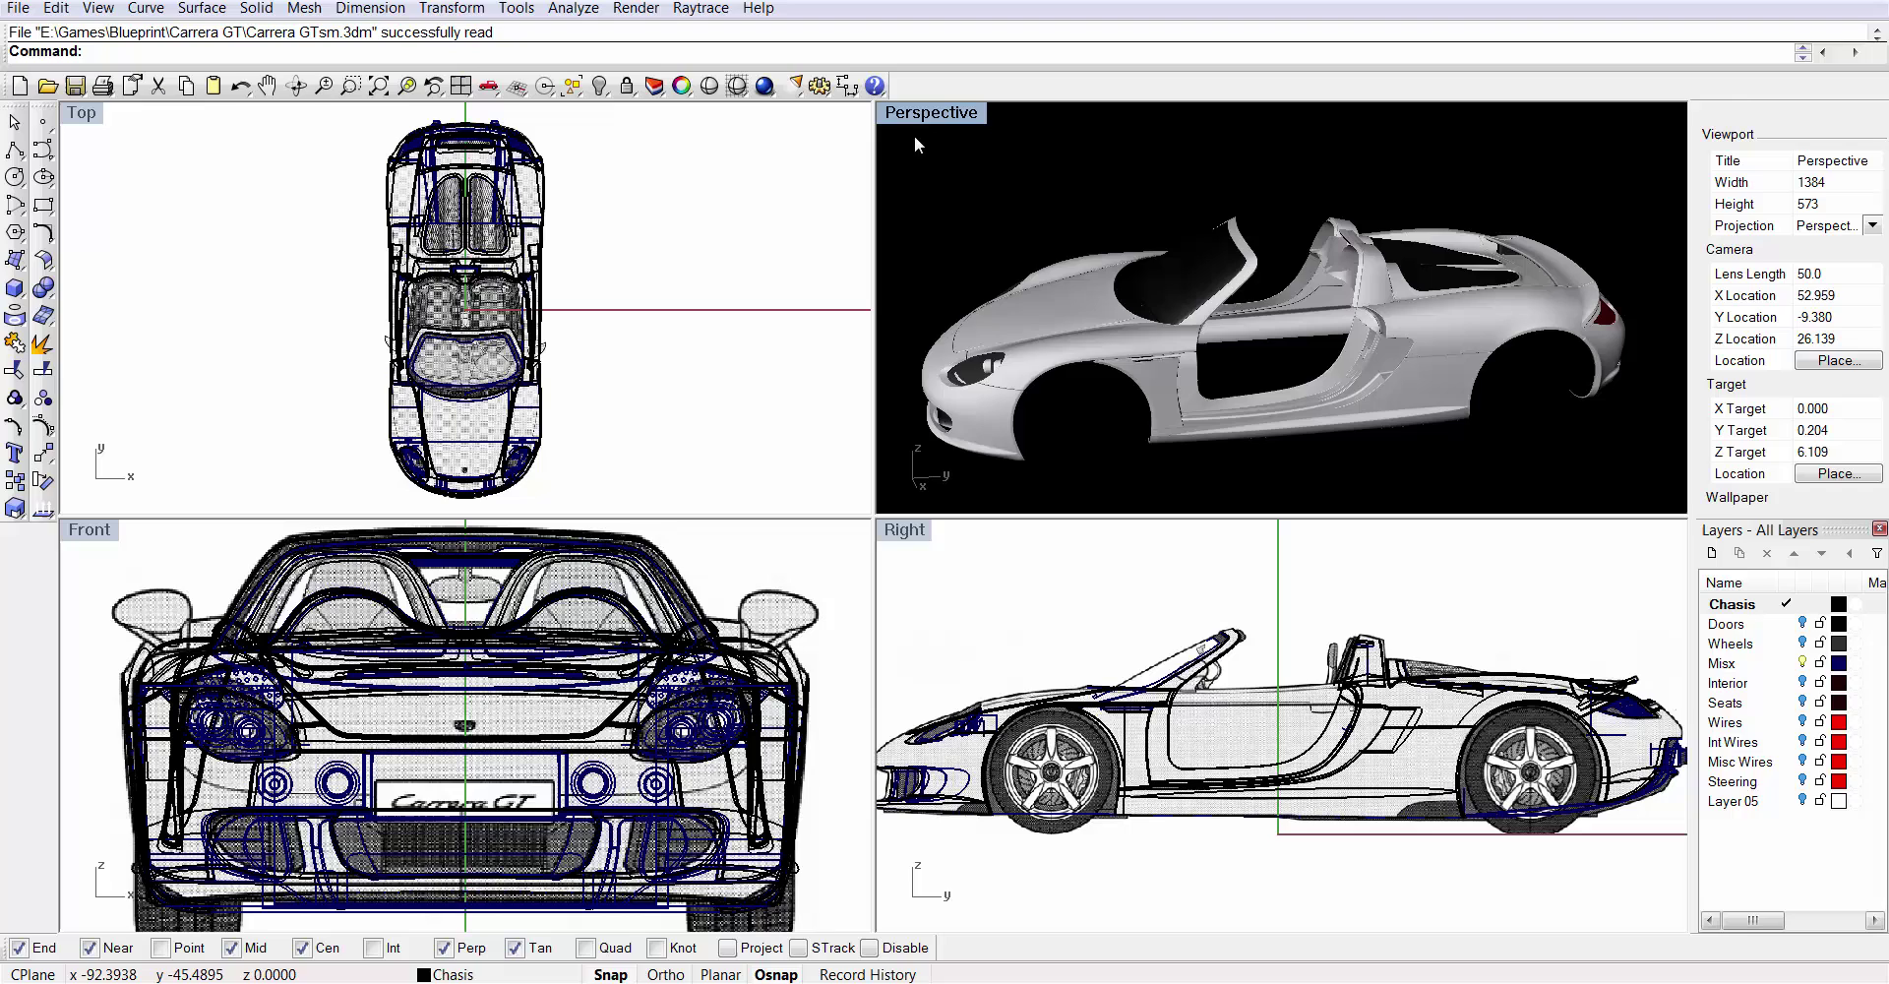
Switch the Perspective view to Shaded display and maximize it
click(909, 114)
click(938, 194)
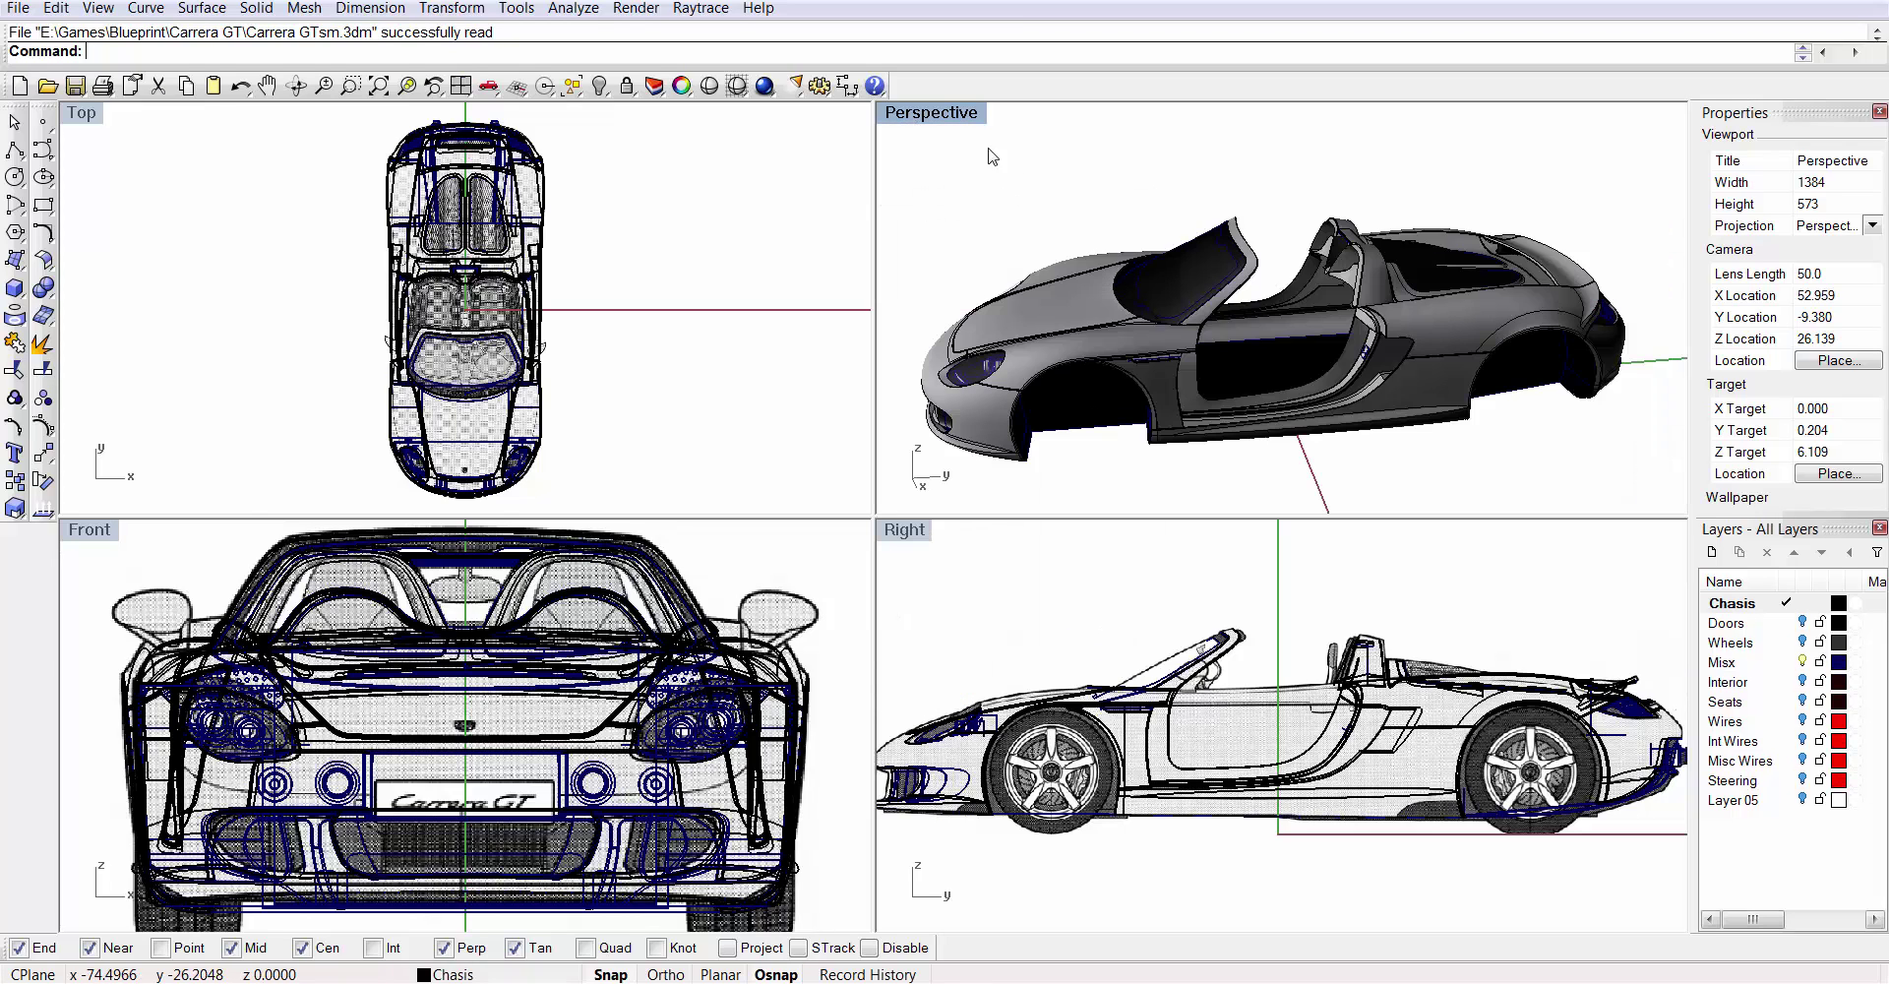
double_click(951, 120)
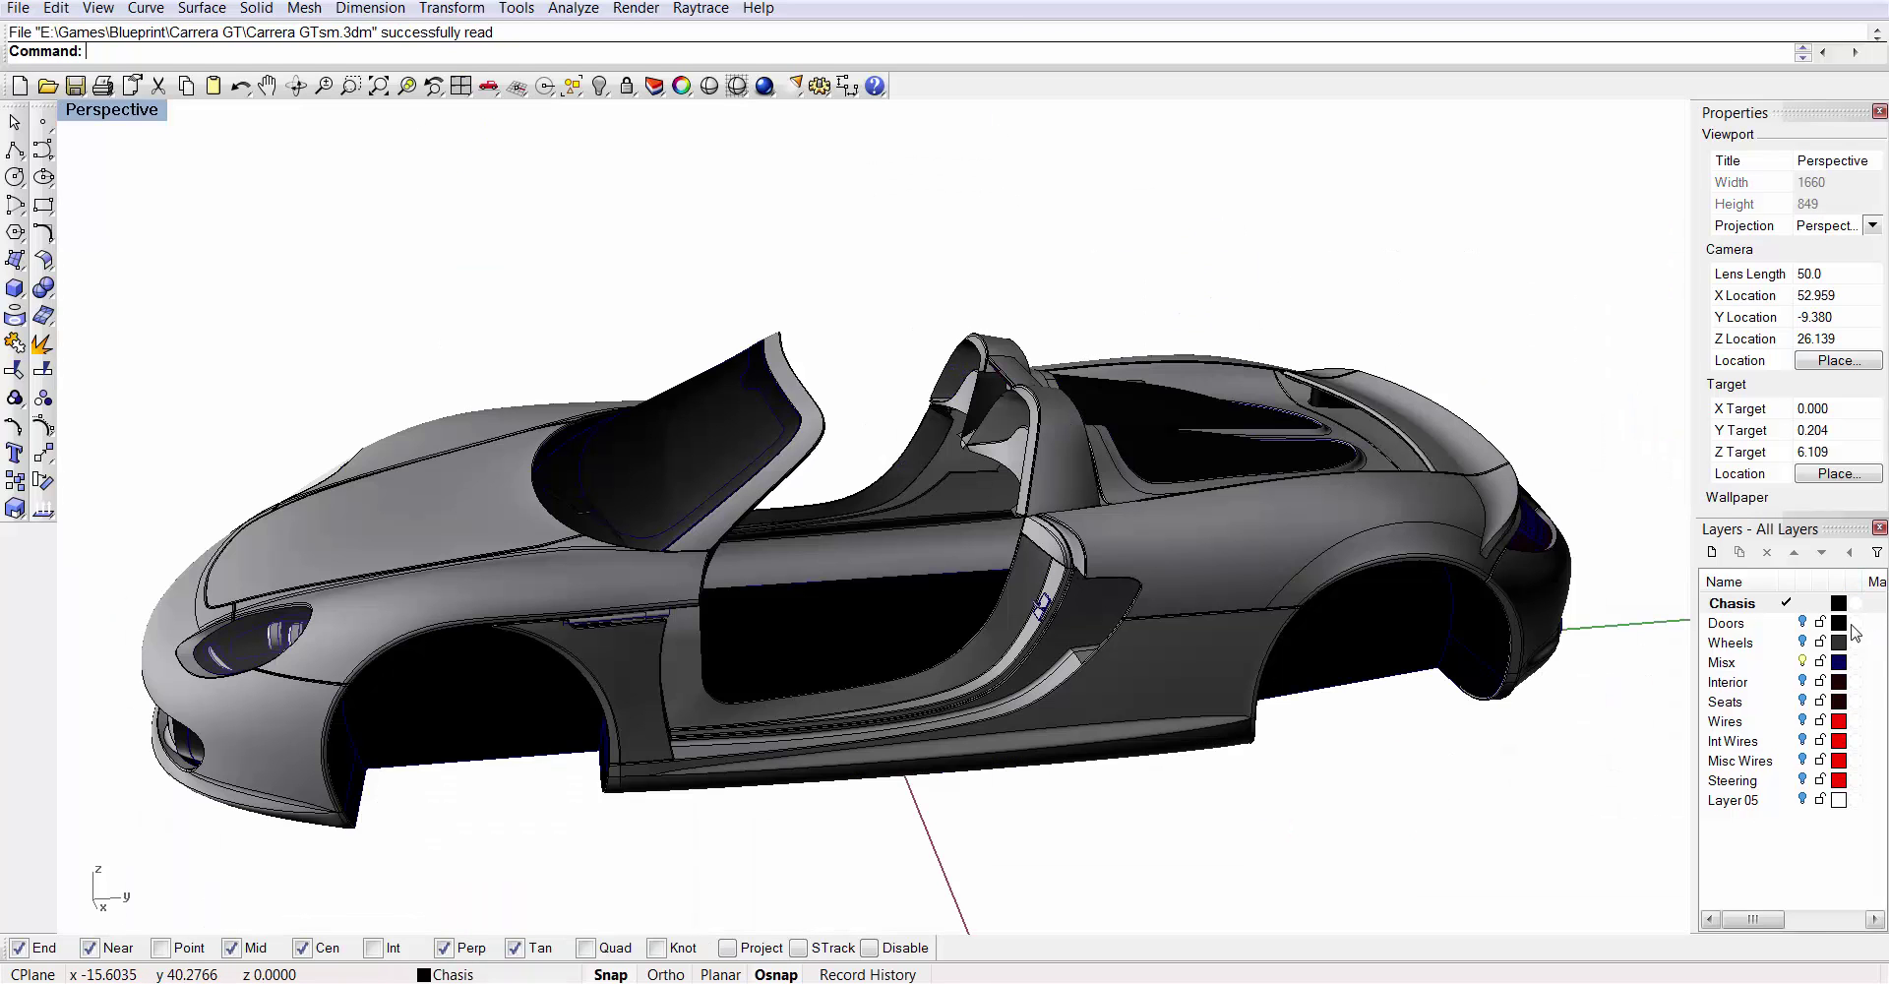
Turn on the Wheels and Interior layers, then orbit and zoom in on the red seats
click(1804, 641)
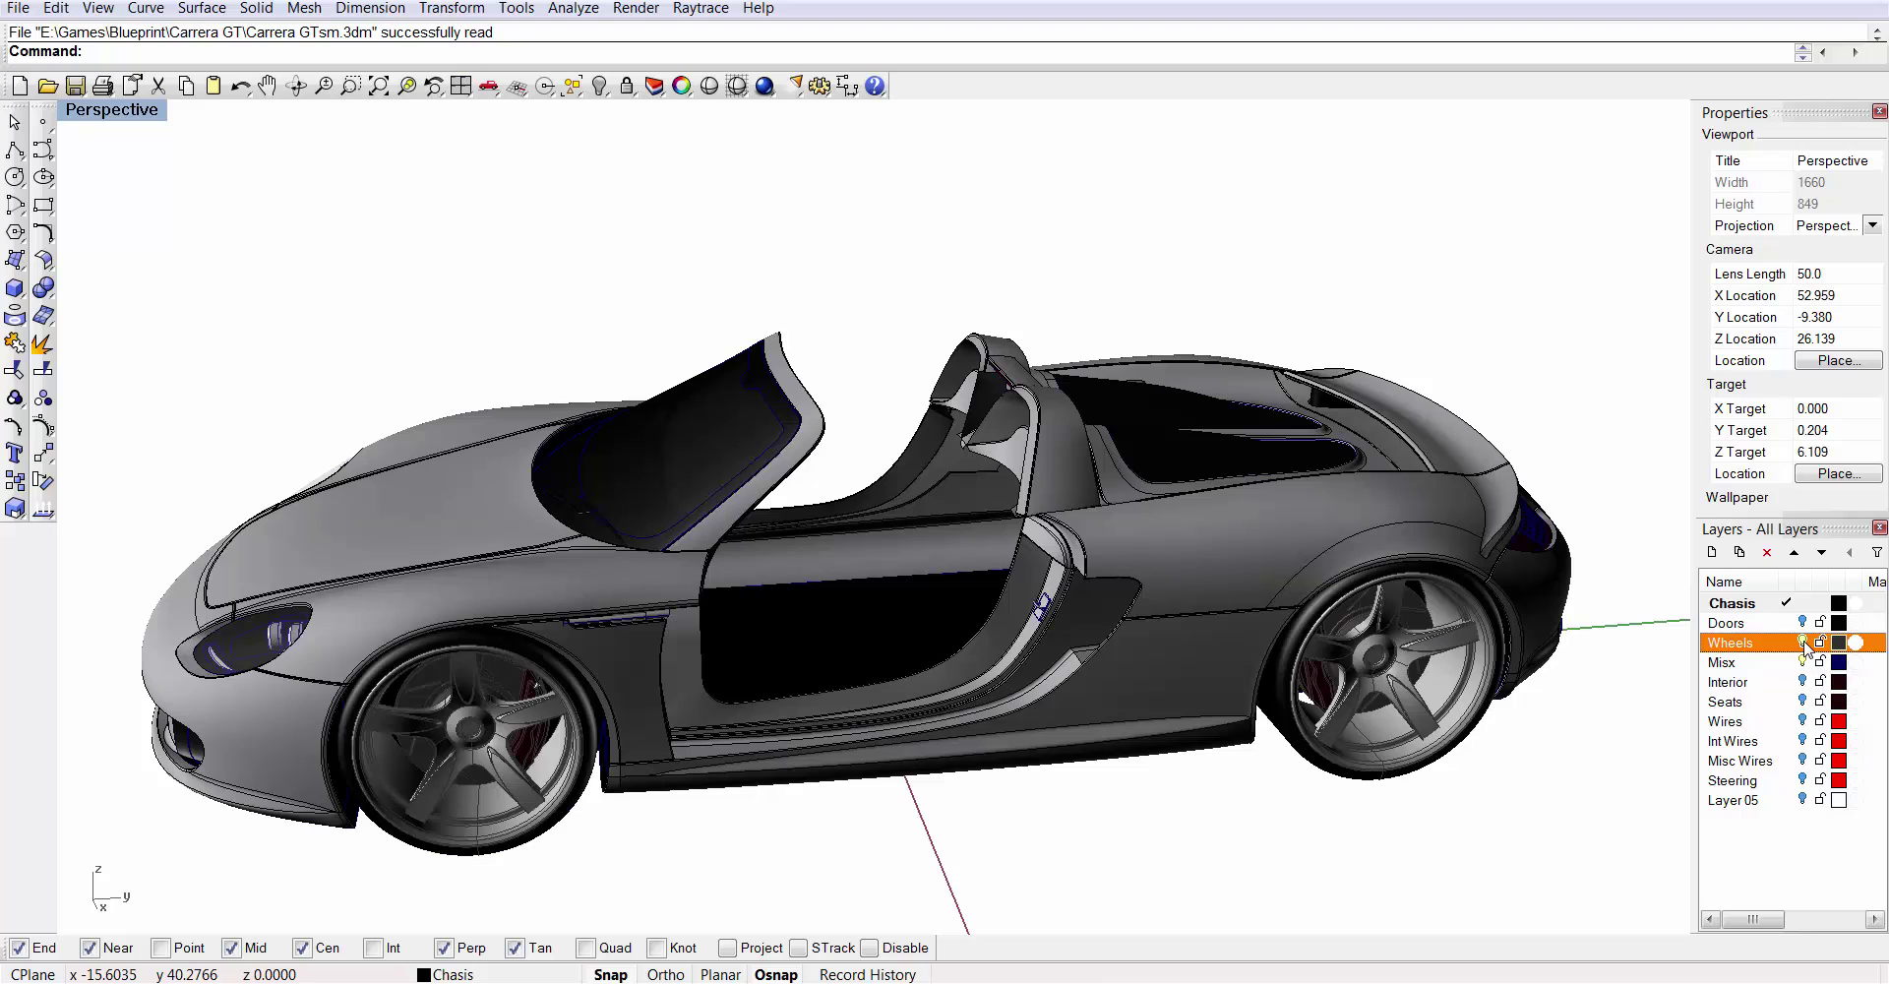
click(1802, 681)
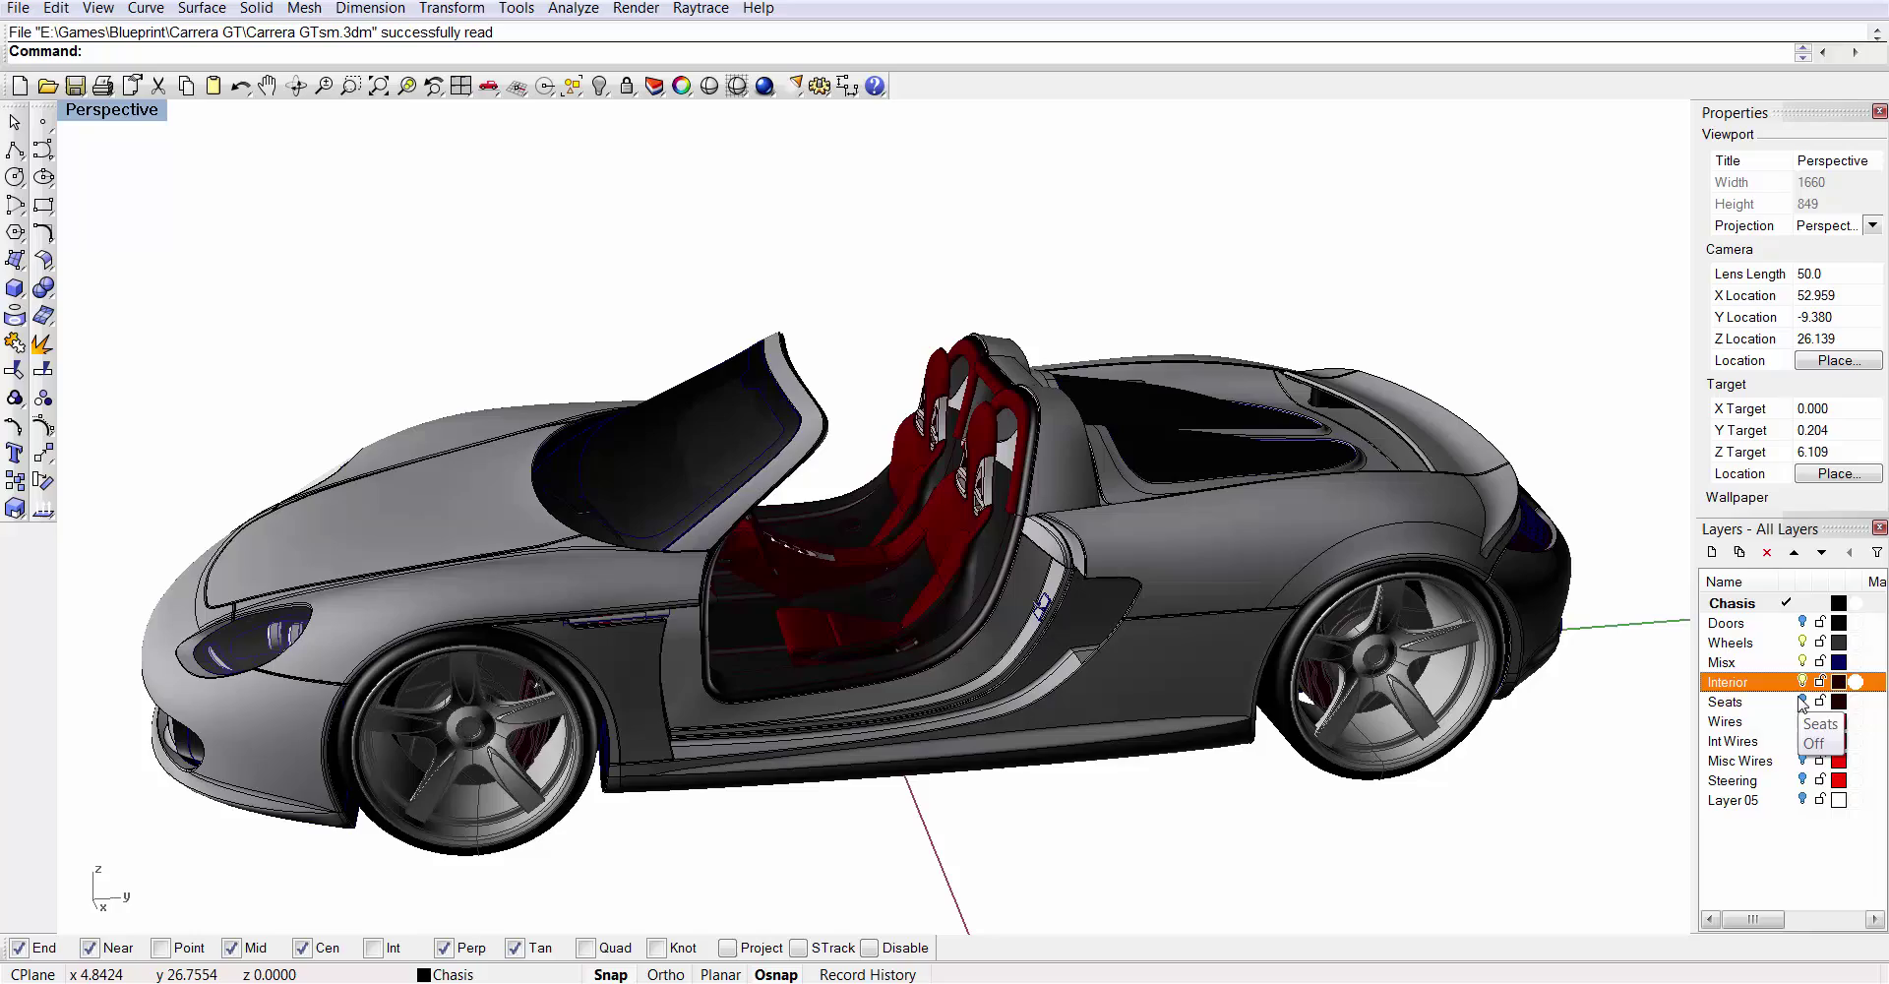
right_drag(1230, 569, 434, 421)
scroll(1061, 594, up, 5)
Open Enzo Roadstersm.3dm and orbit around its interior
key(ctrl+o)
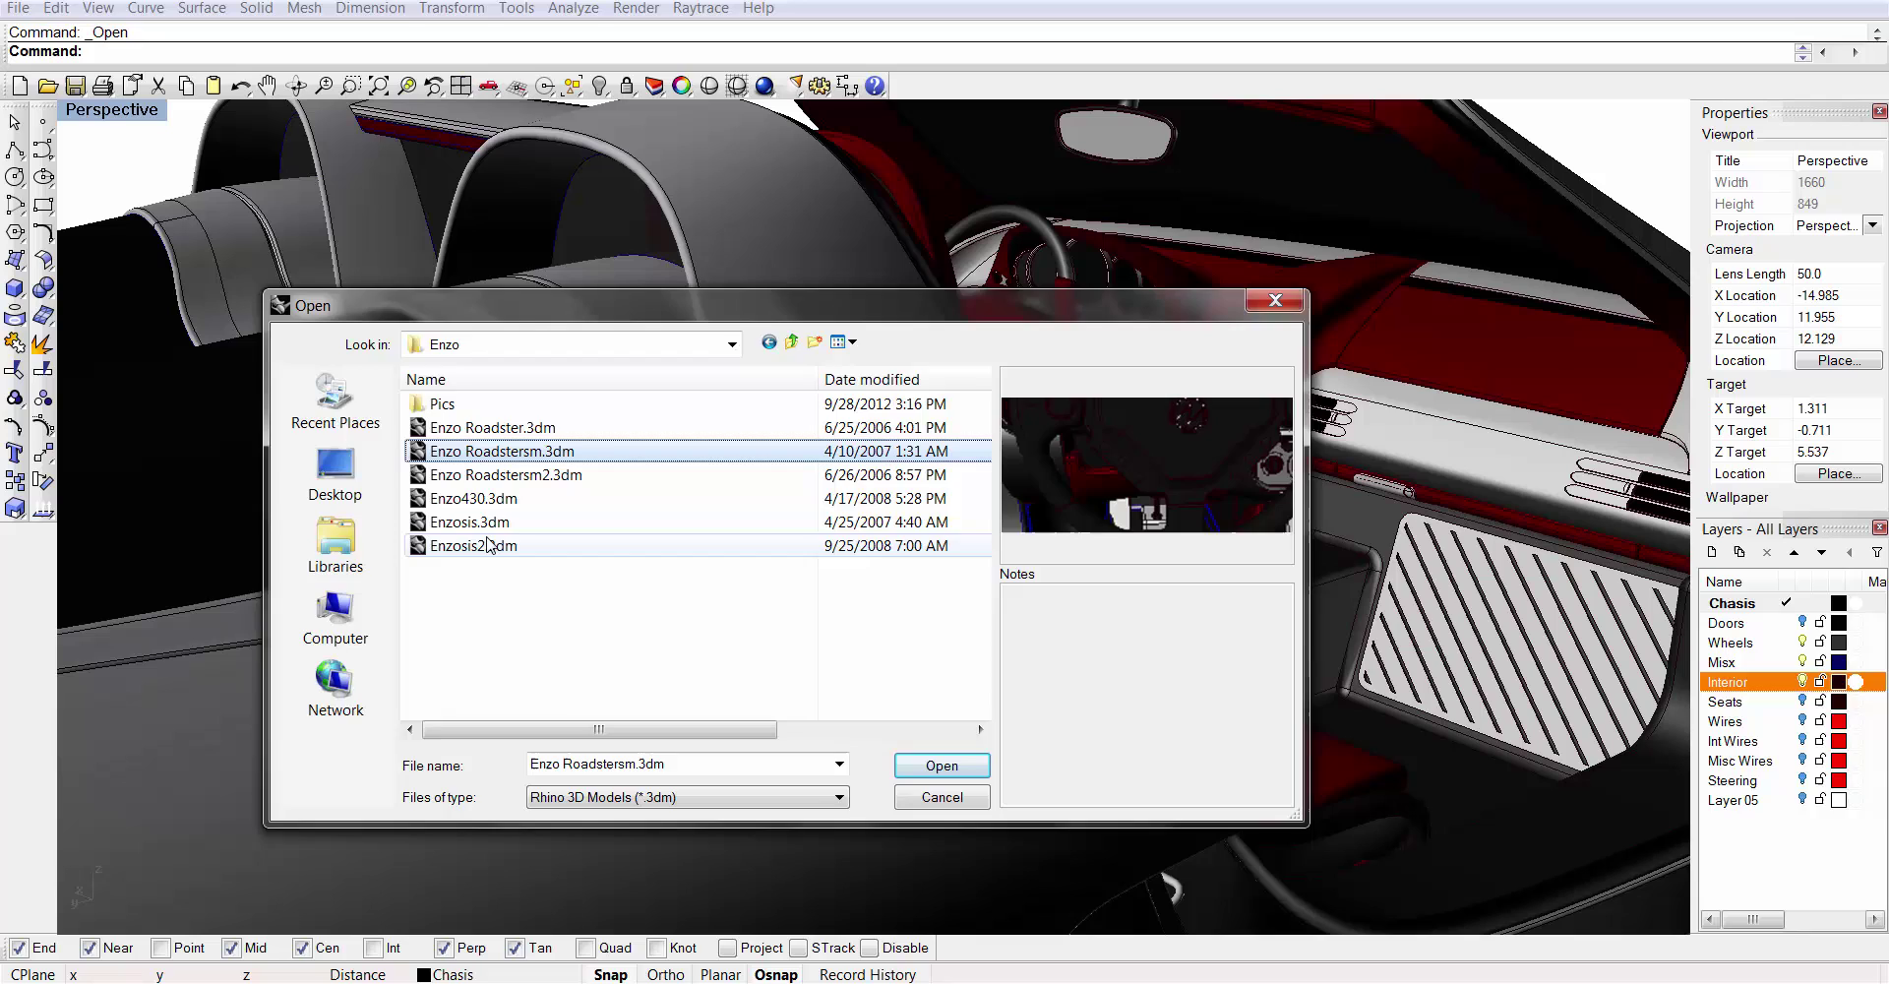
double_click(489, 544)
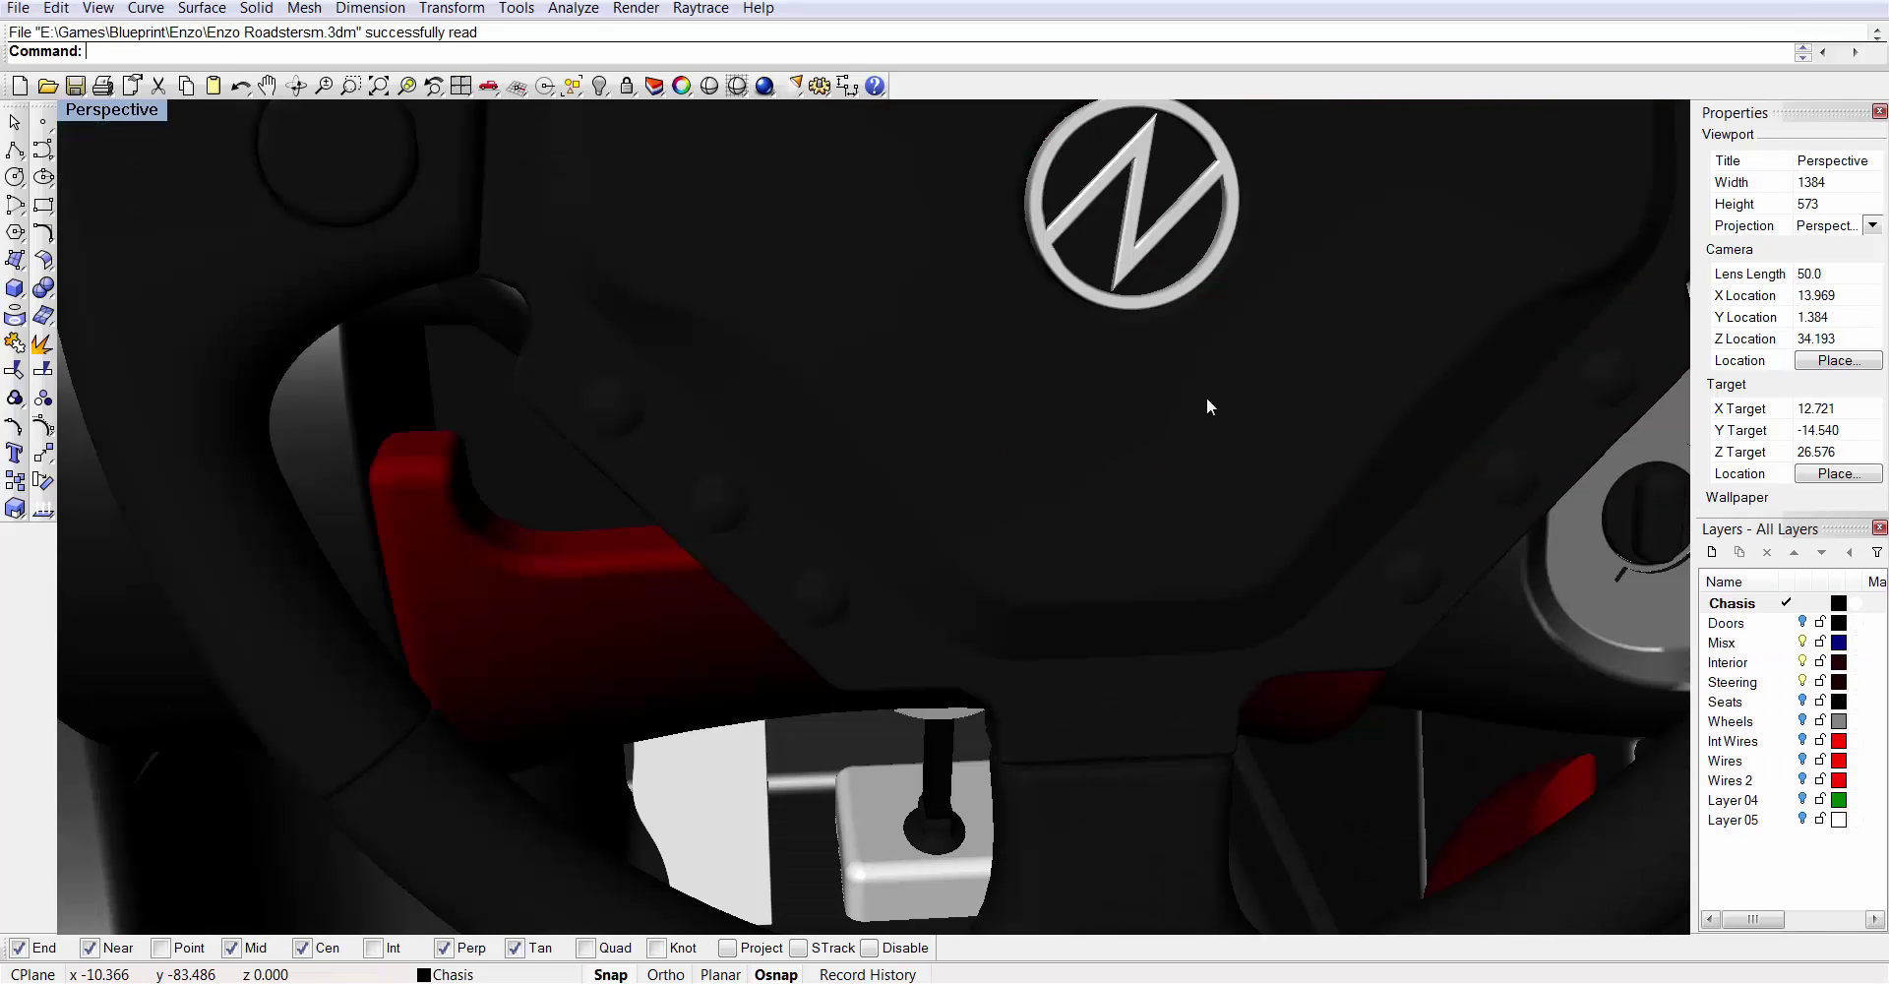
scroll(1141, 416, down, 10)
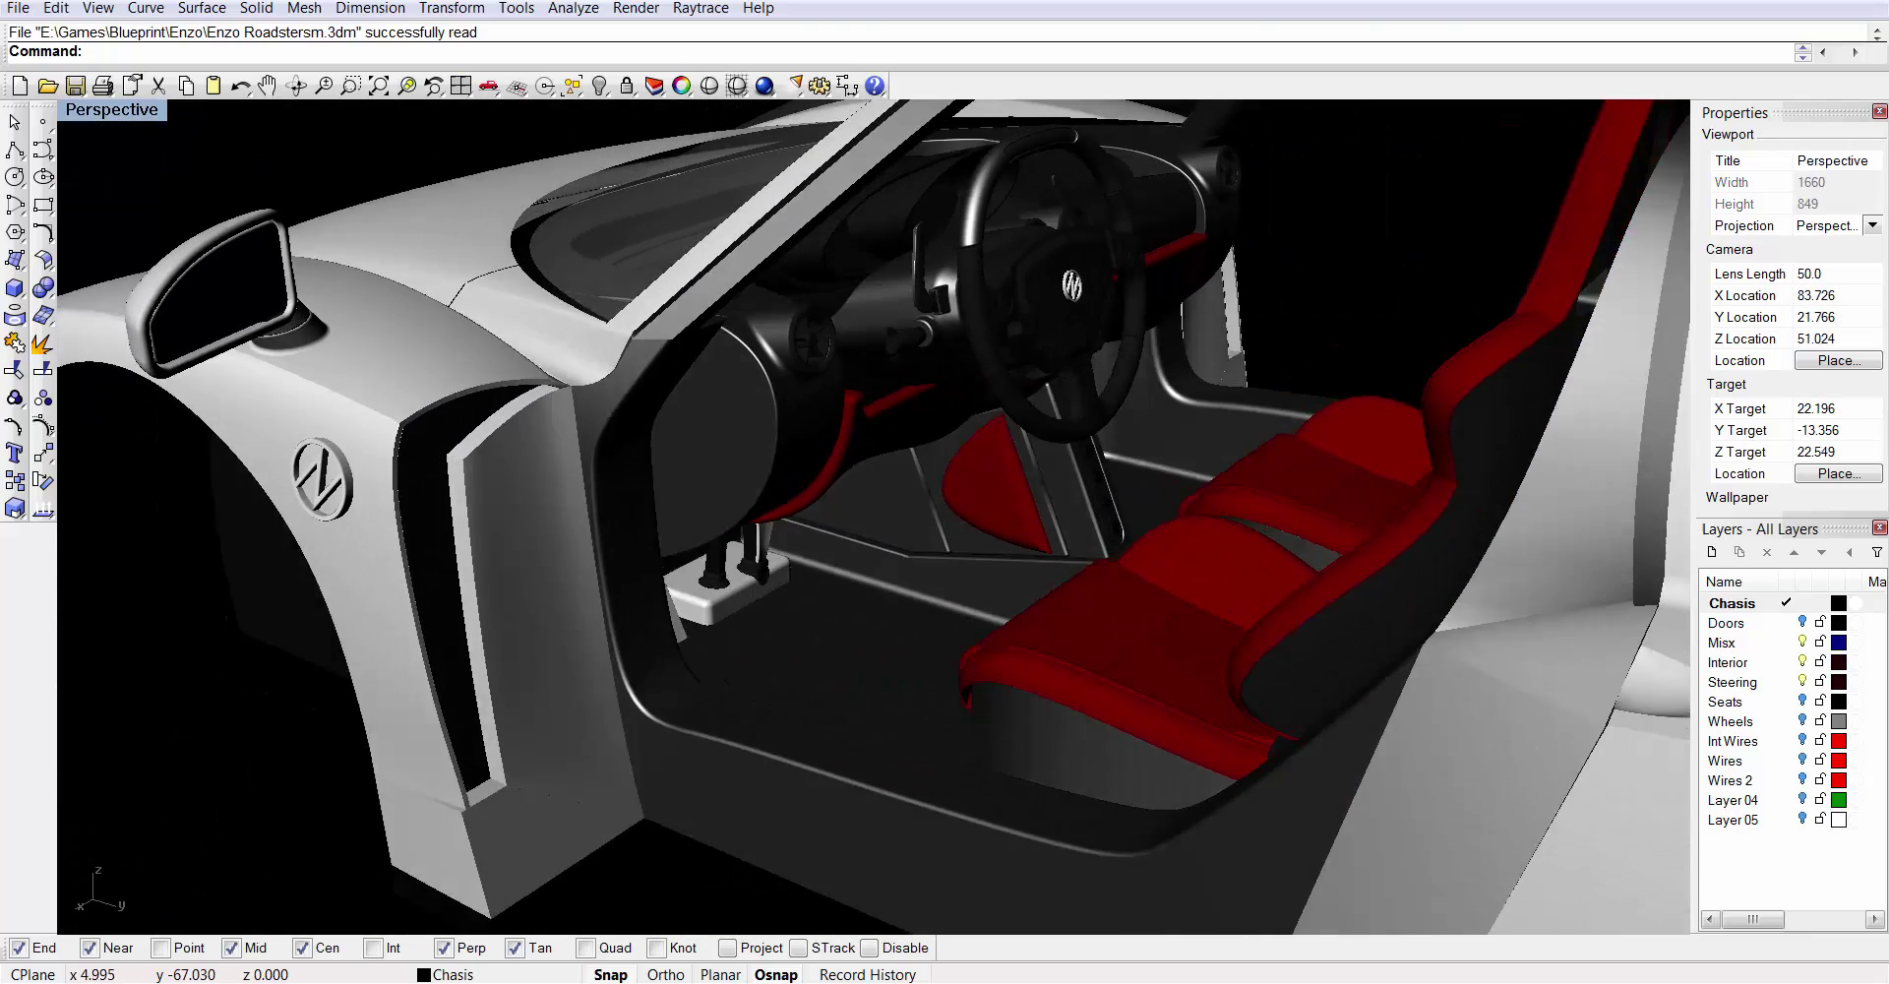
right_drag(266, 187, 339, 194)
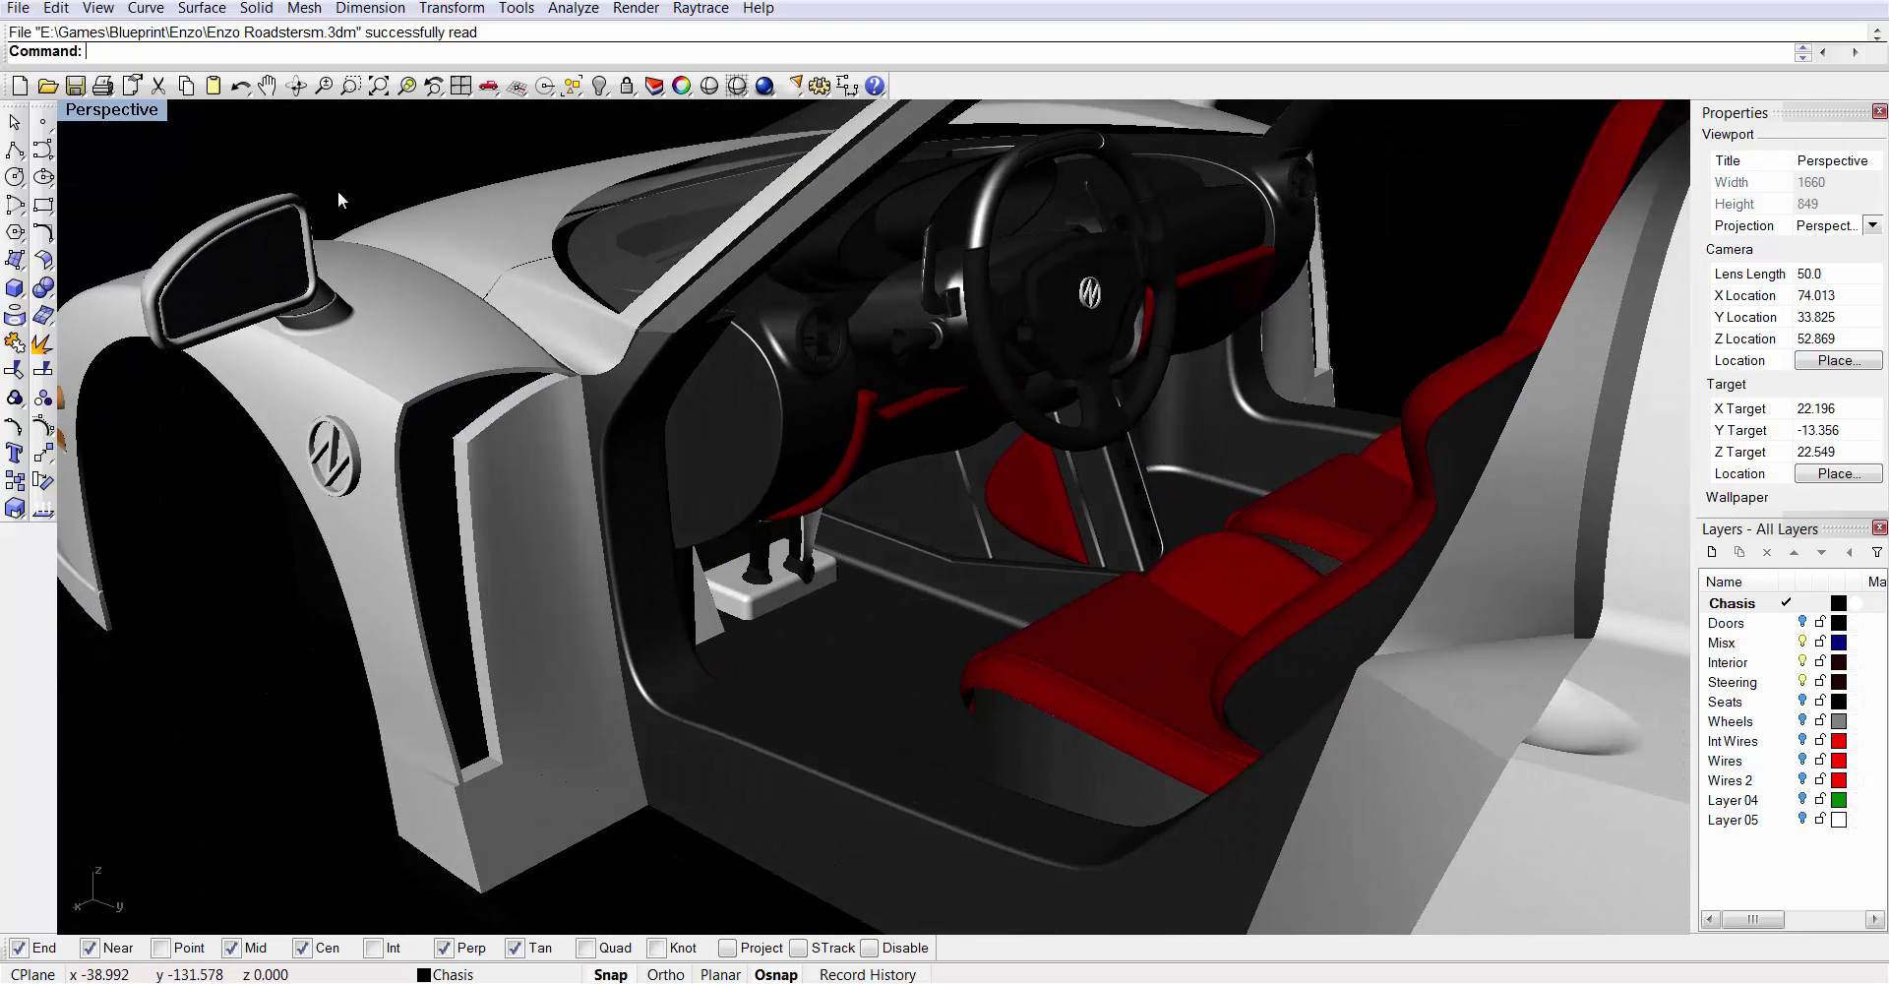
Switch the Enzo's Perspective view to Shaded display
click(103, 112)
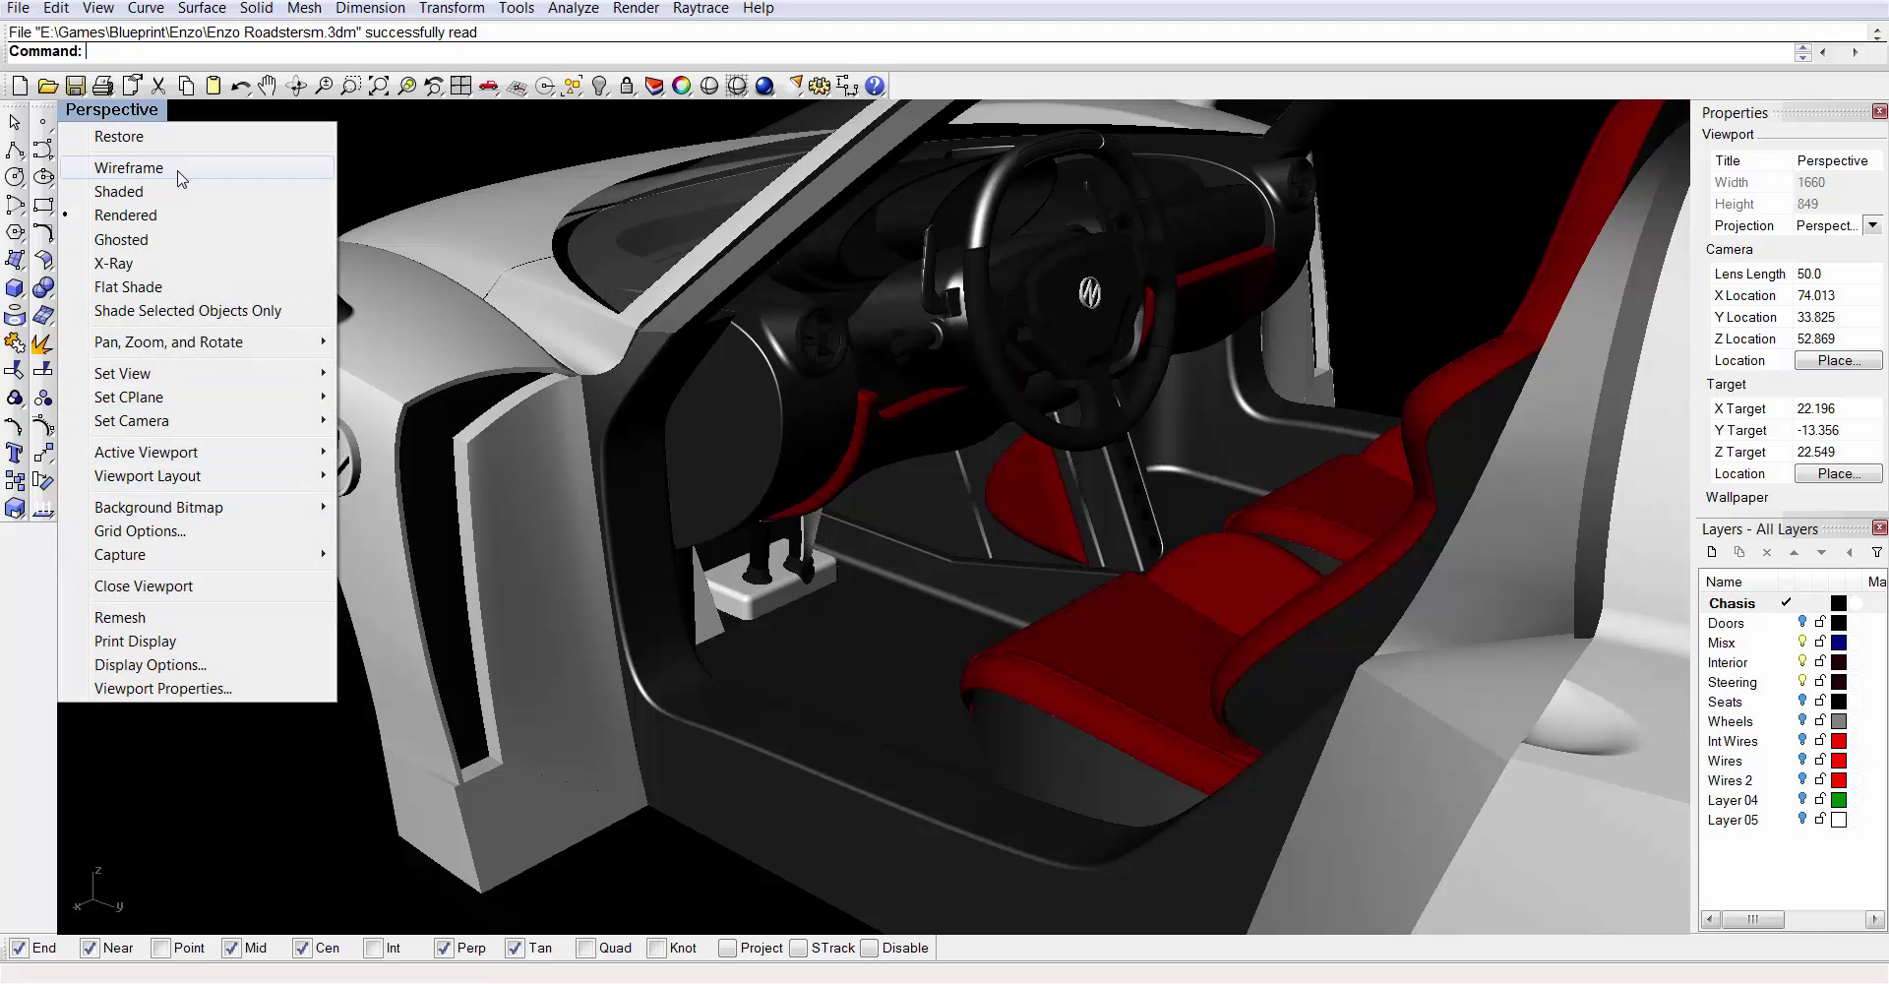
click(128, 191)
scroll(963, 346, down, 5)
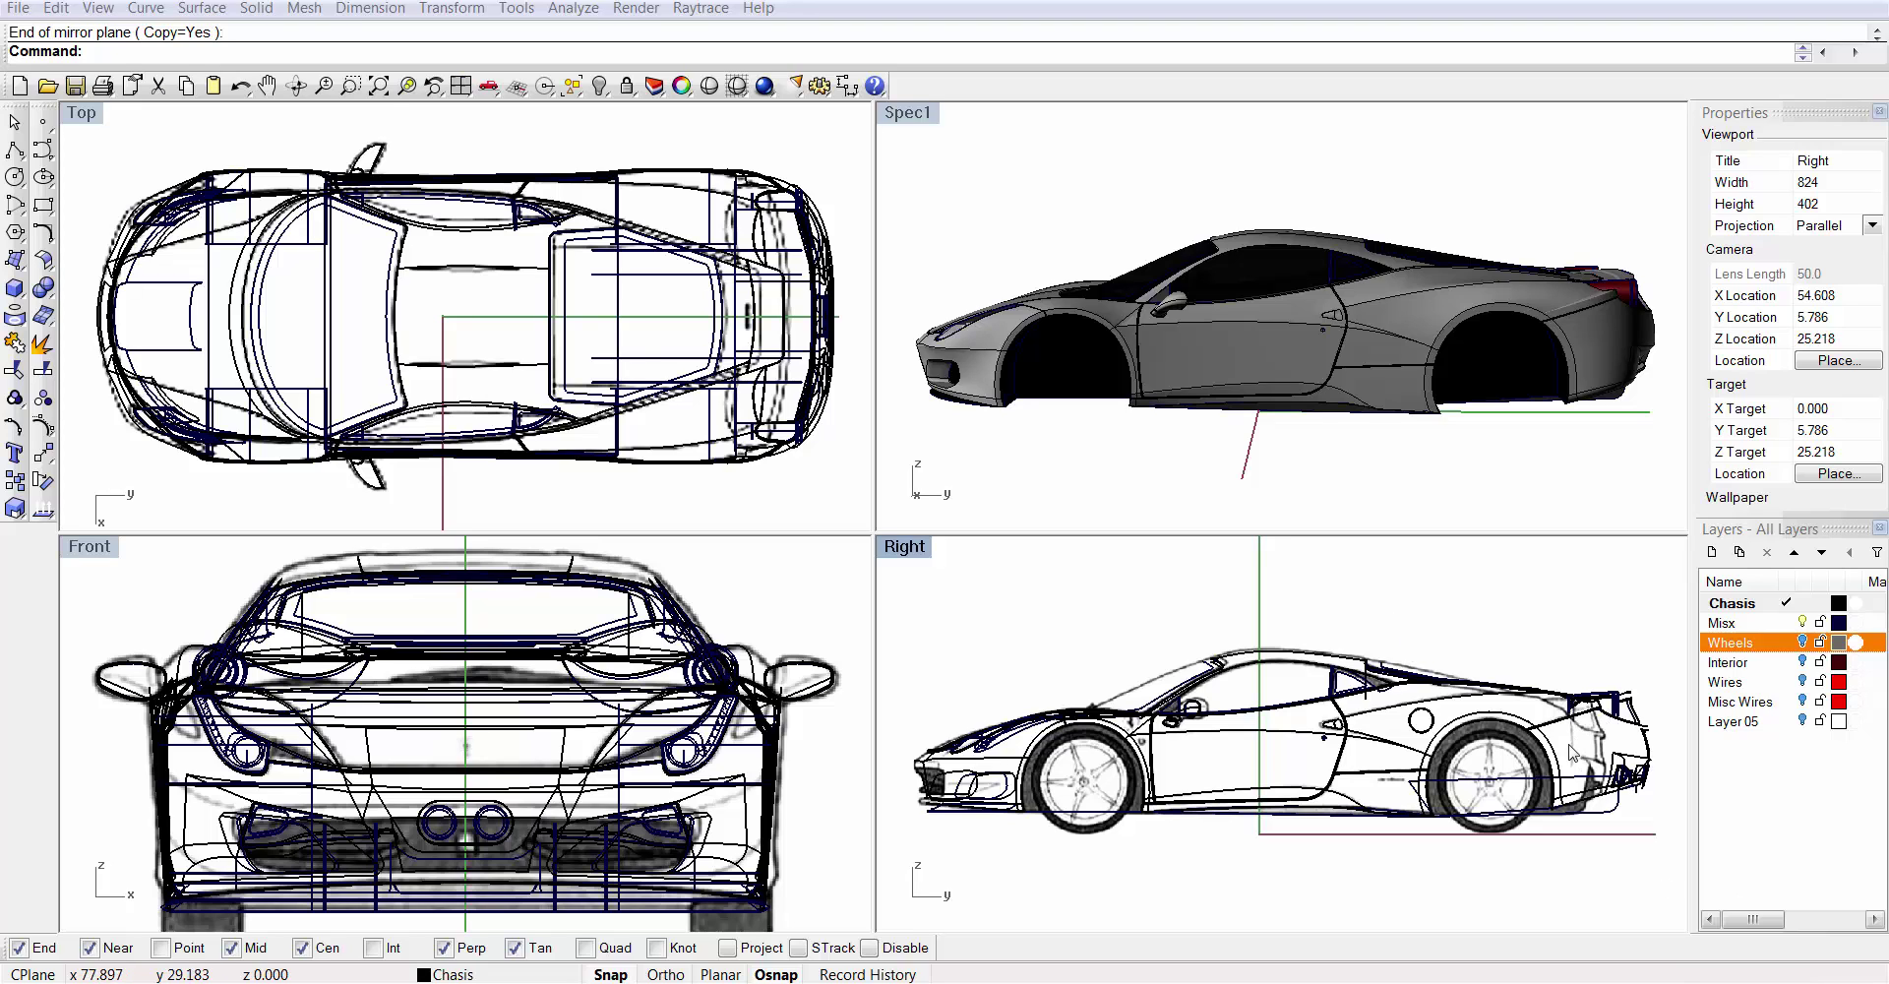
Maximize the Spec1 view, turn on the Wheels layer and orbit around the Ferrari
double_click(915, 111)
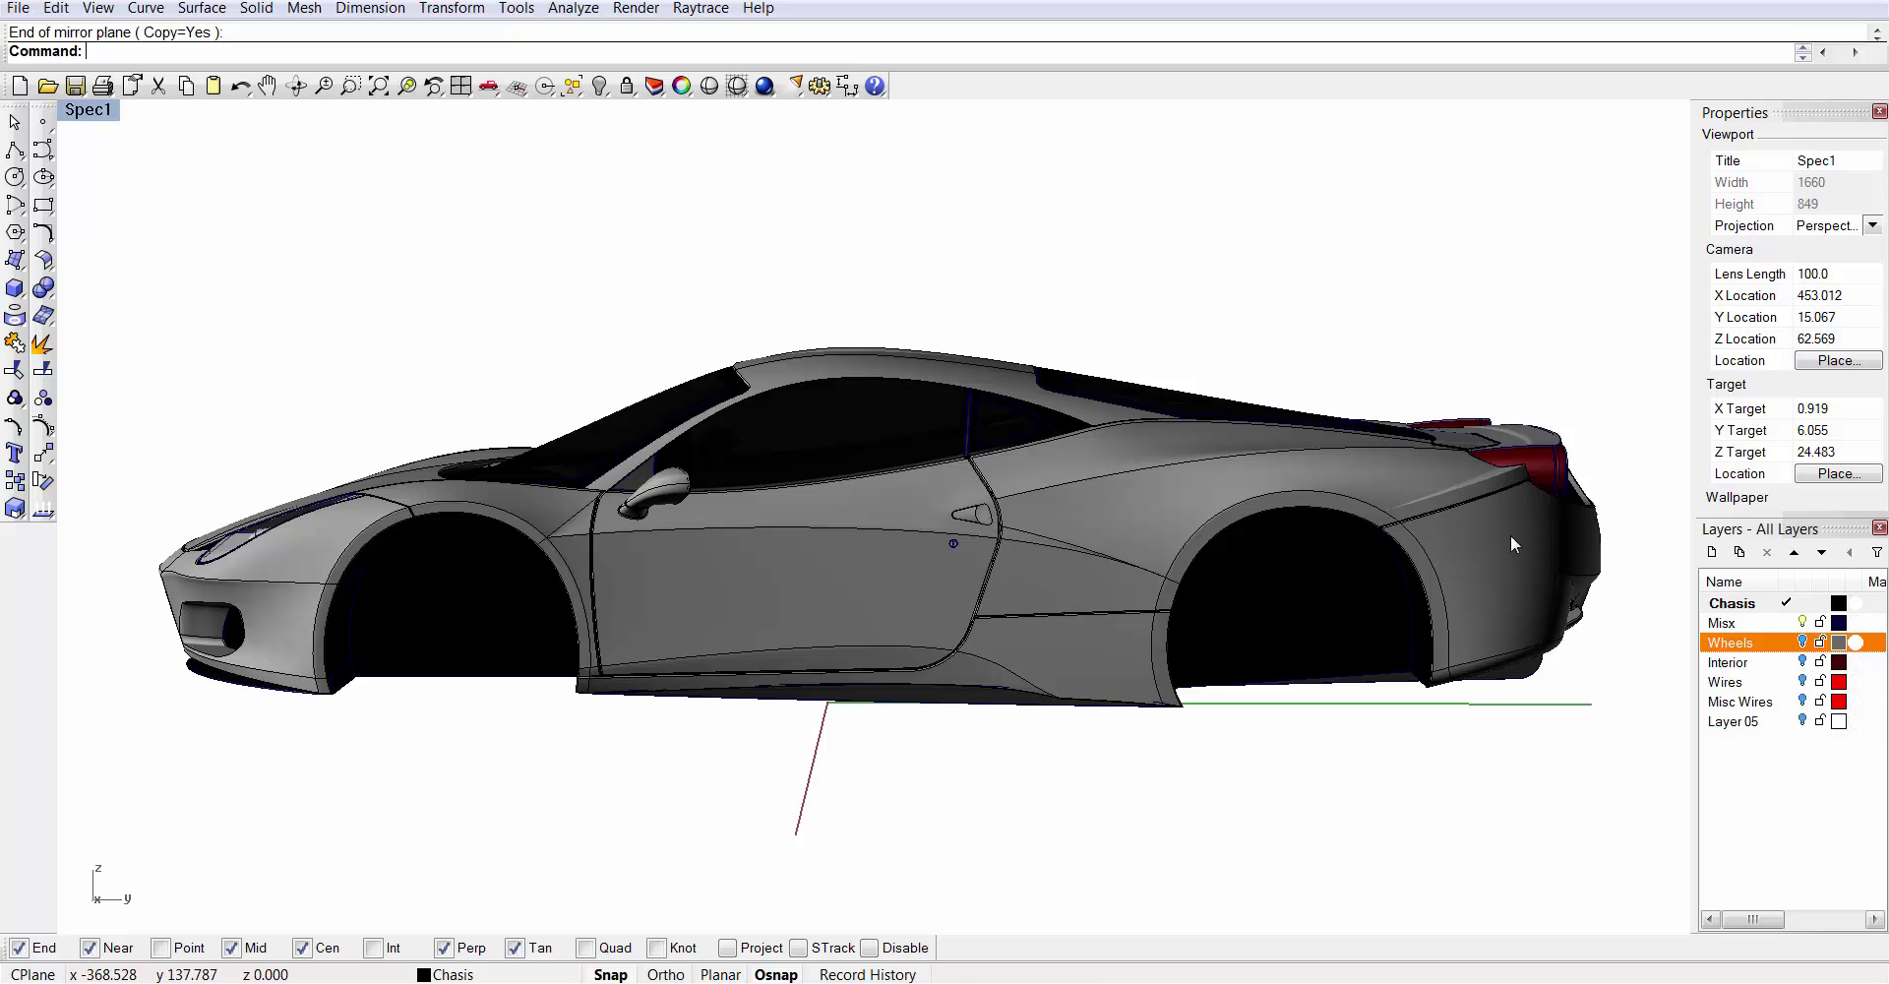
click(1803, 642)
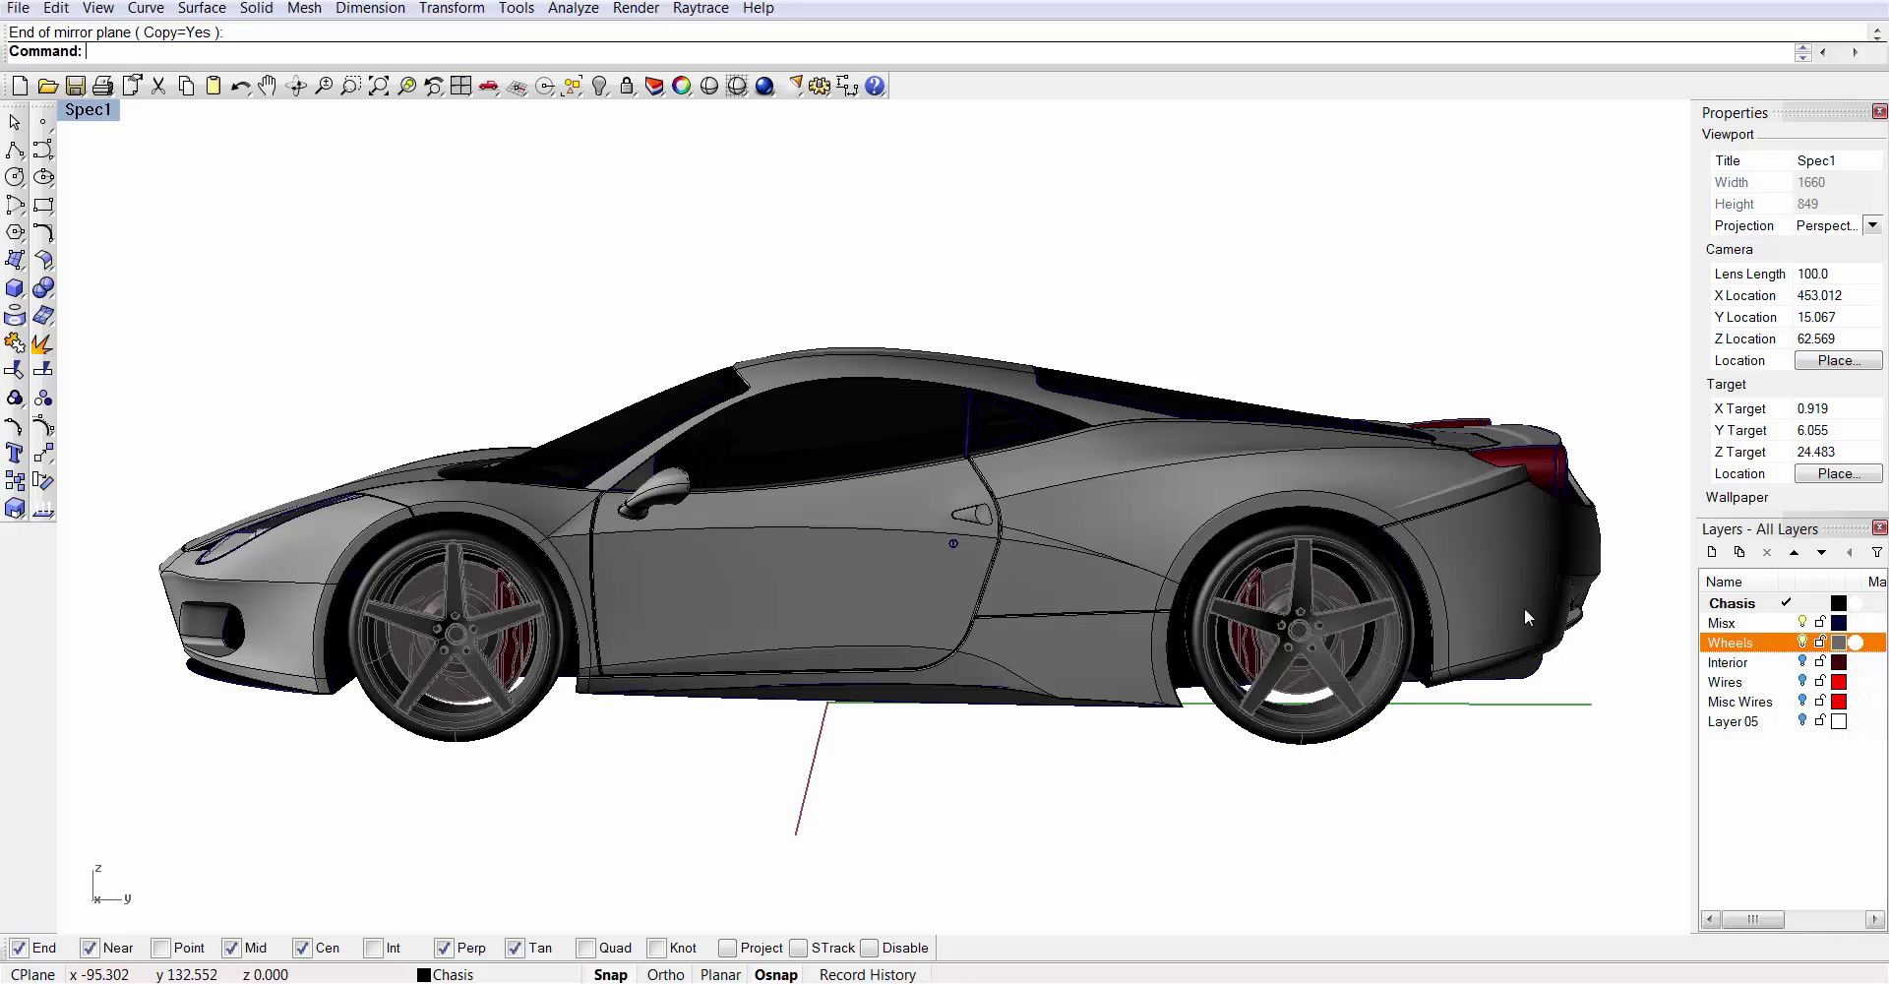
right_drag(748, 758, 1512, 697)
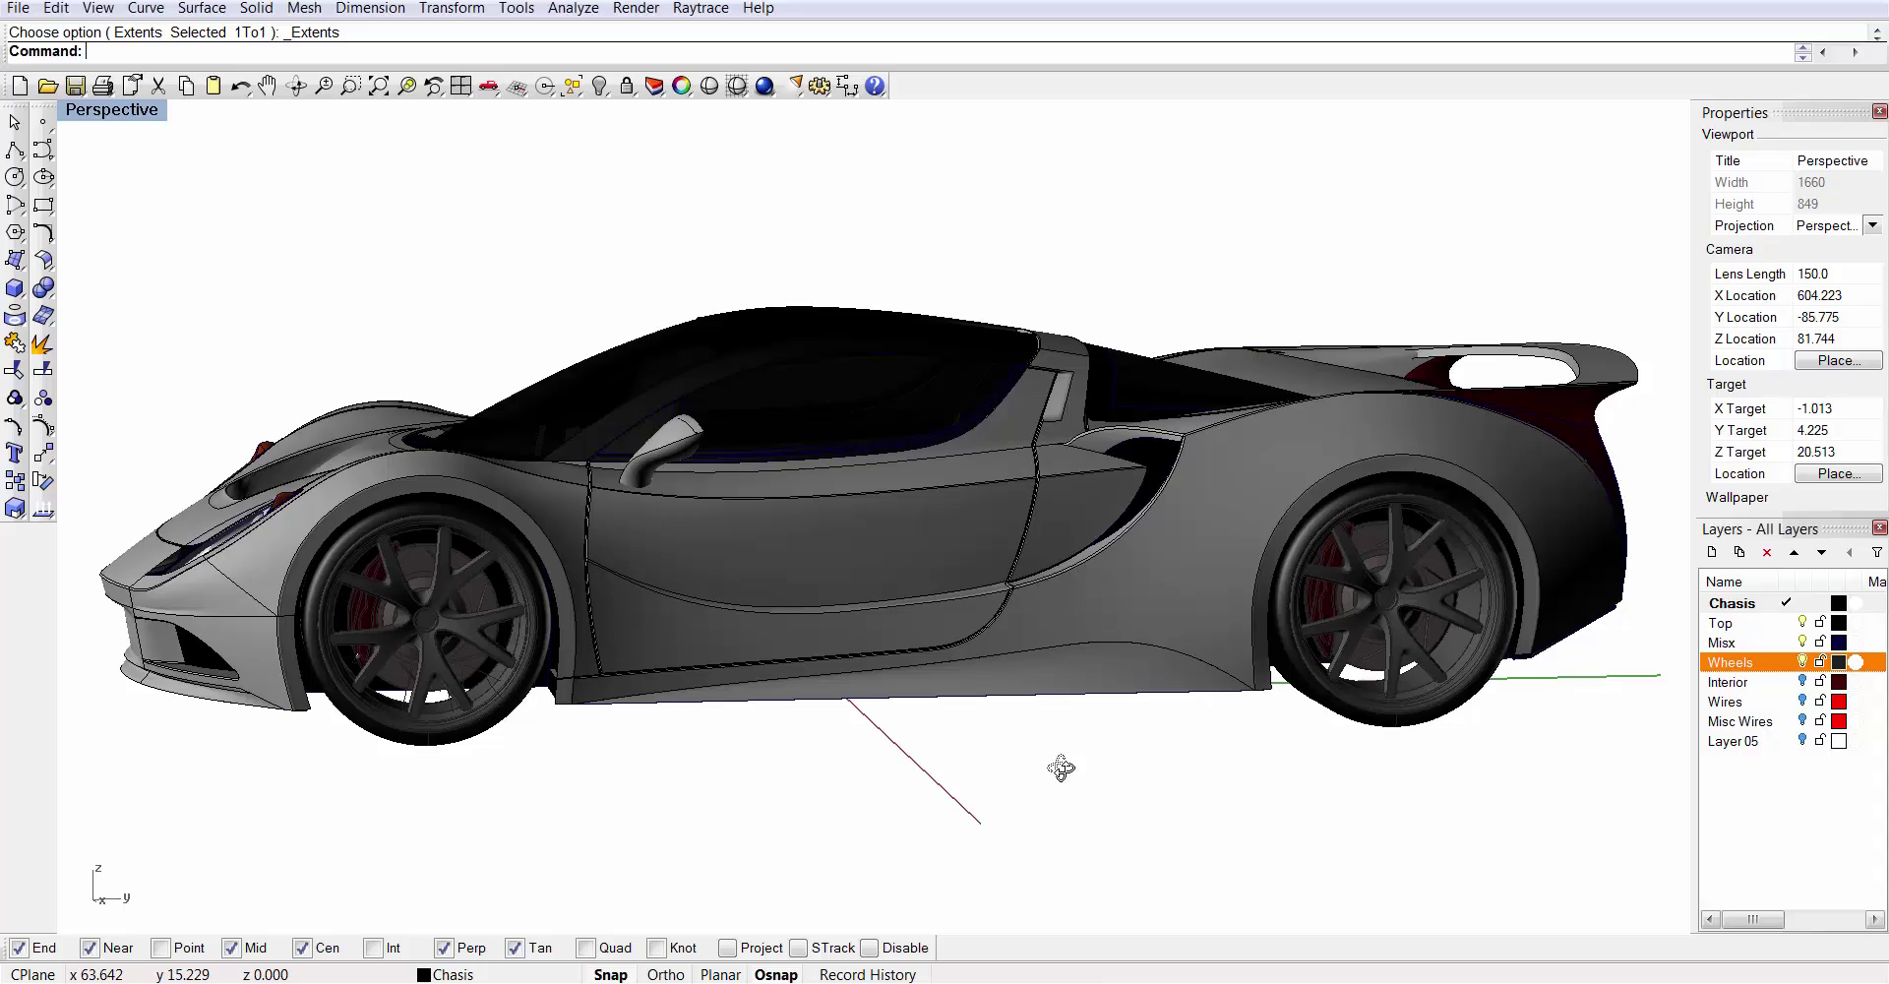
right_drag(1063, 768, 1215, 752)
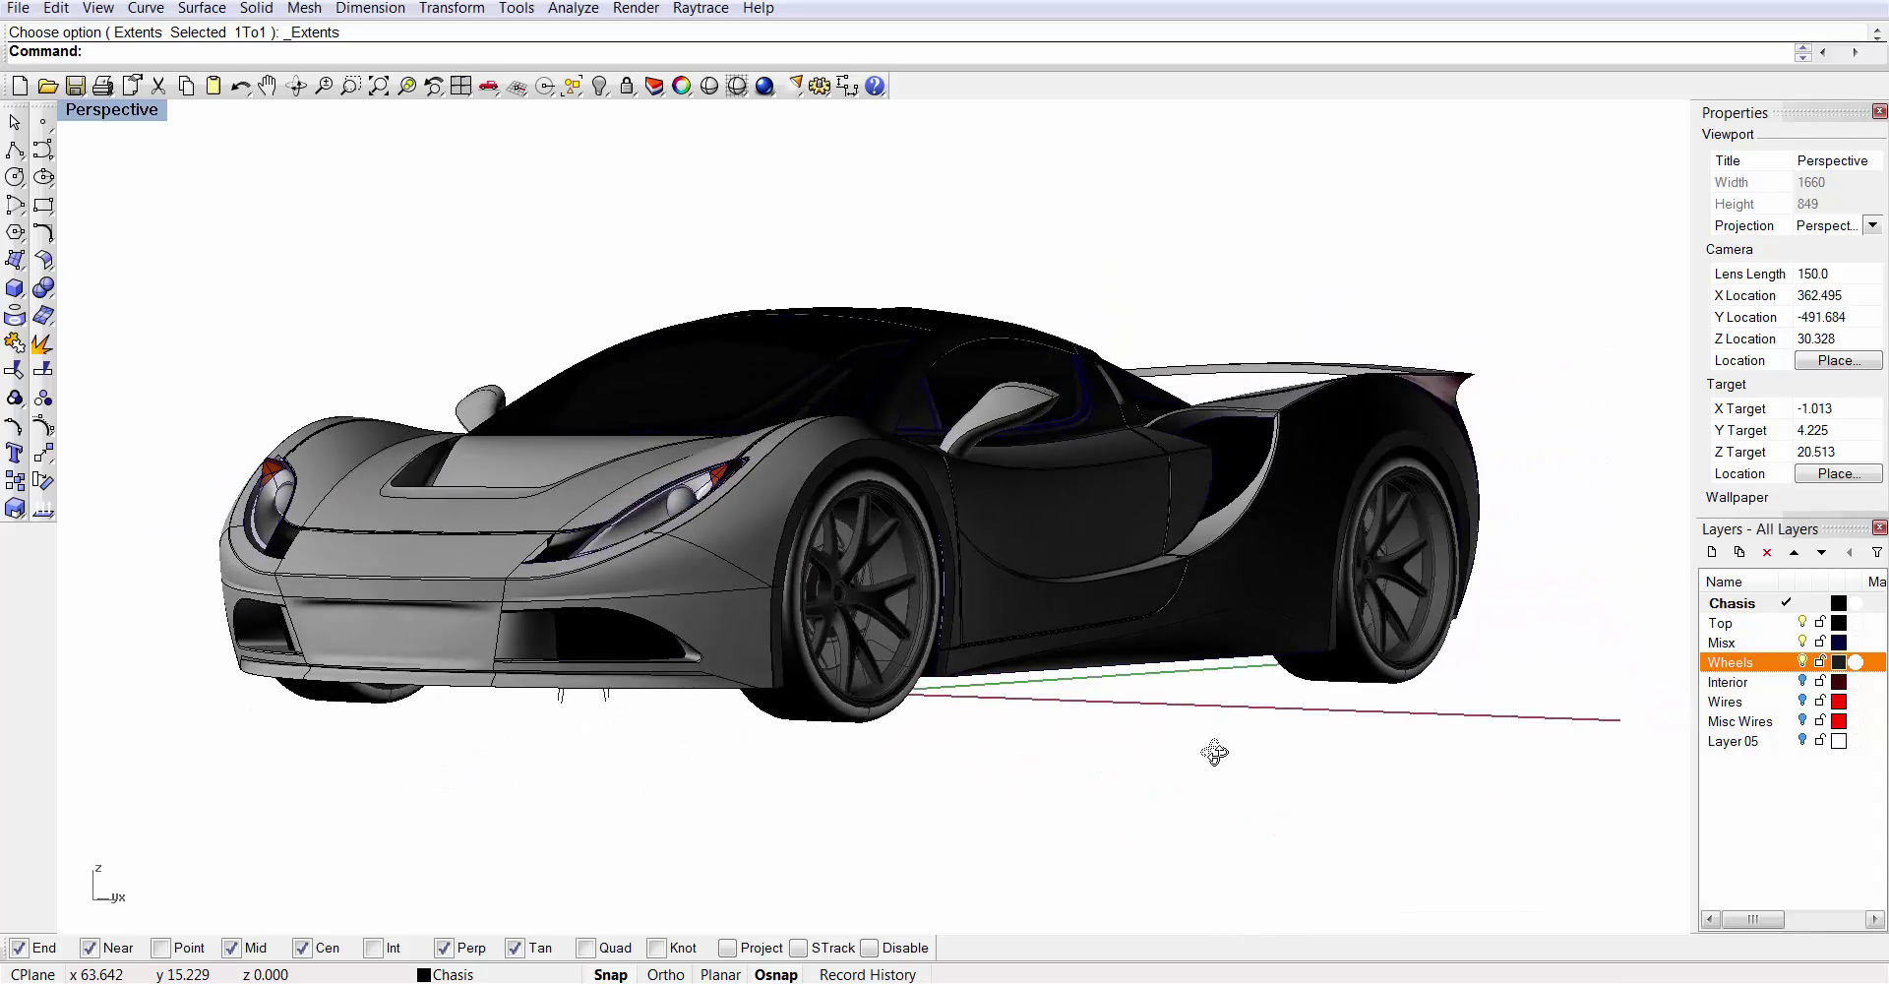
right_drag(1349, 762, 1662, 719)
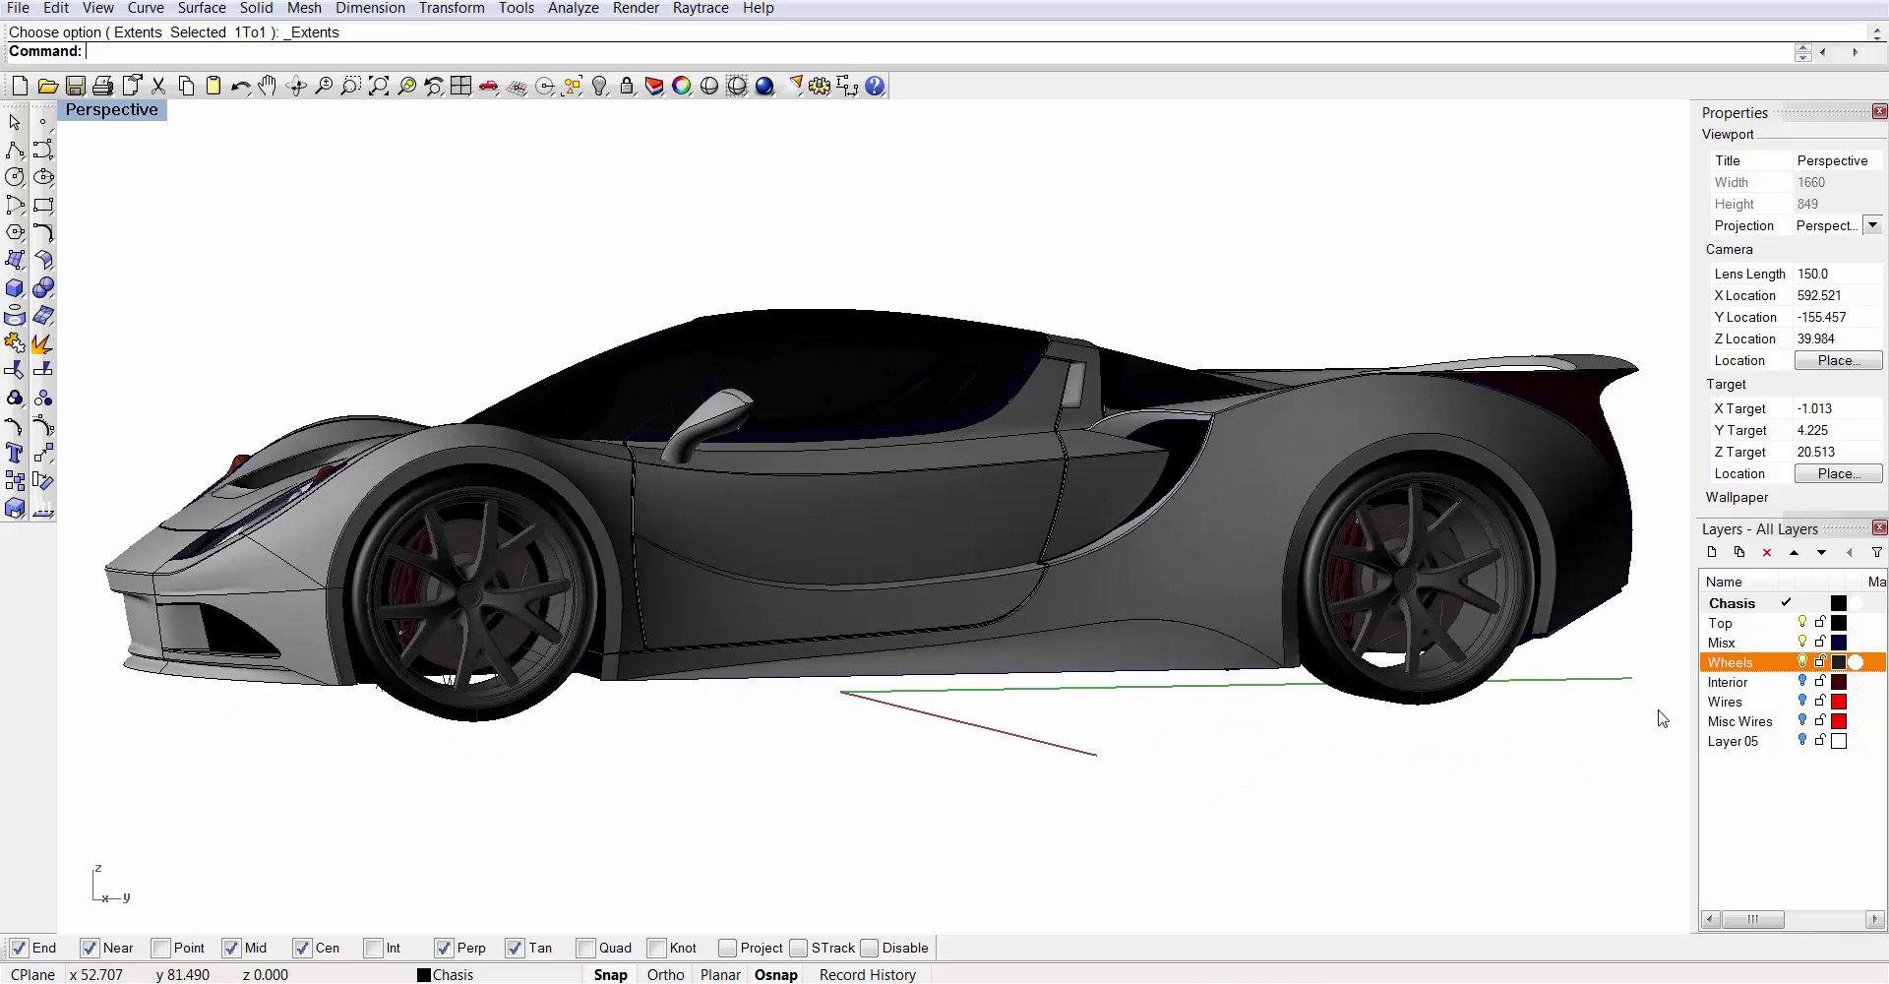
Bring up the other Rhino file with the grey NSX and maximize its Perspective viewport
click(126, 873)
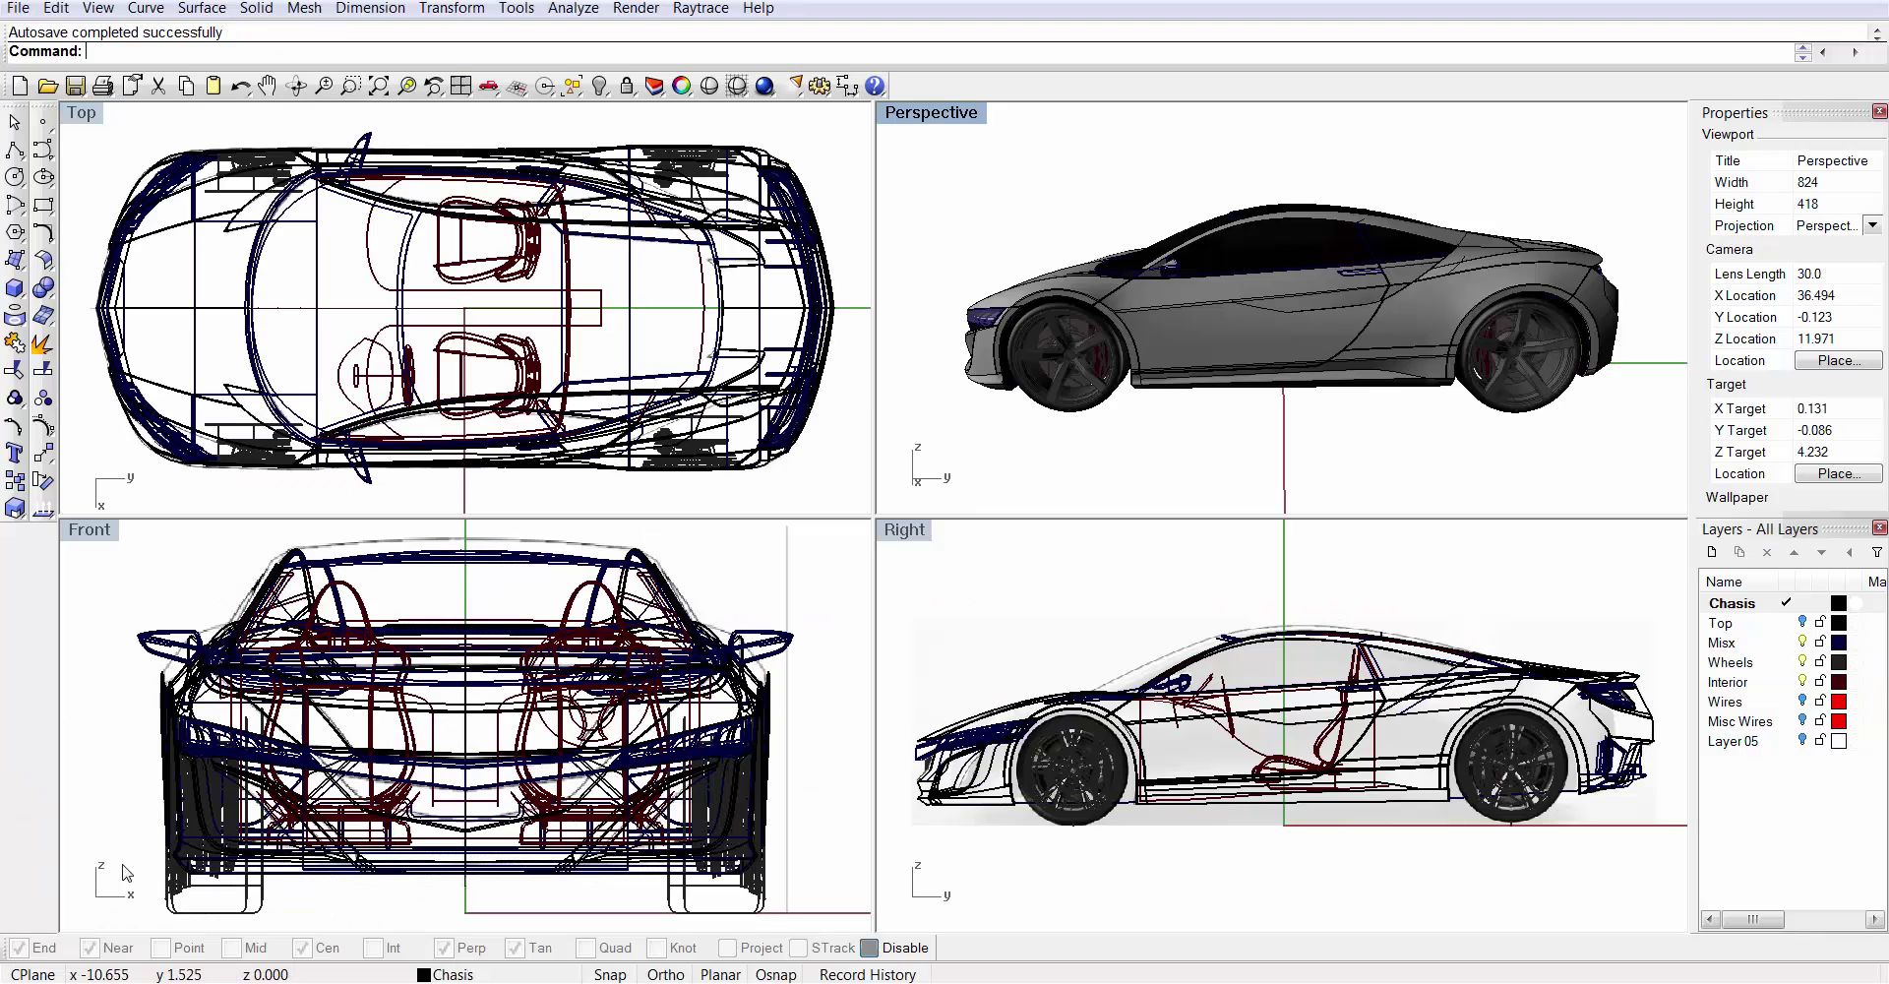
double_click(944, 115)
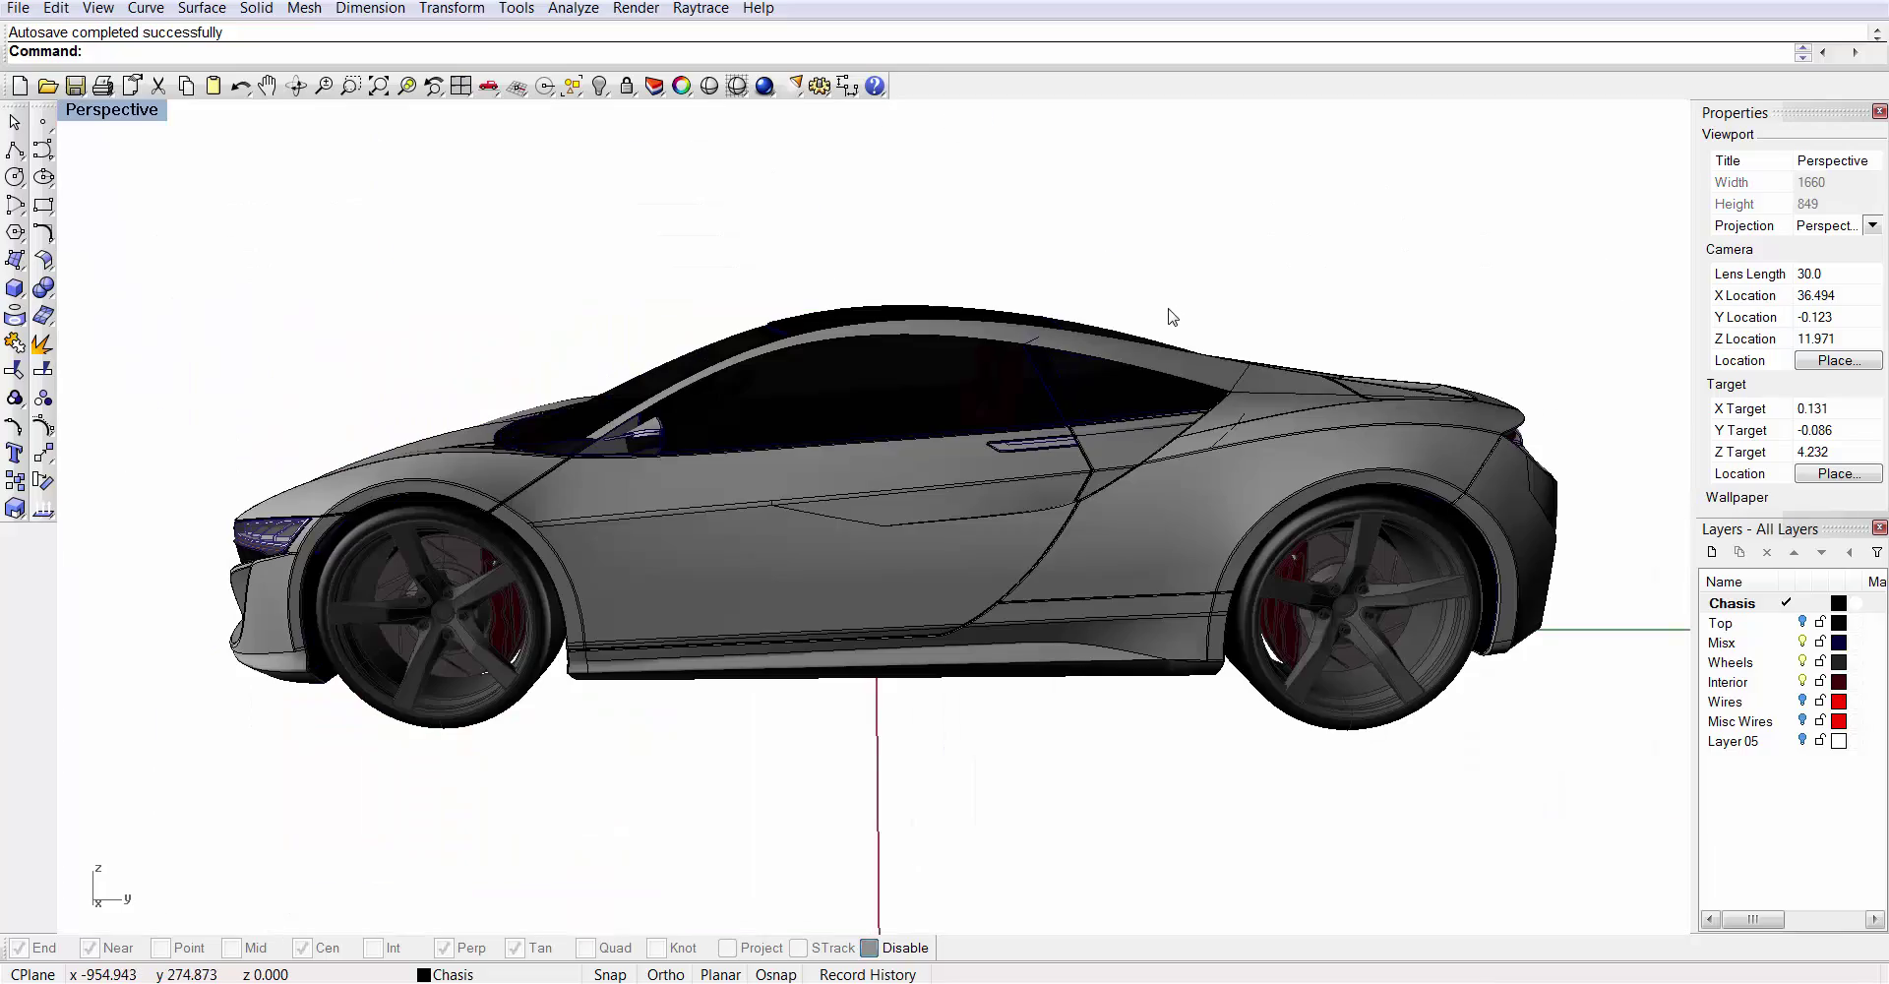